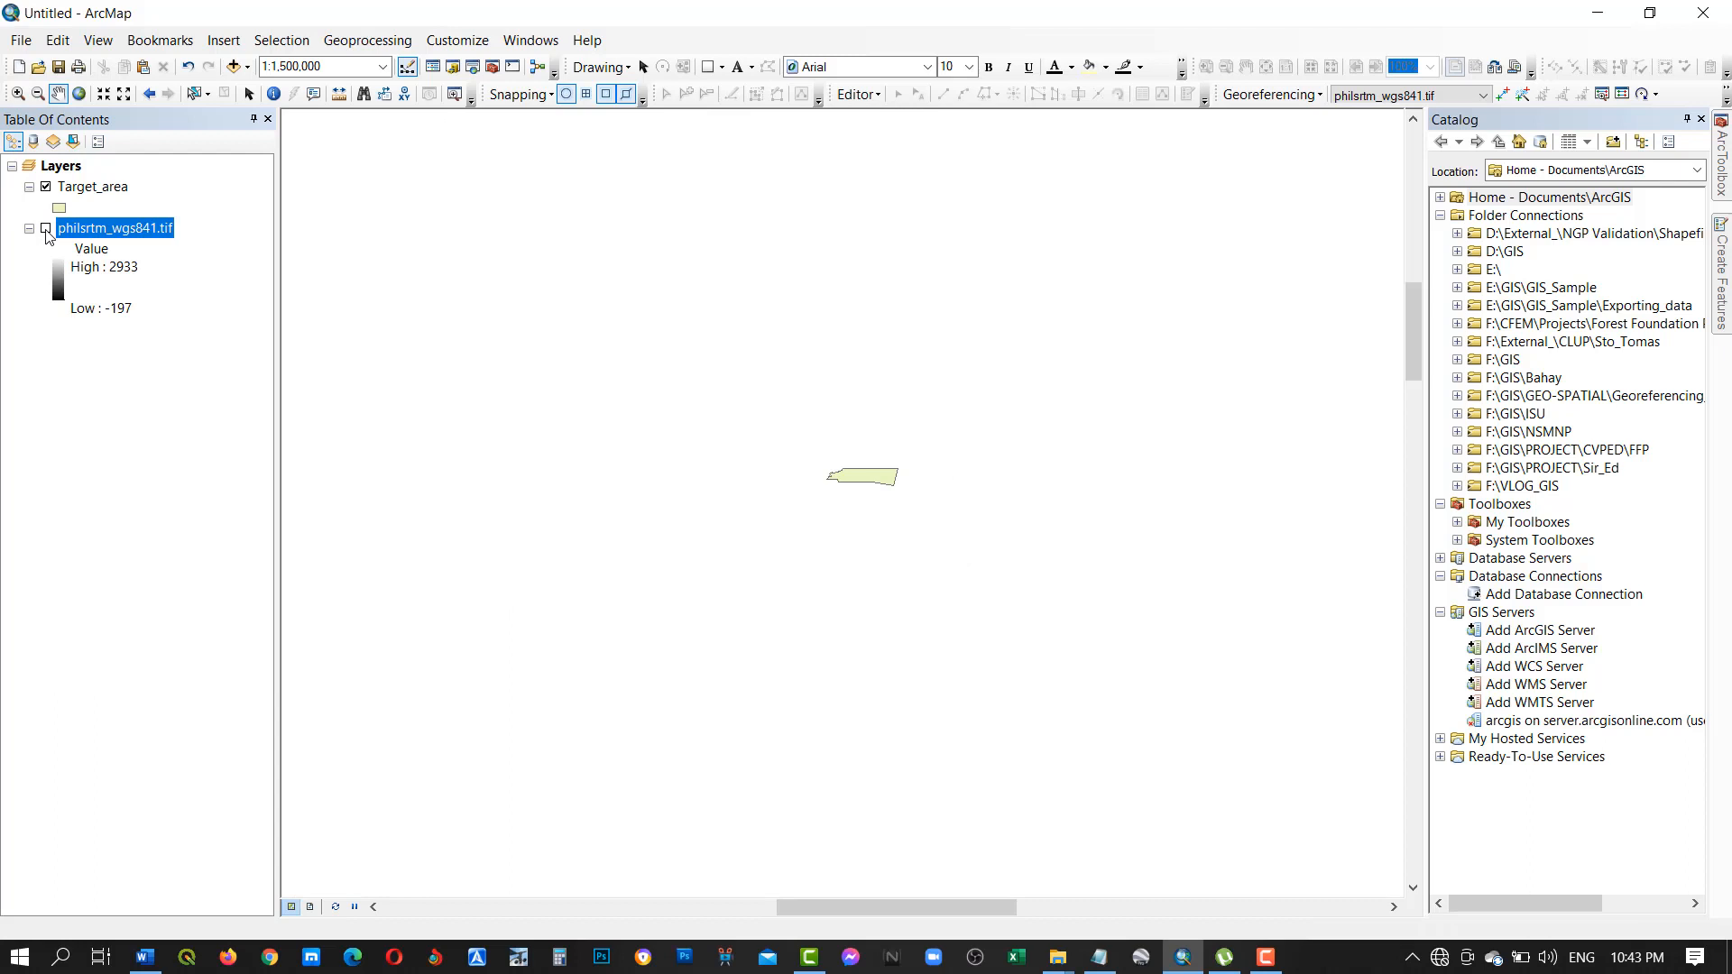
Display the philsrtm_wgs841.tif raster together with the Target_area layer and zoom in on the target polygon.
left_click(46, 230)
left_click(46, 188)
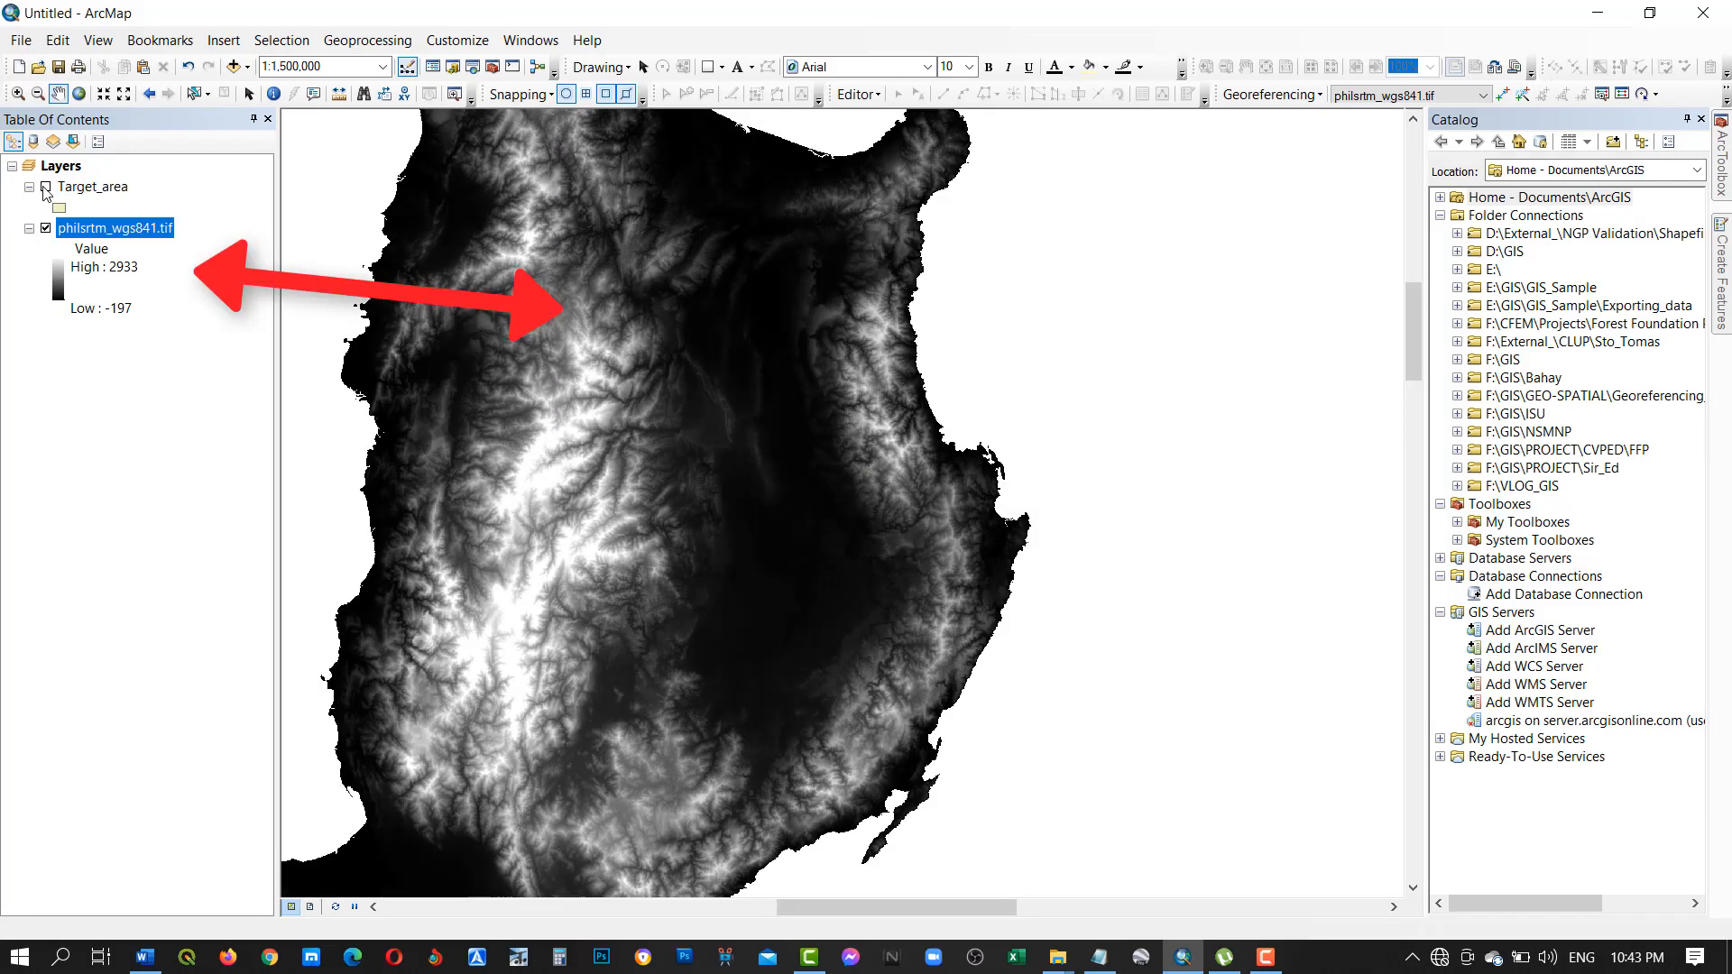
left_click(46, 187)
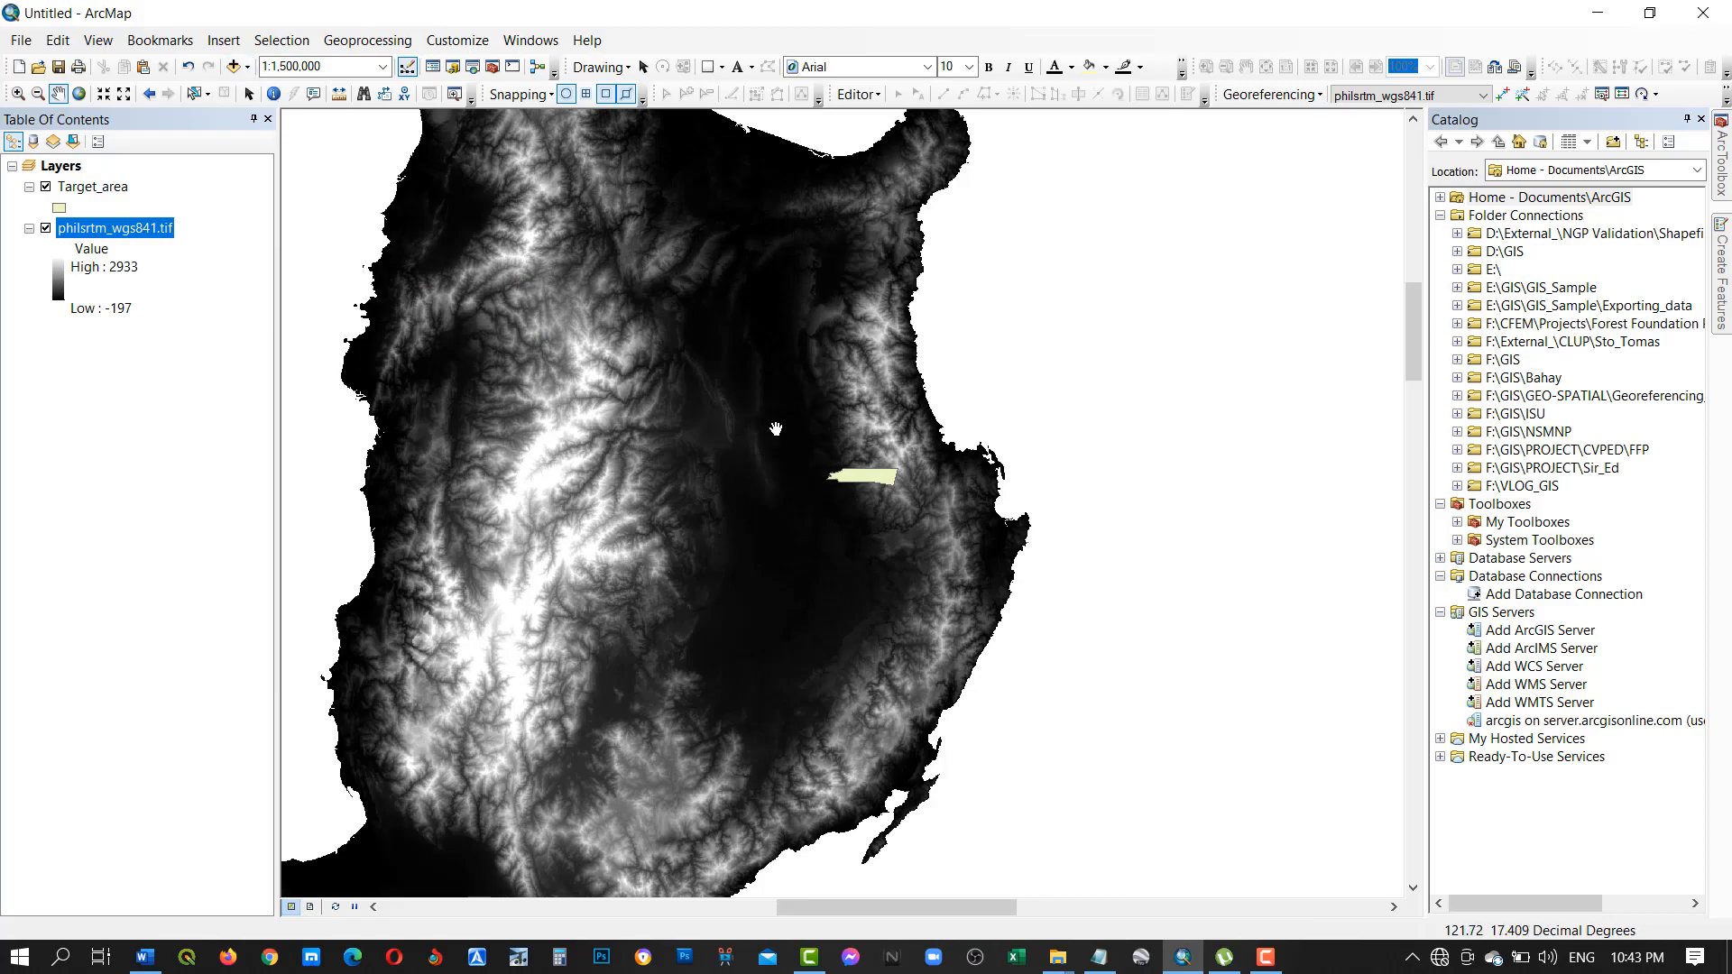
scroll(888, 478, "down", 2)
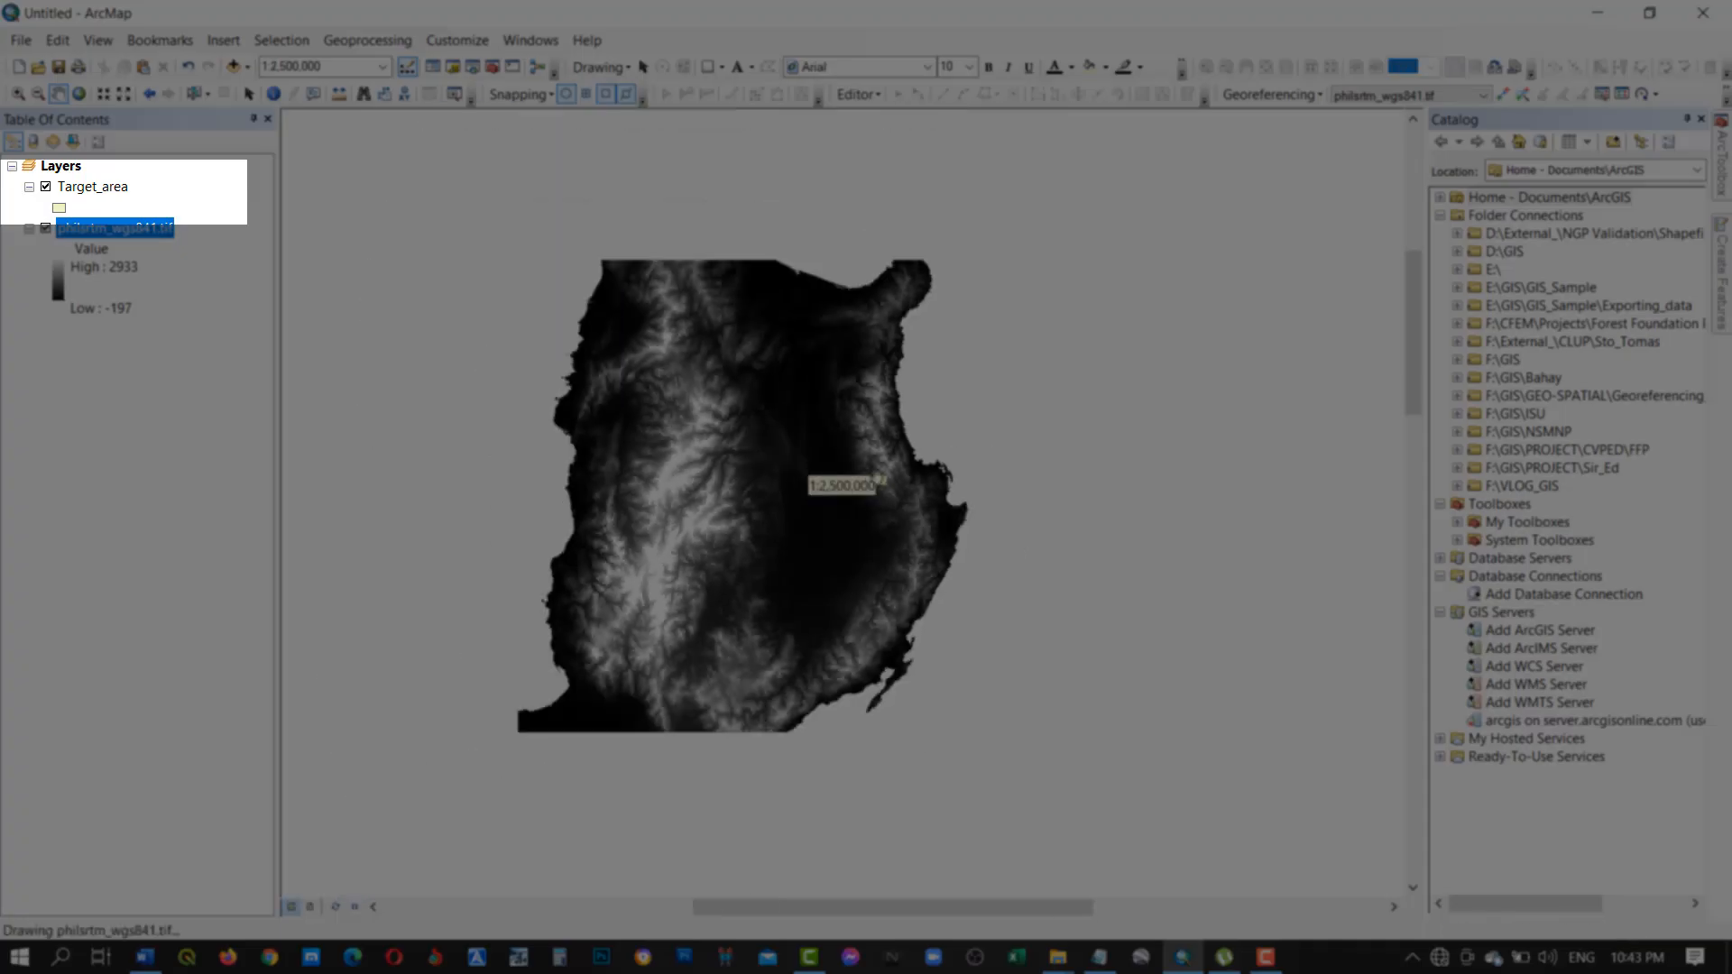
left_click(19, 93)
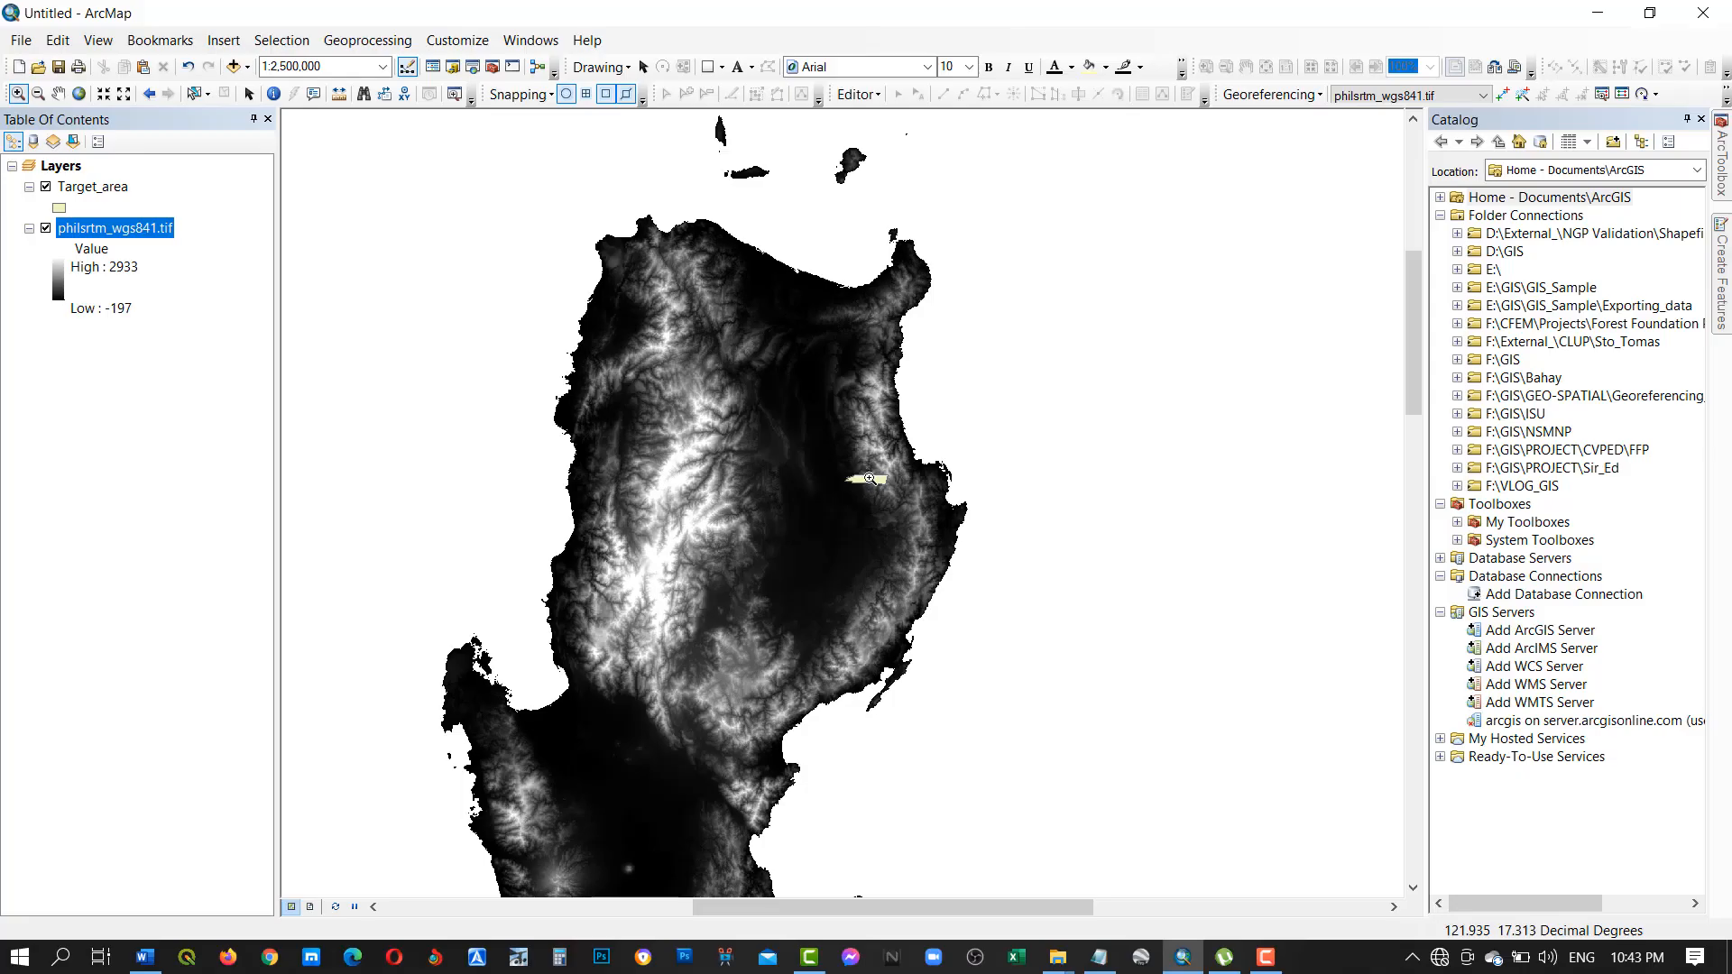
left_click_drag(831, 449, 909, 506)
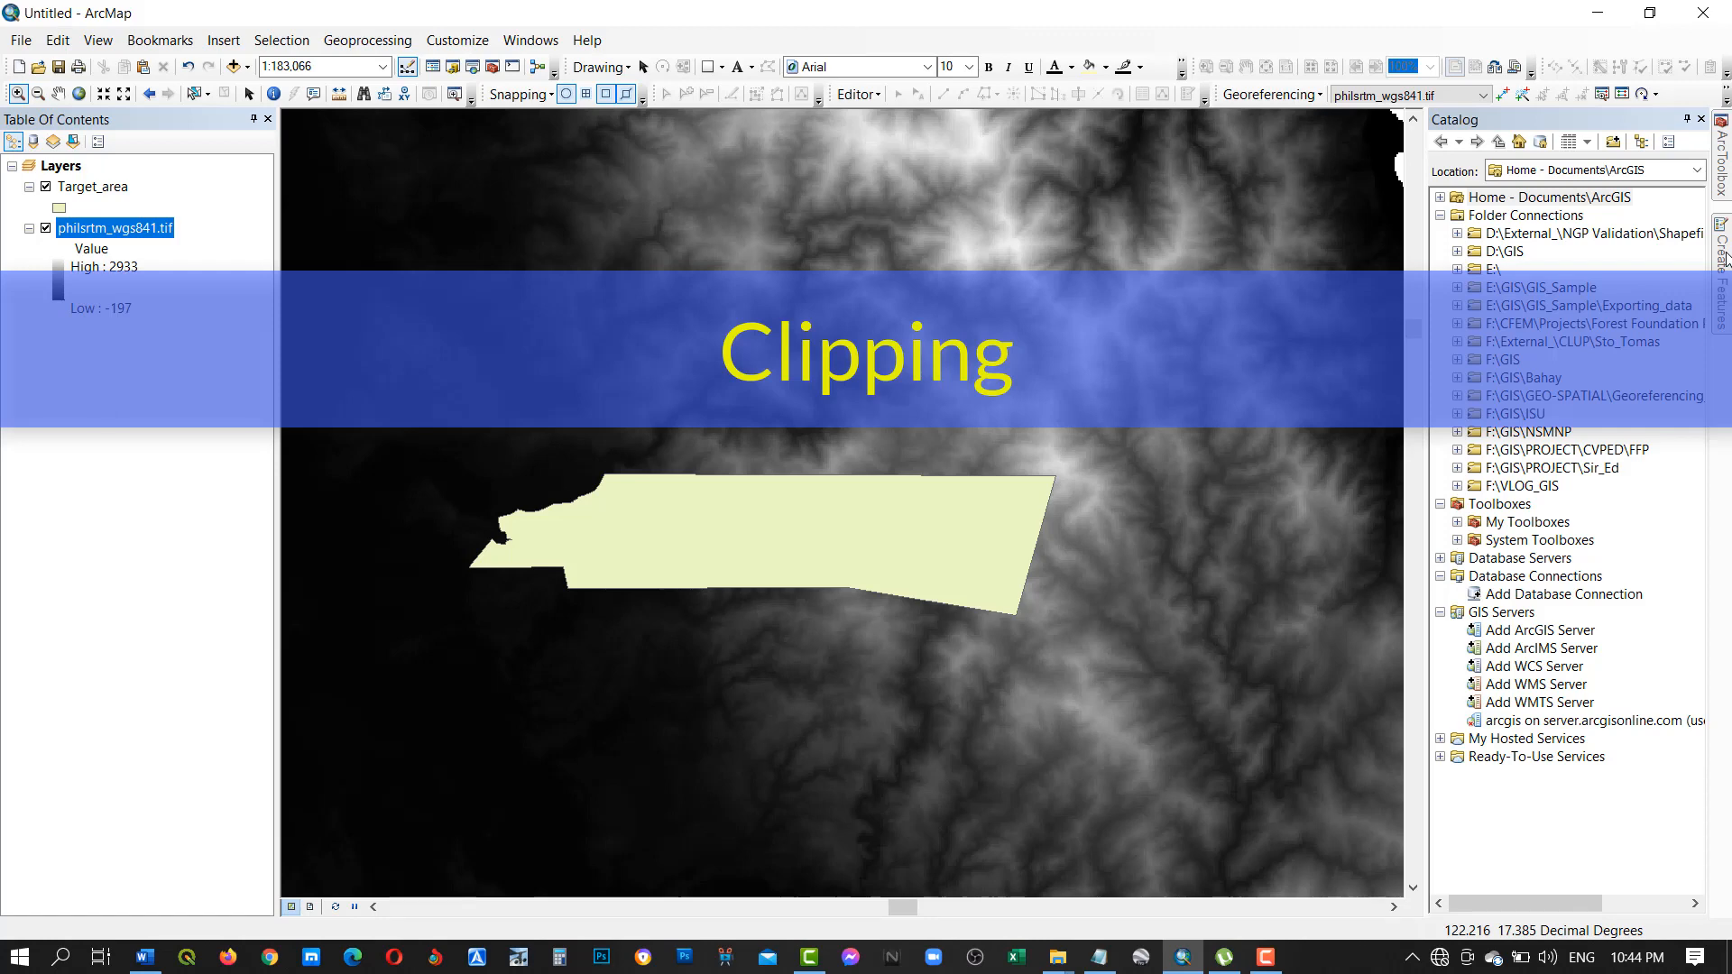
Search locally for the "clip" tools and close the search after reviewing the results.
mouse_move(1723, 260)
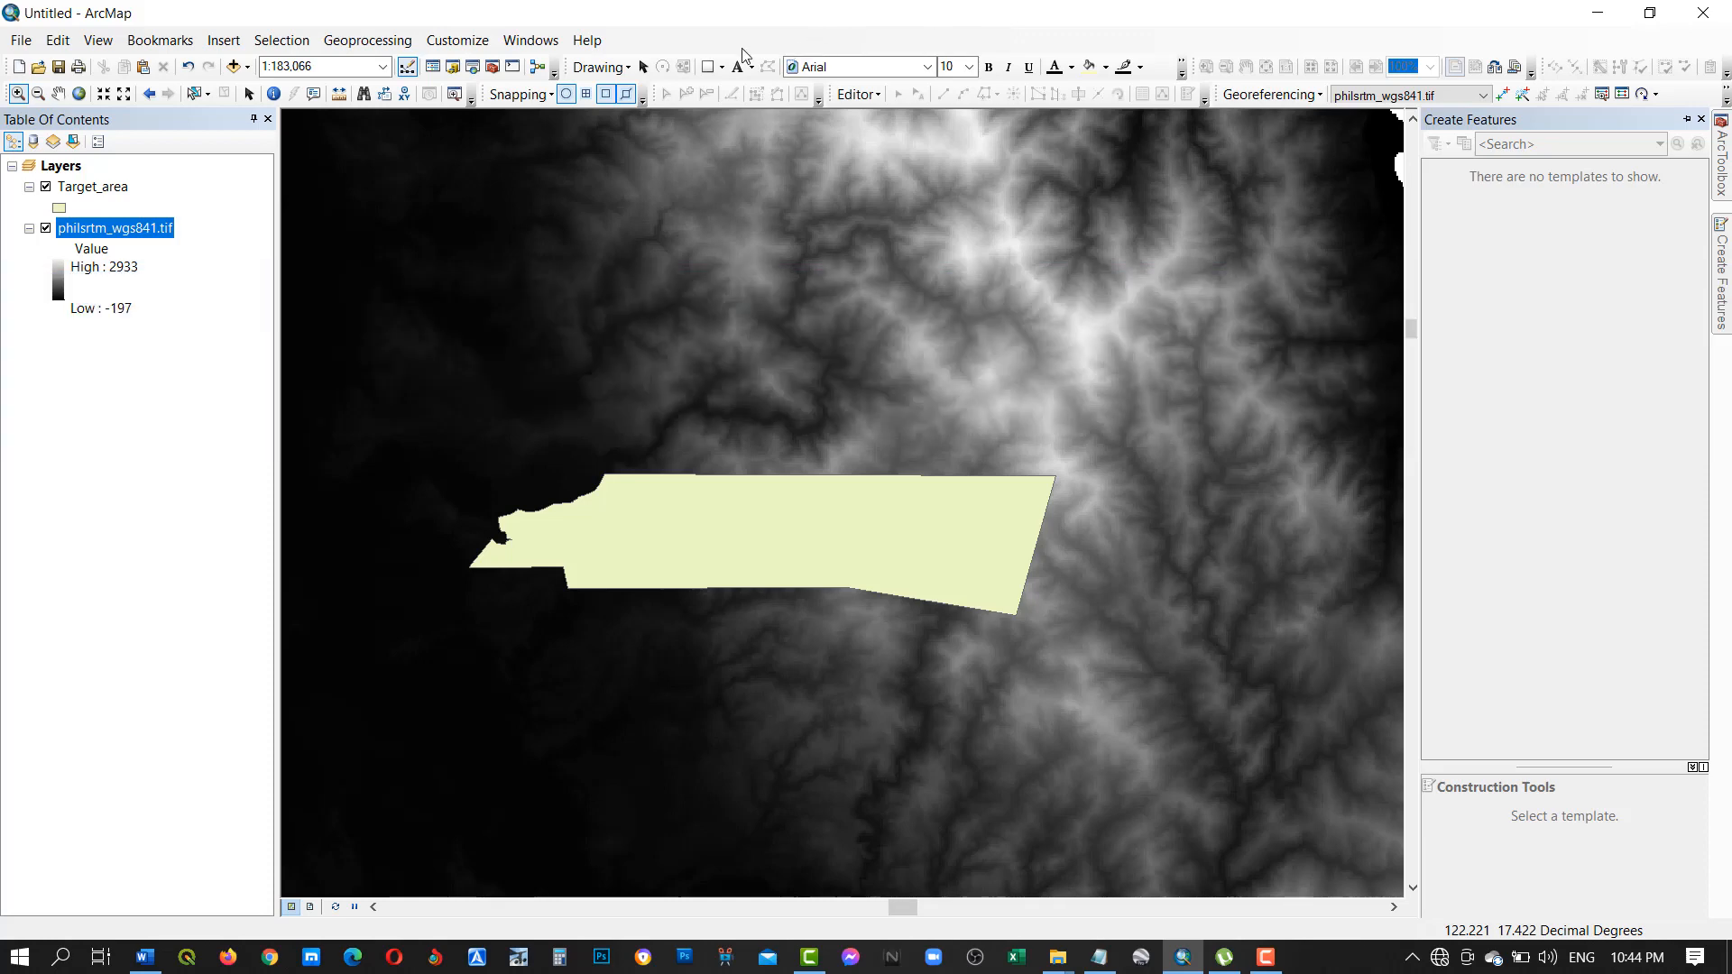
left_click(530, 40)
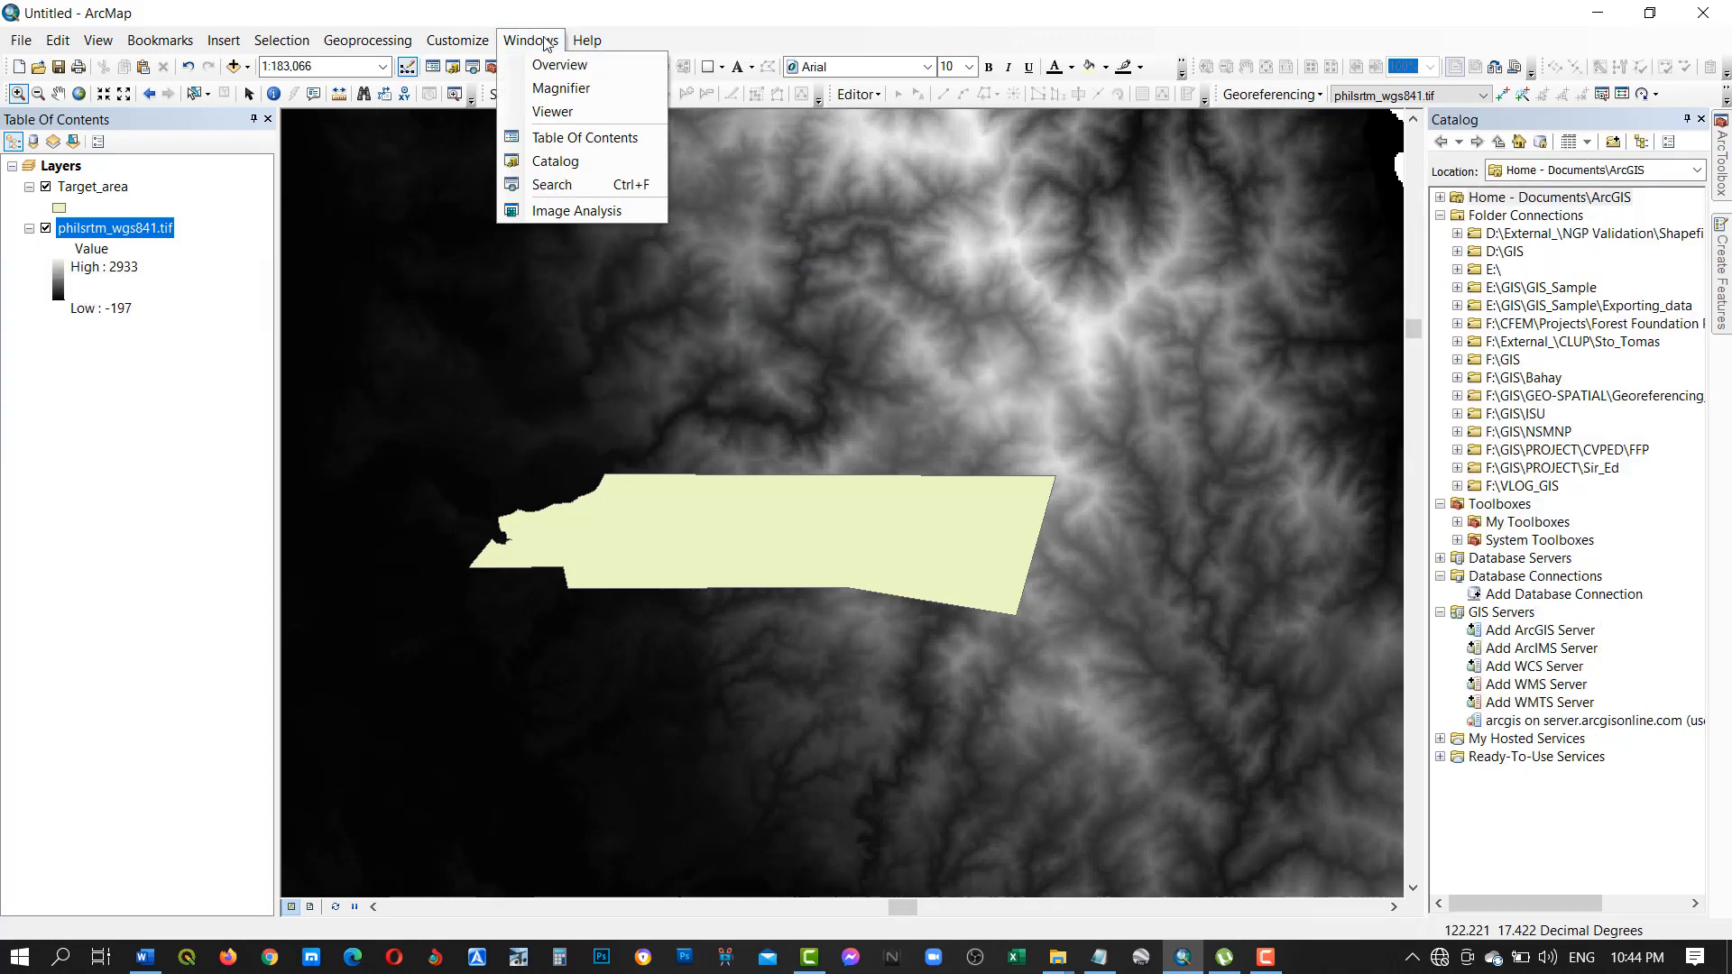
left_click(542, 189)
left_click(1177, 193)
type("clip")
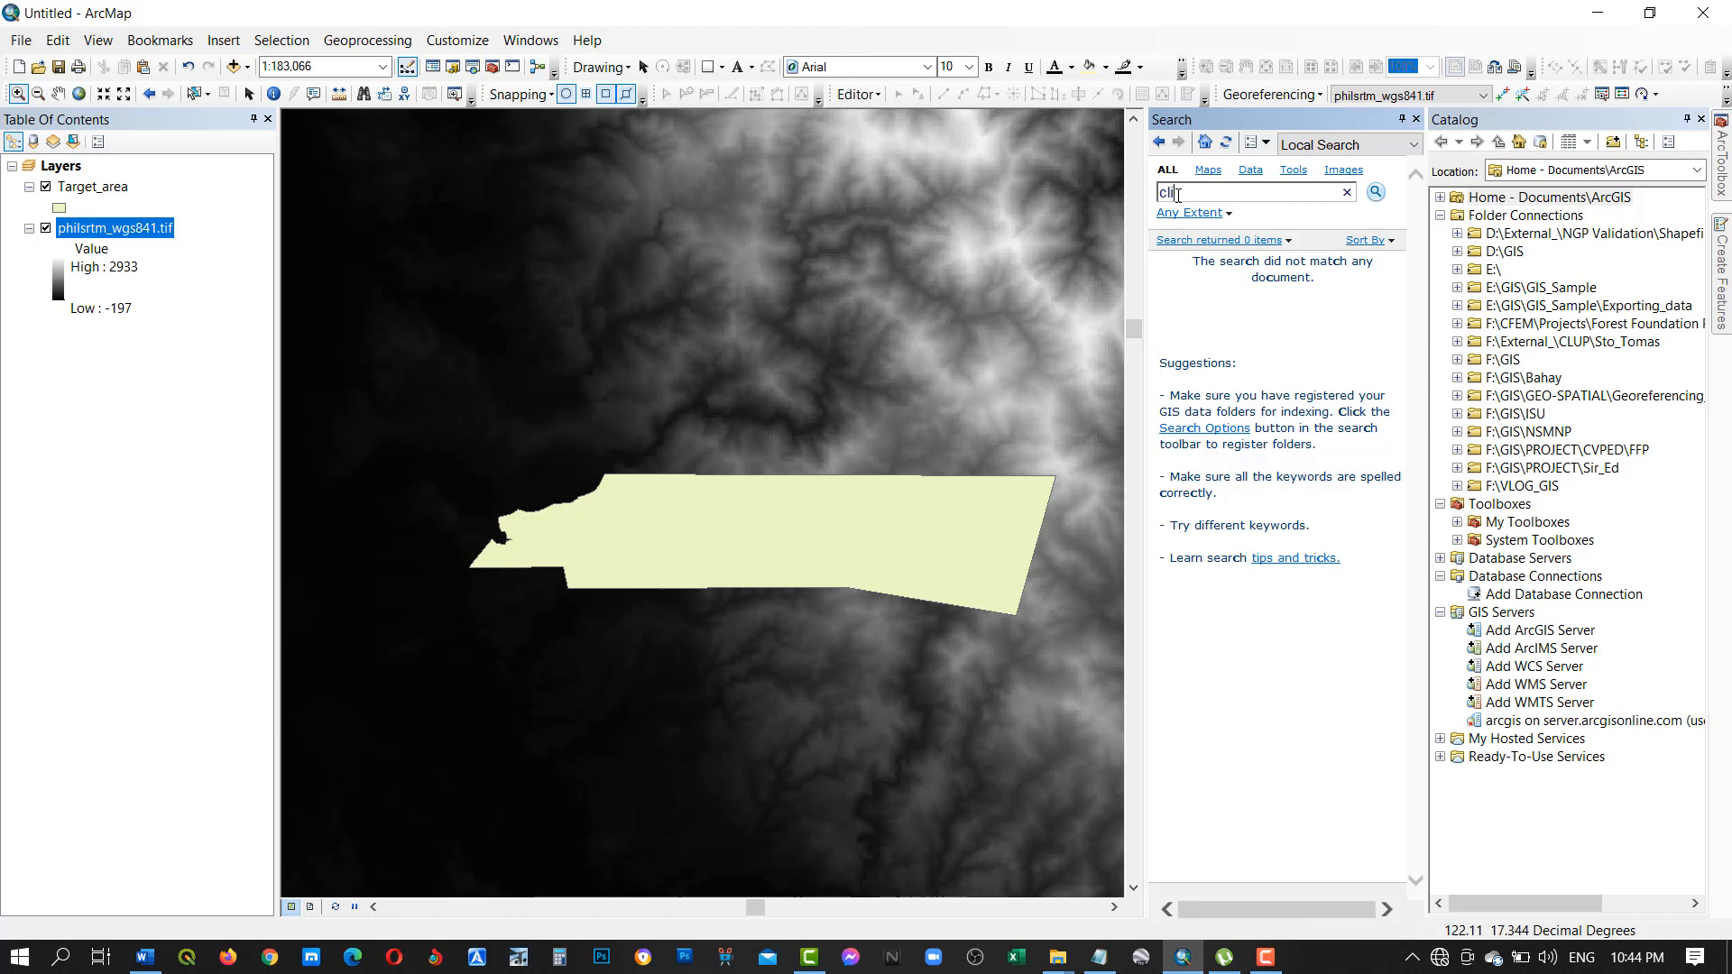
left_click(1377, 195)
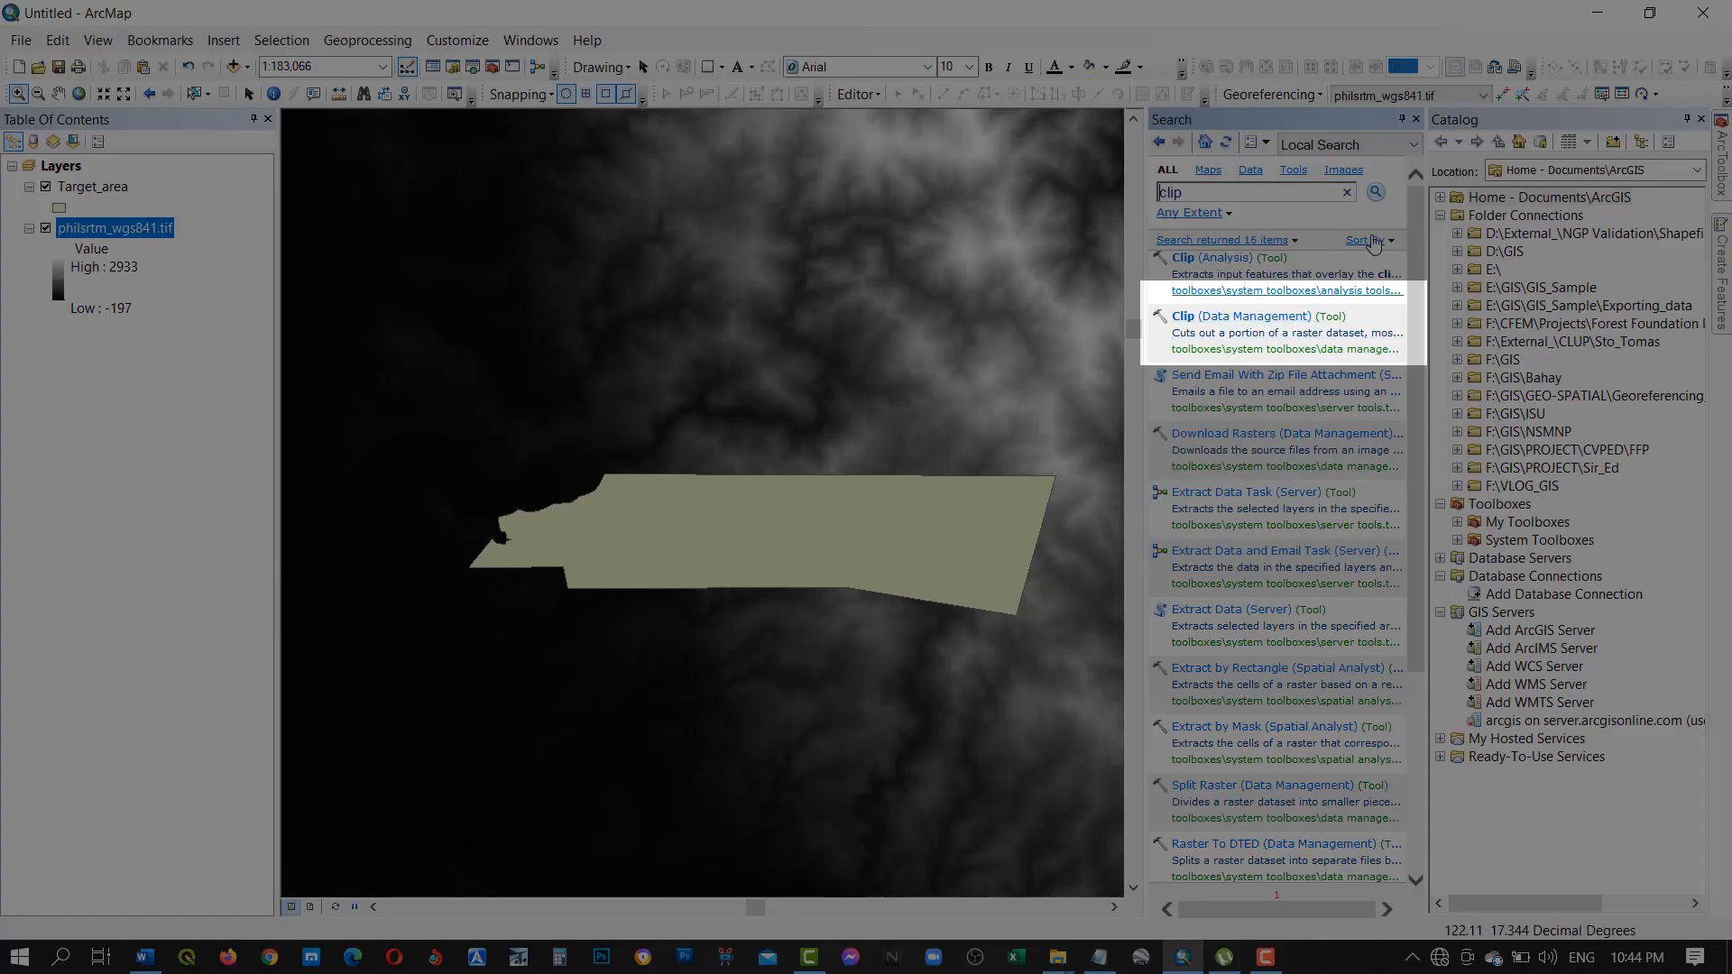
left_click(1416, 120)
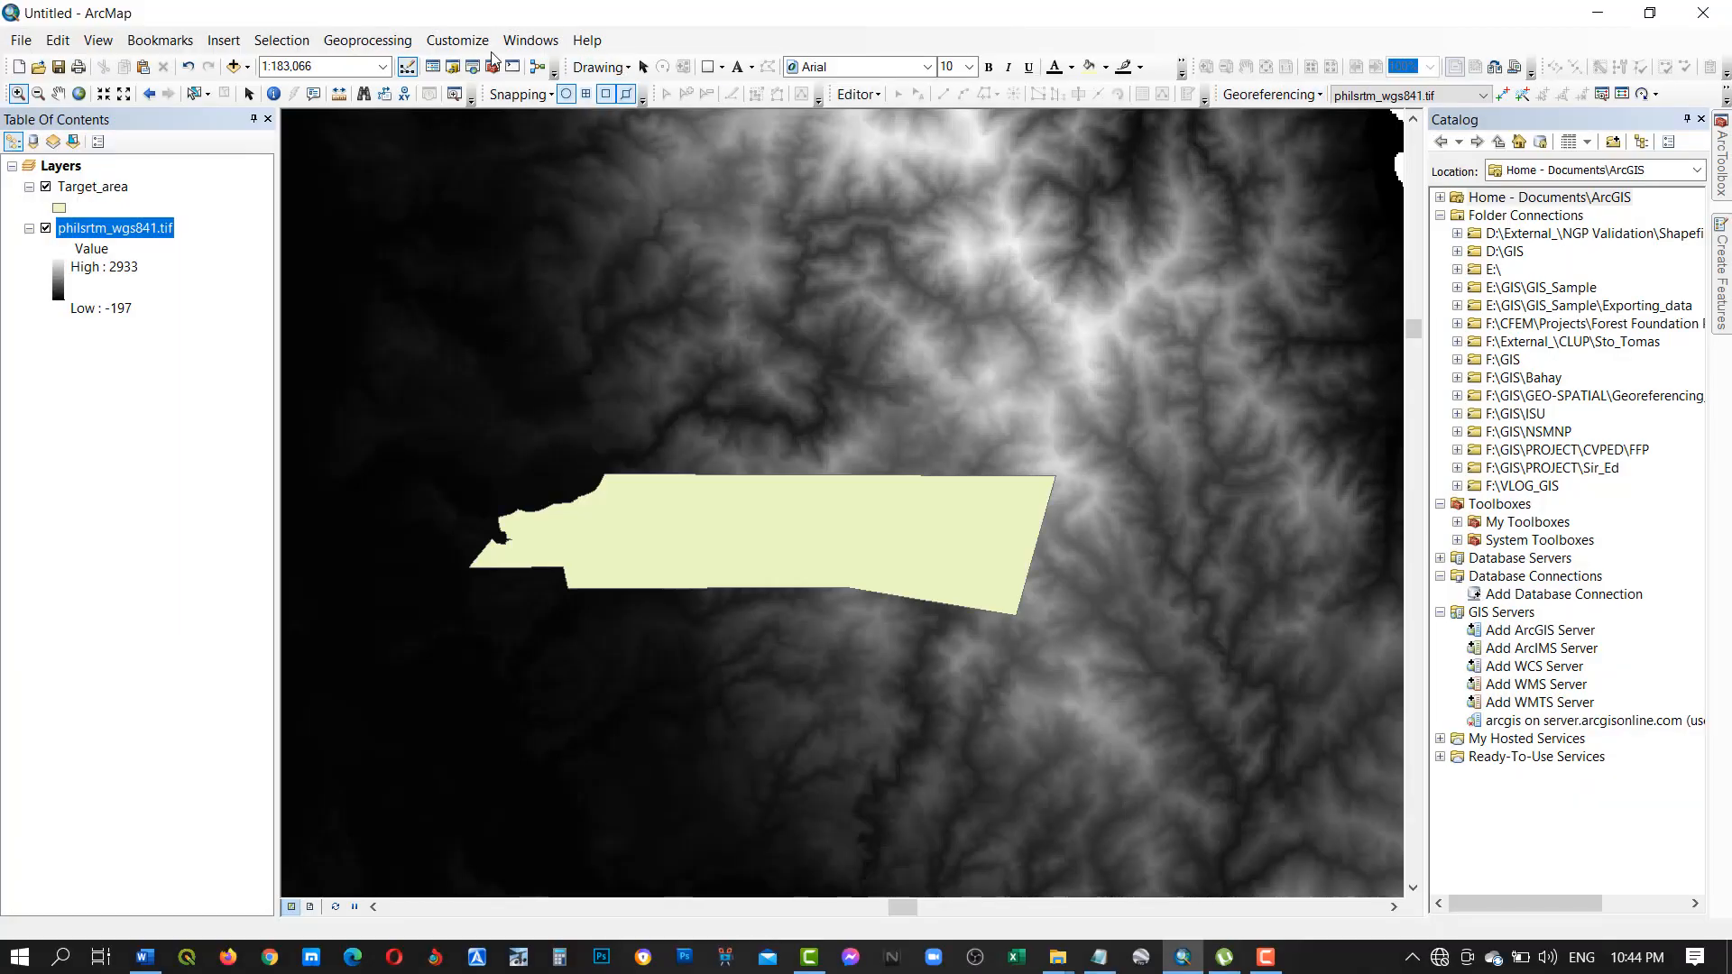
Open the Clip tool from the Raster Processing toolset under Raster in Data Management Tools.
left_click(491, 68)
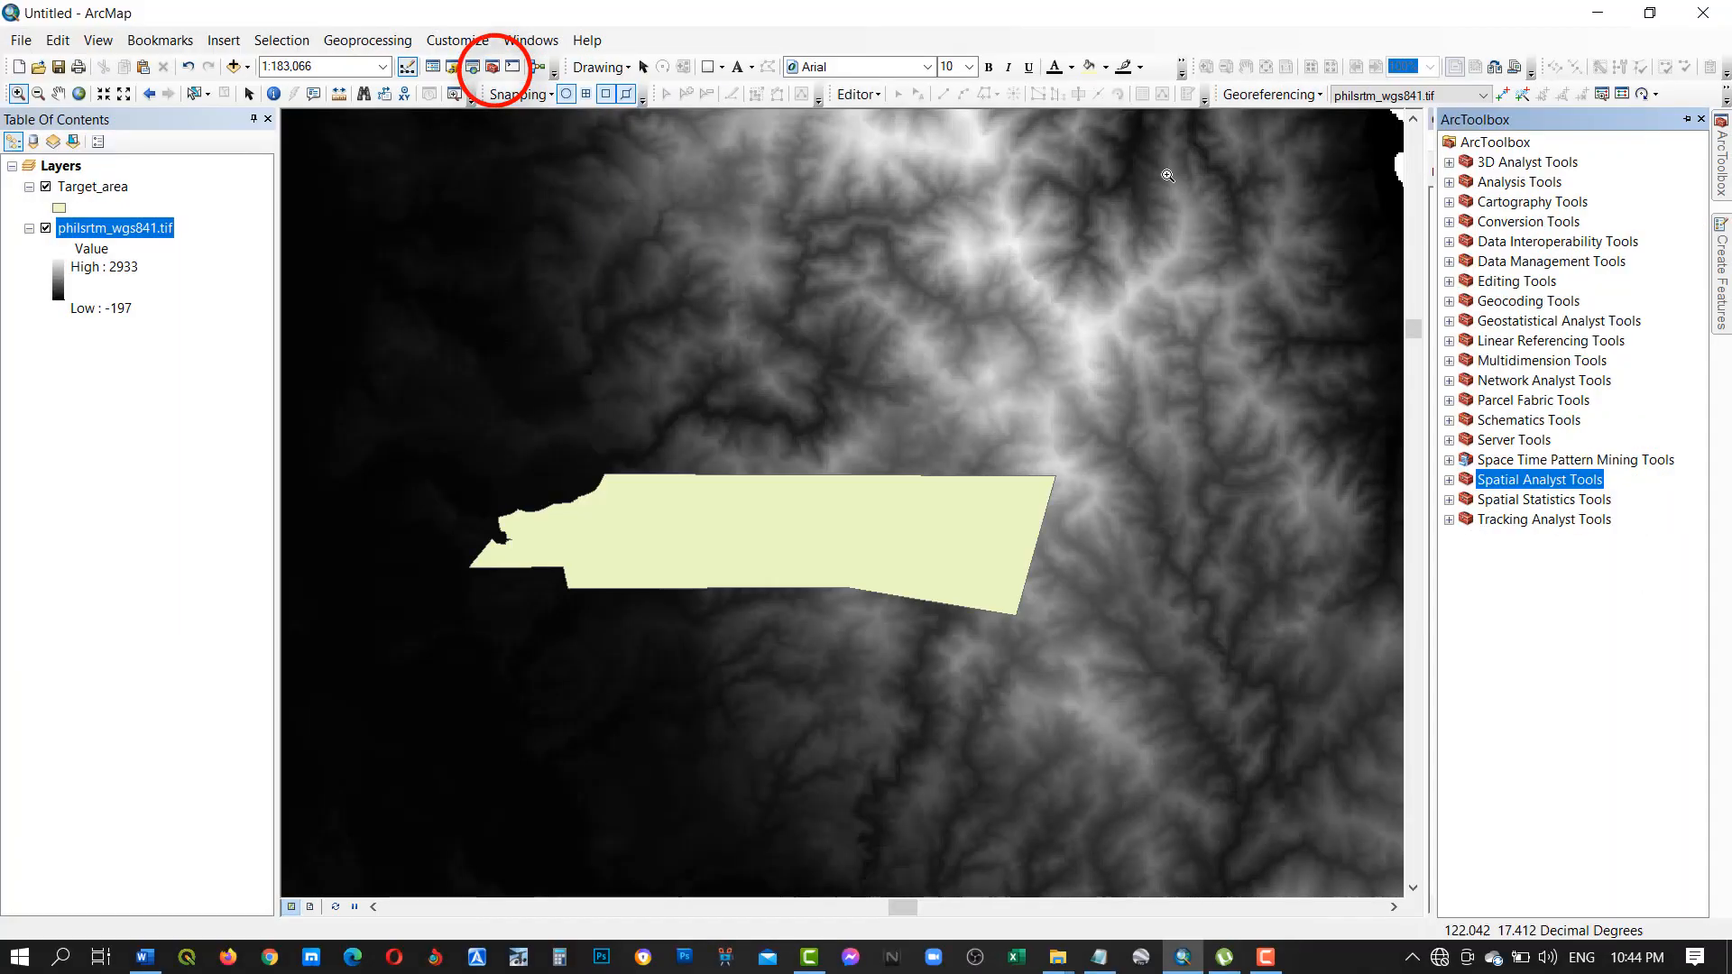
left_click(1449, 262)
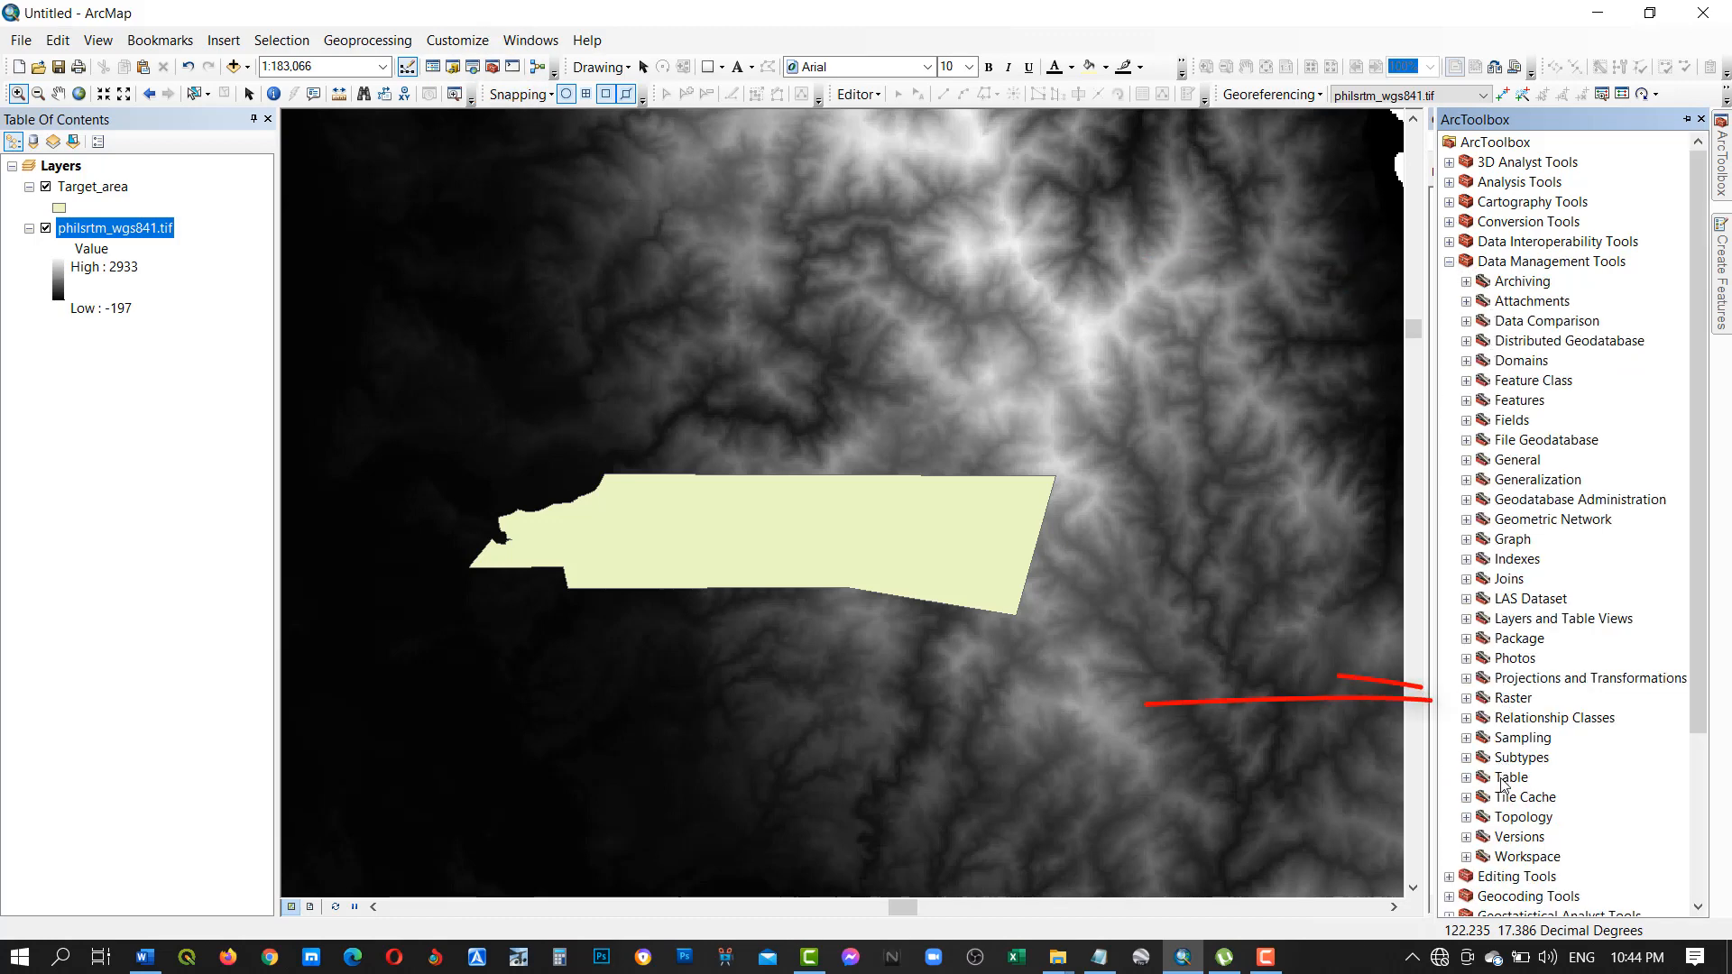
left_click(1466, 700)
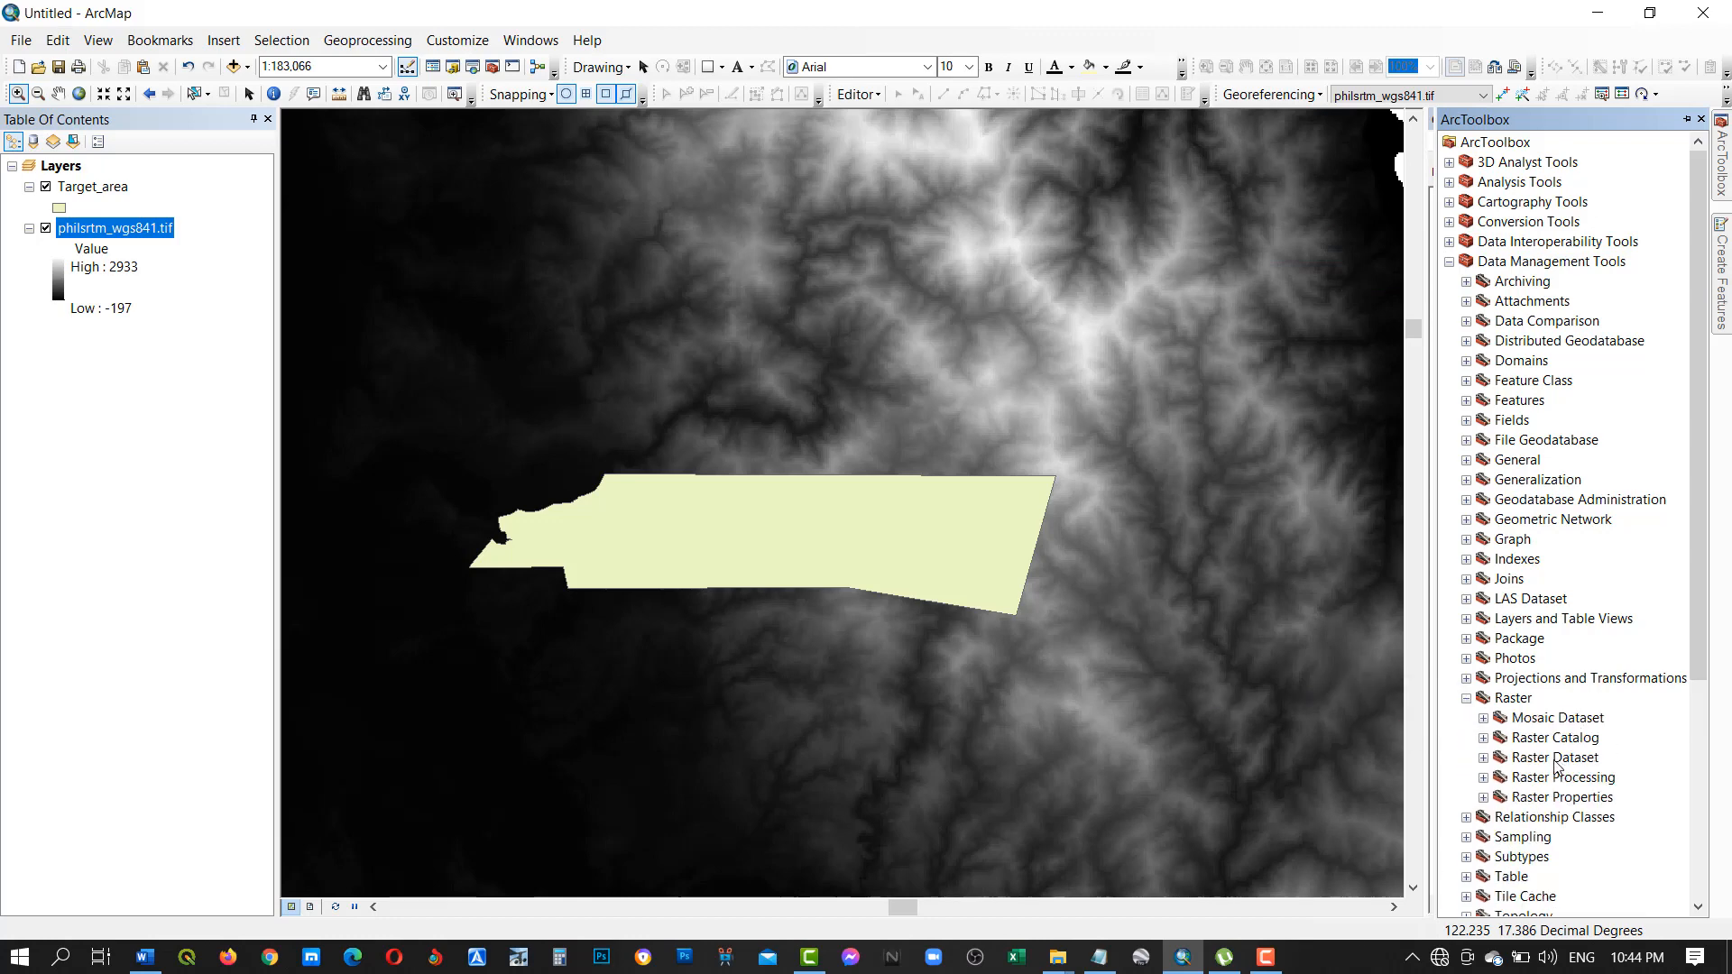
left_click(1483, 778)
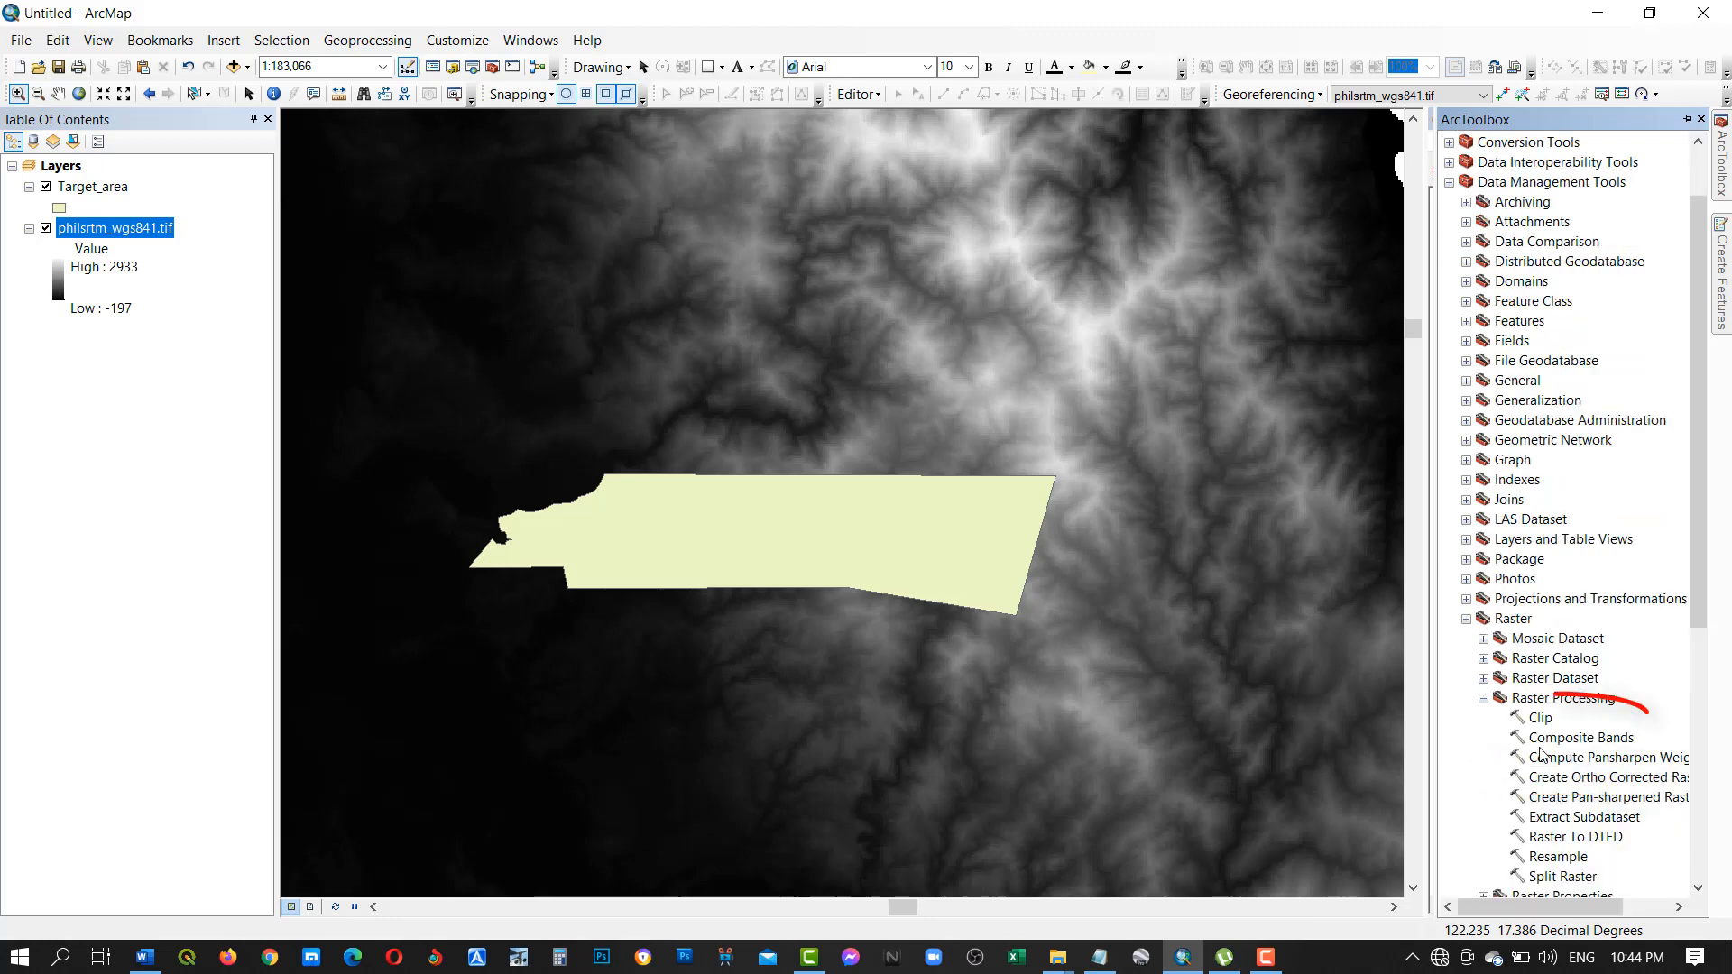
left_click(1540, 718)
right_click(1540, 718)
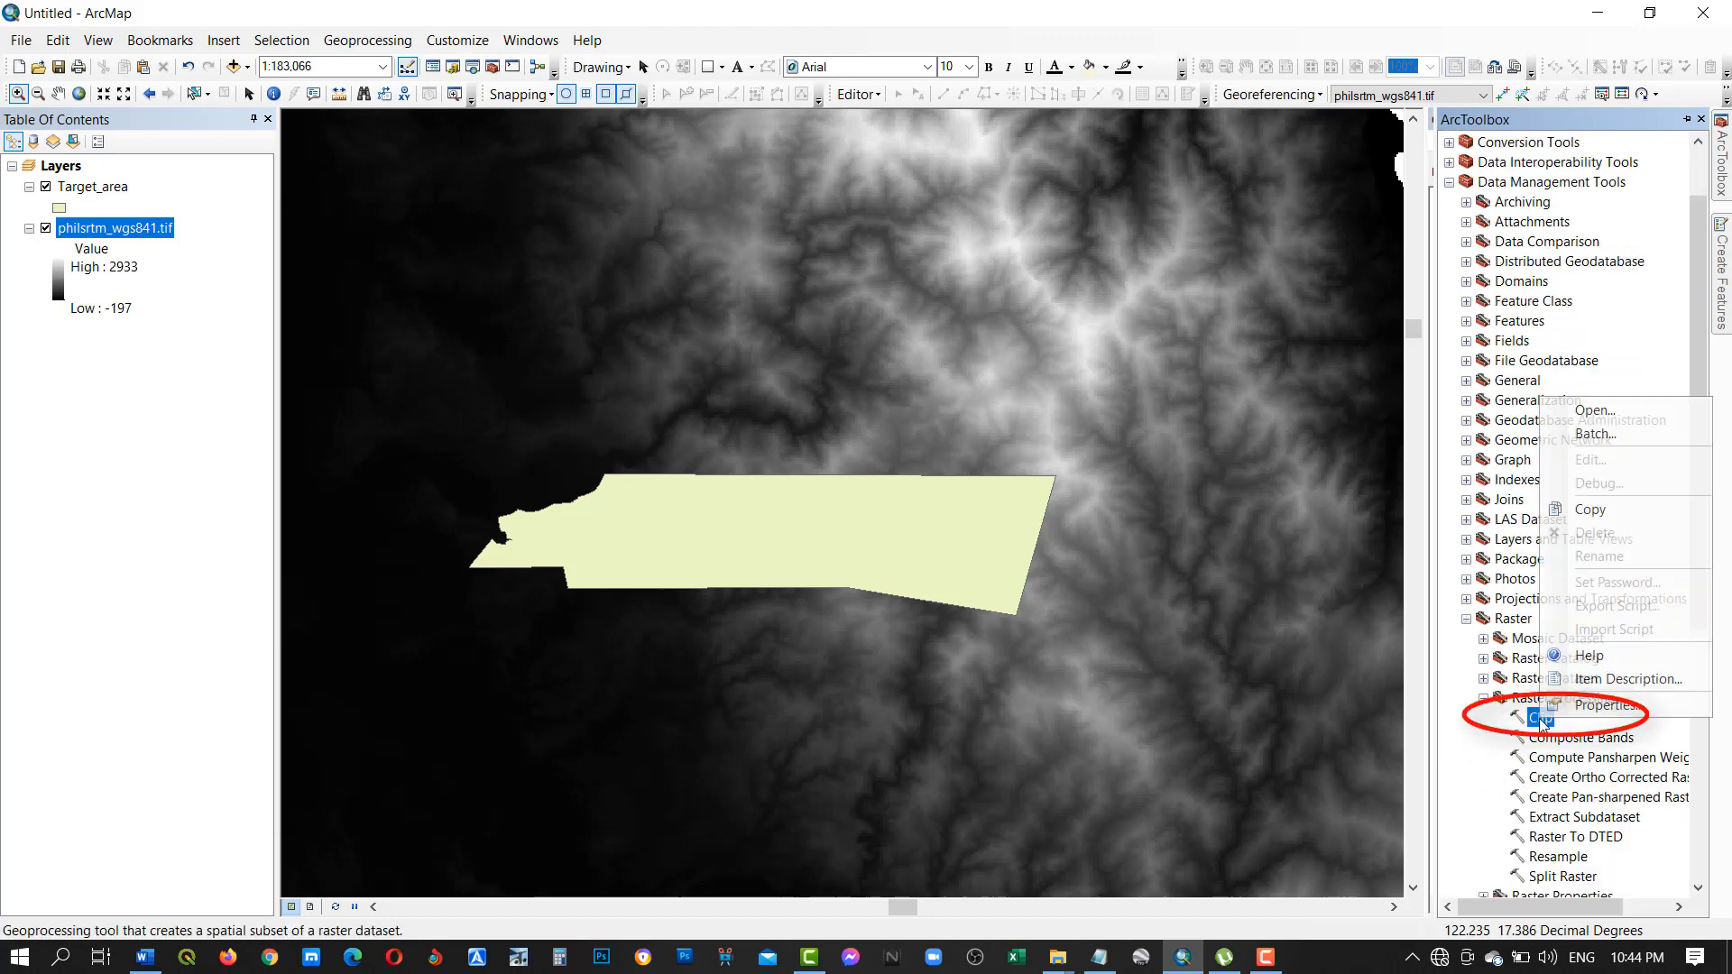
left_click(1596, 411)
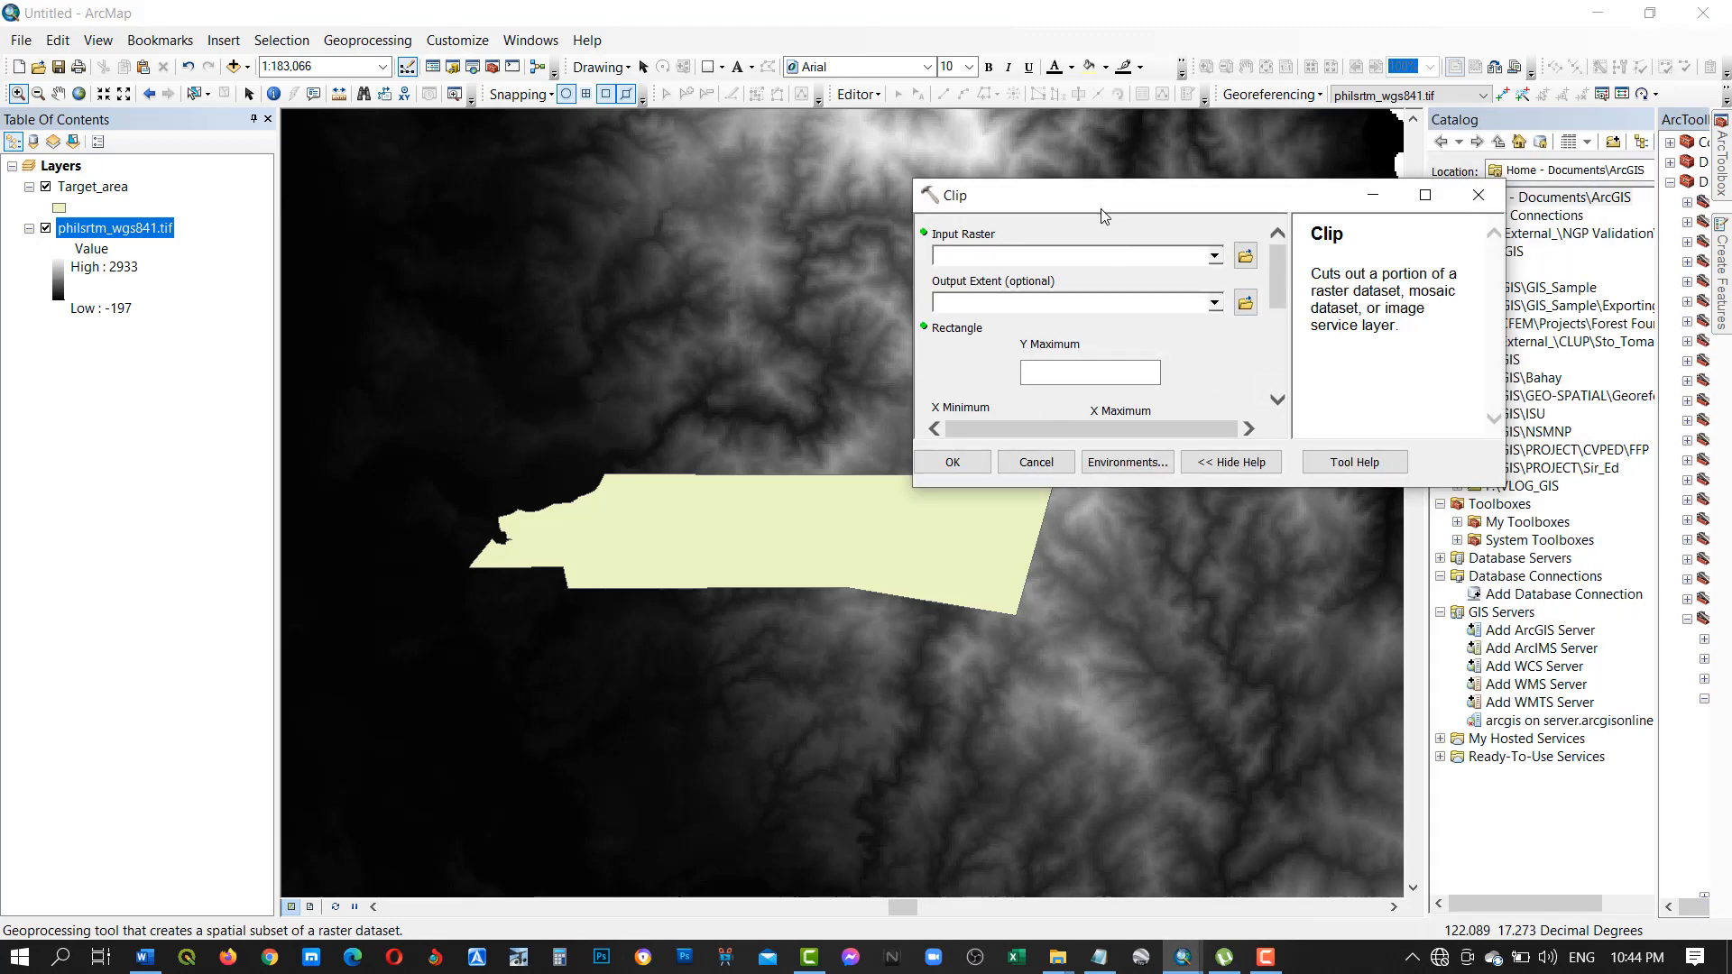
Set the Clip input raster to philsrtm_wgs841.tif and the output extent to Target_area, using the input features for clipping geometry.
left_click_drag(1101, 200, 1187, 179)
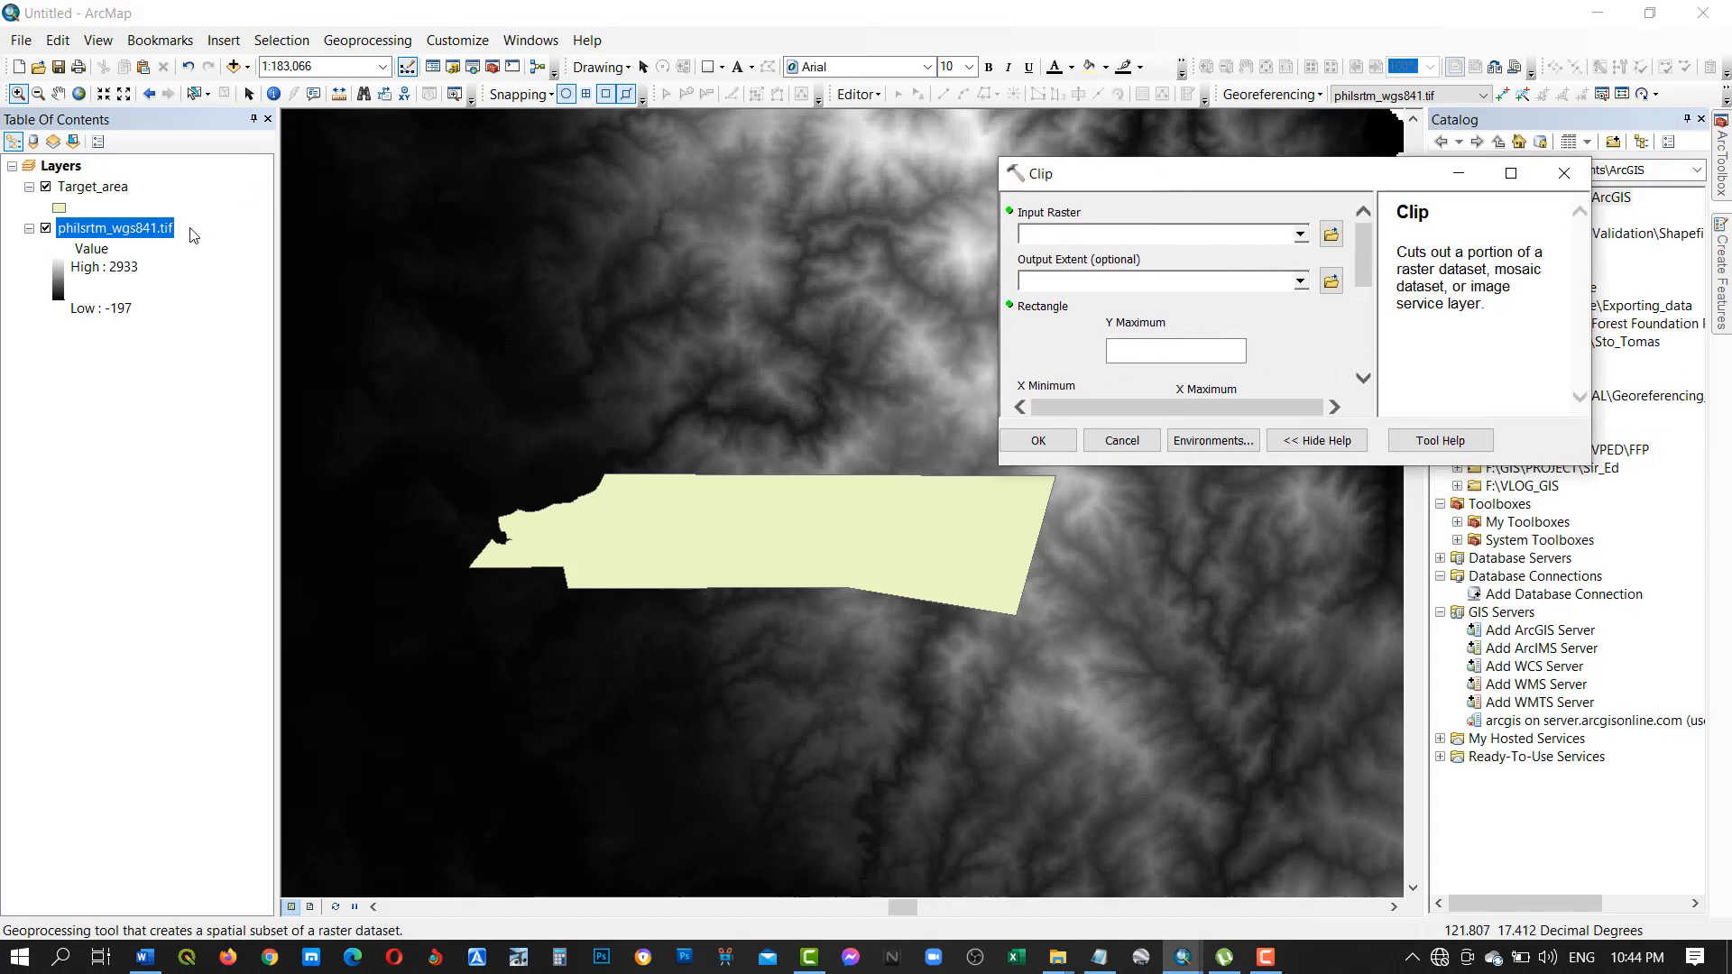
left_click(1302, 237)
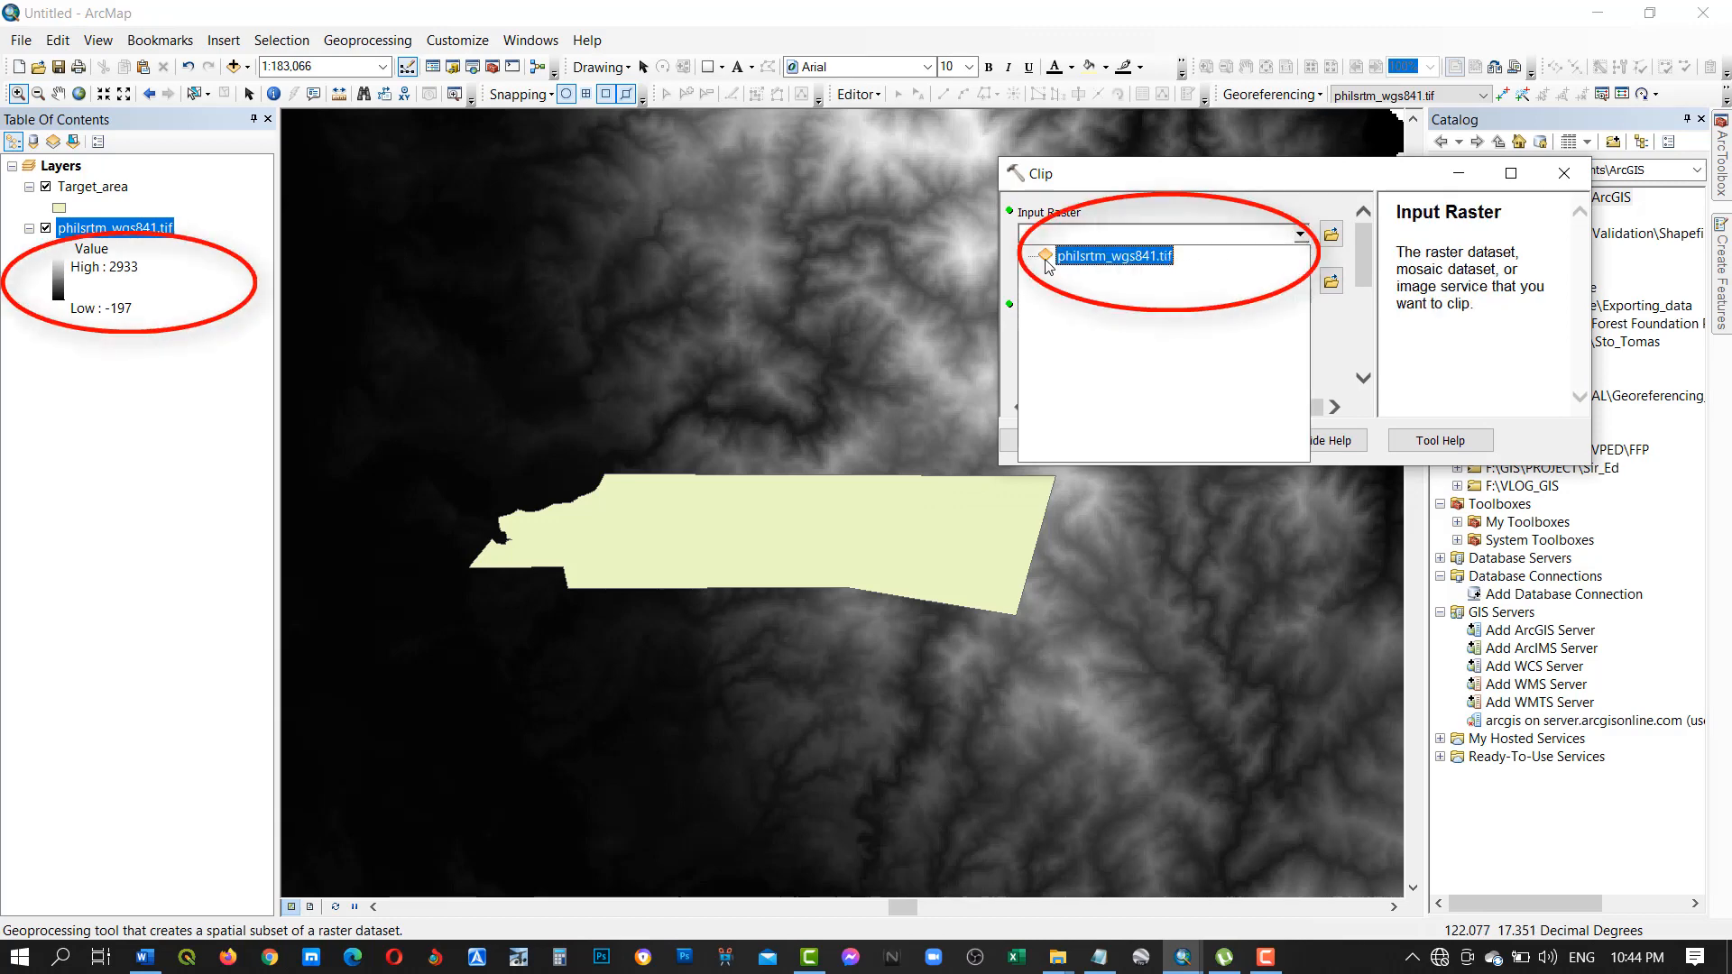
left_click(1138, 260)
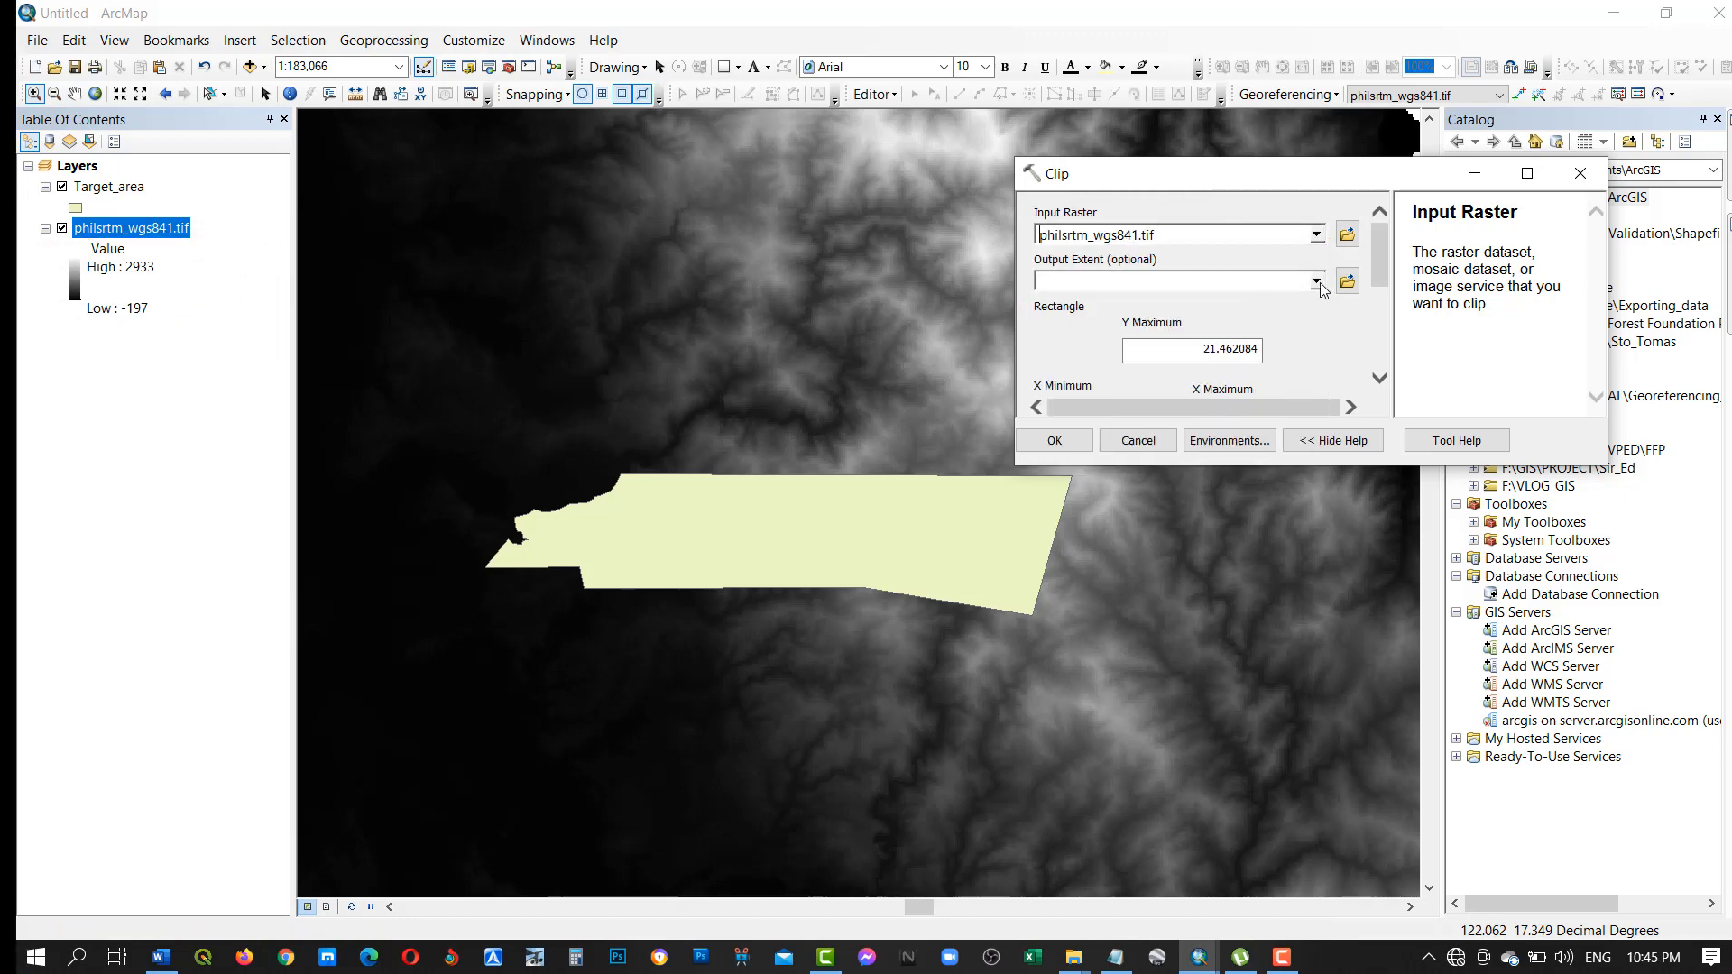
left_click(1317, 283)
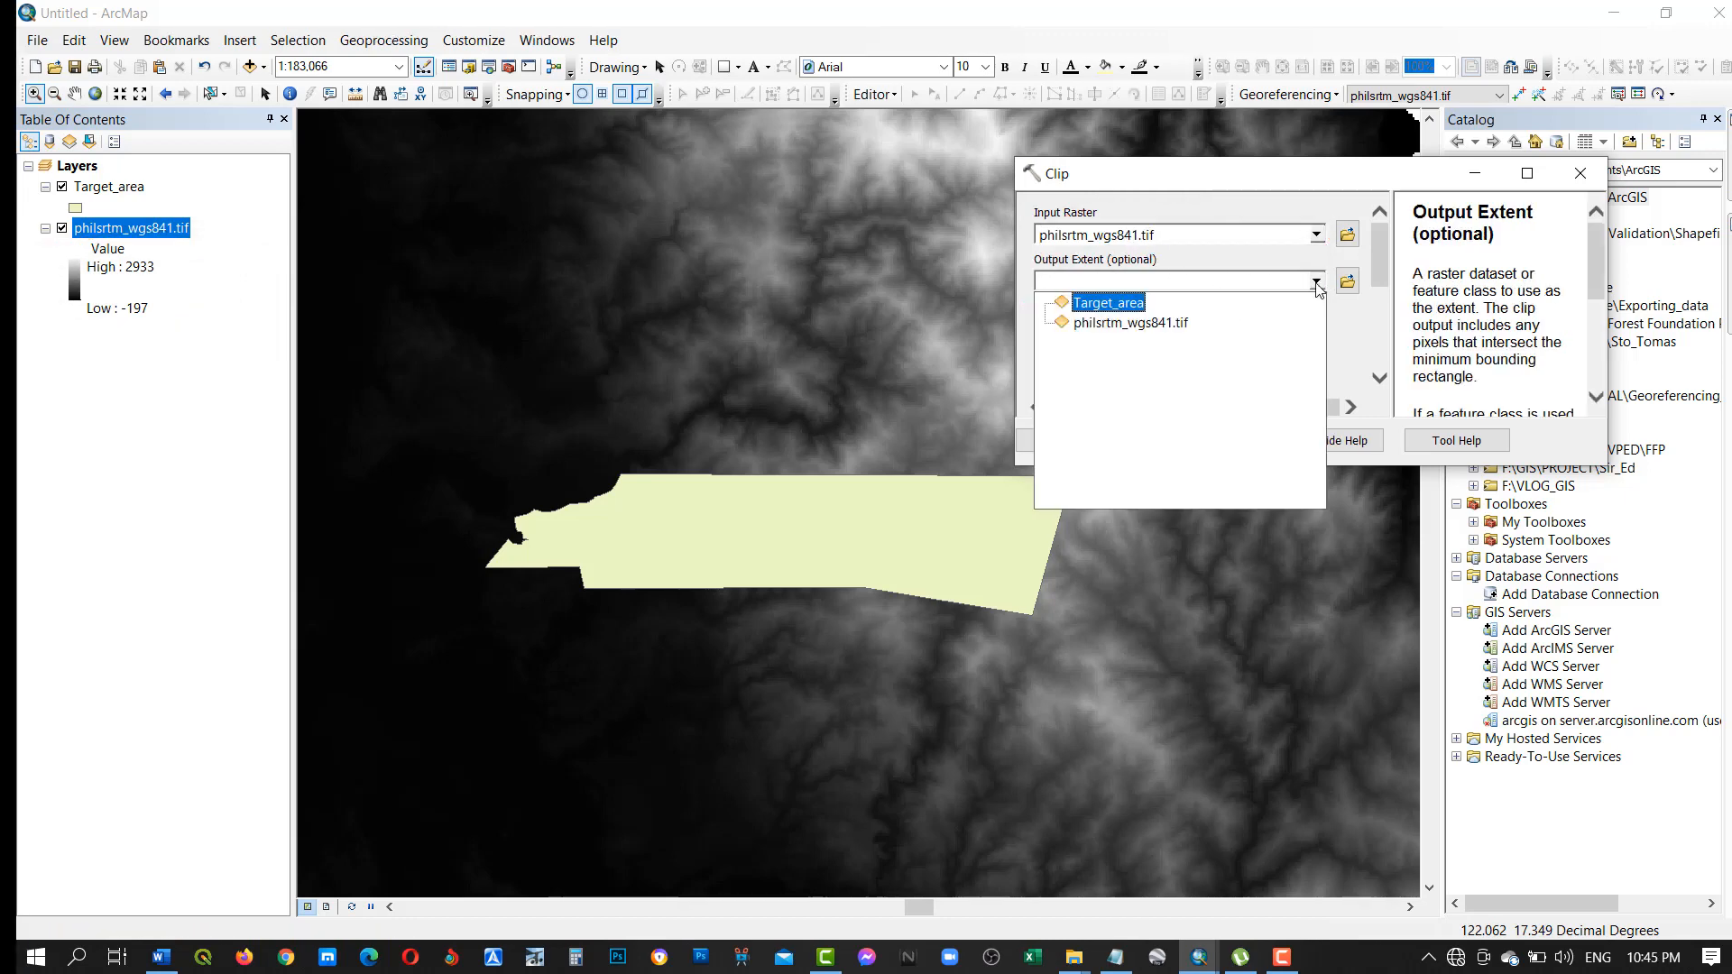
left_click(1120, 307)
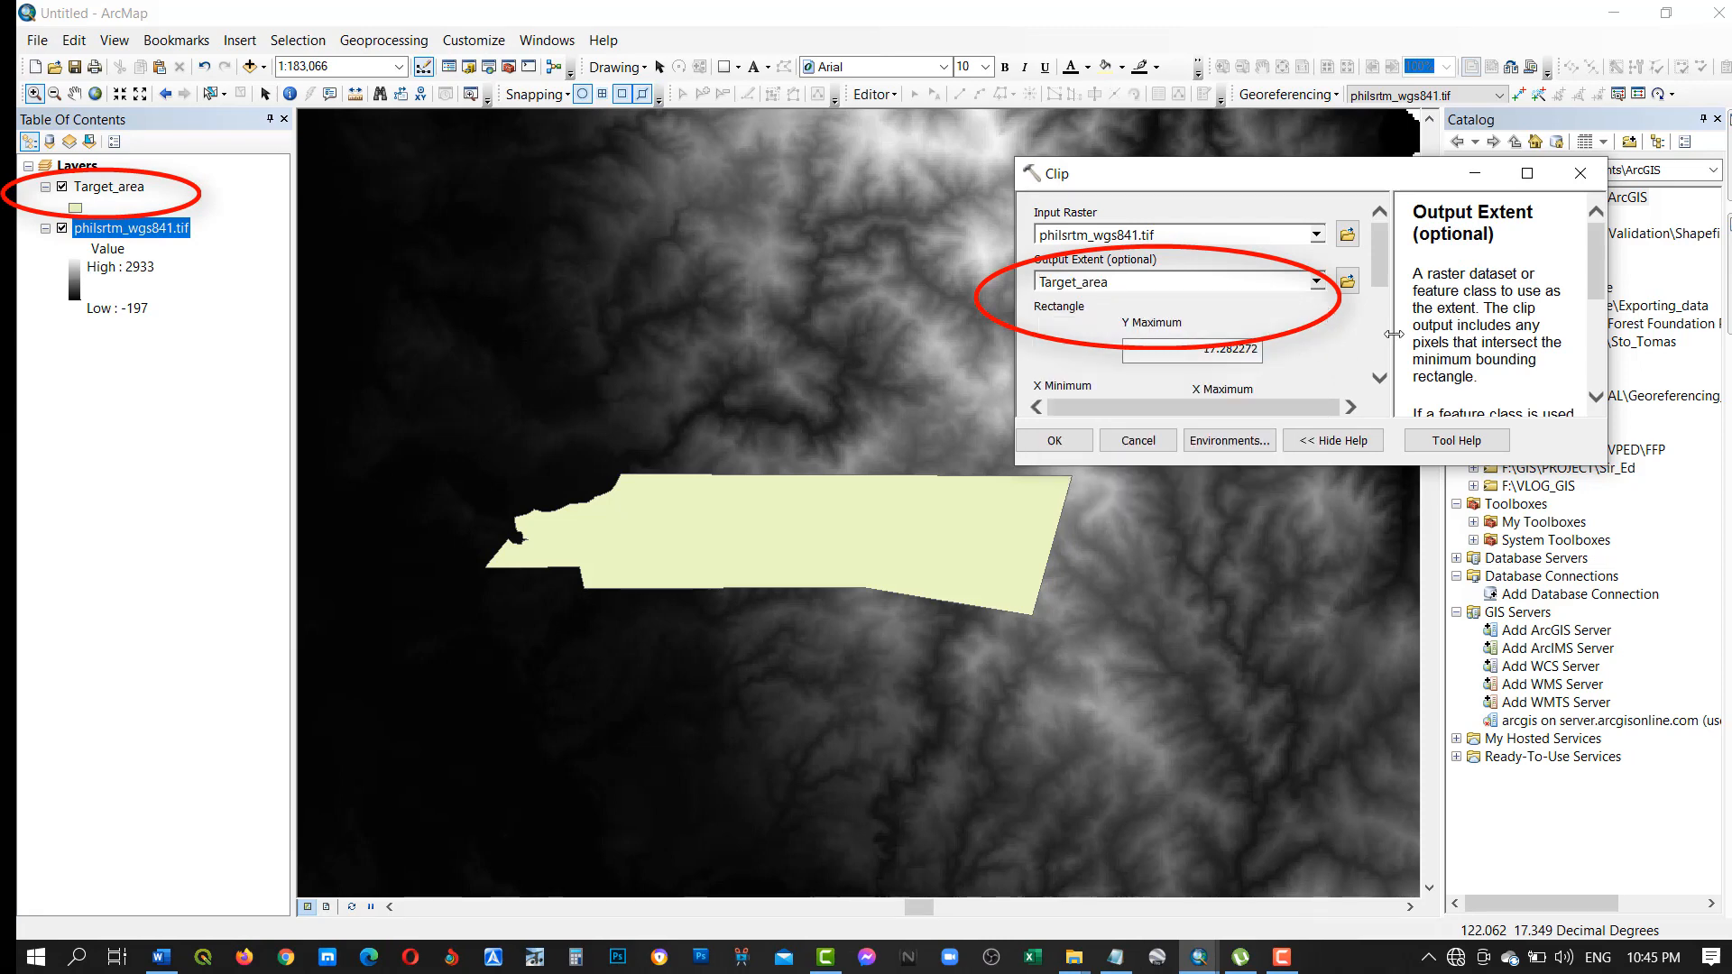
left_click_drag(1380, 278, 1387, 355)
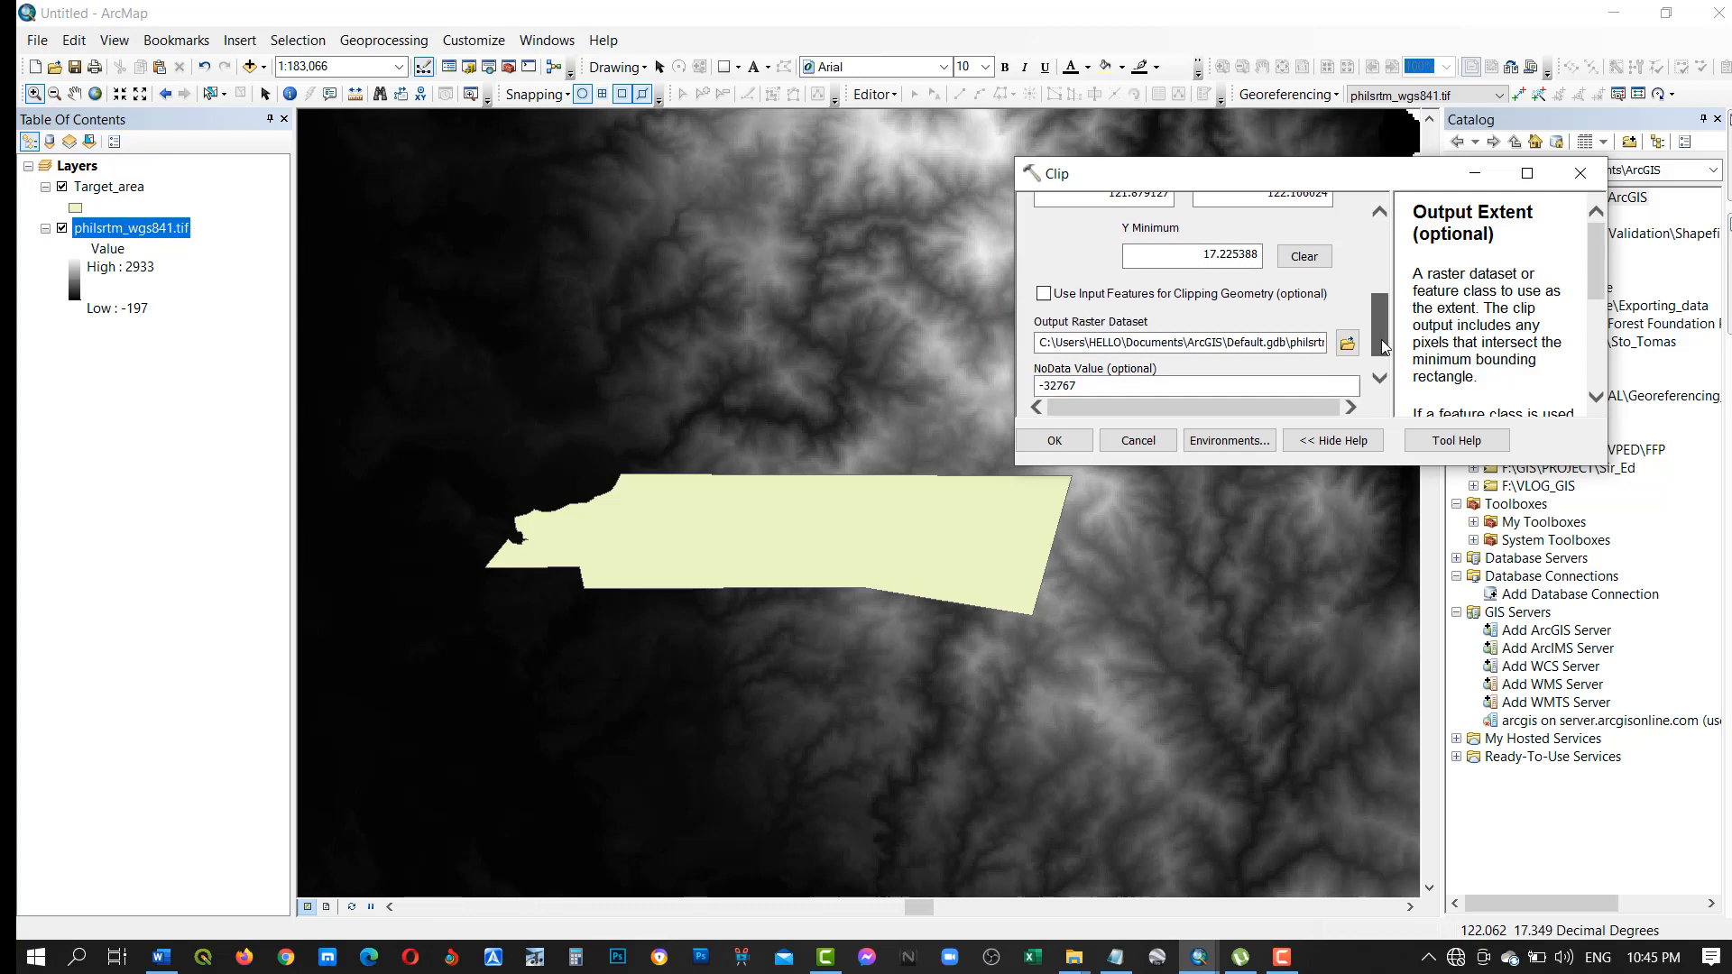
left_click(1044, 296)
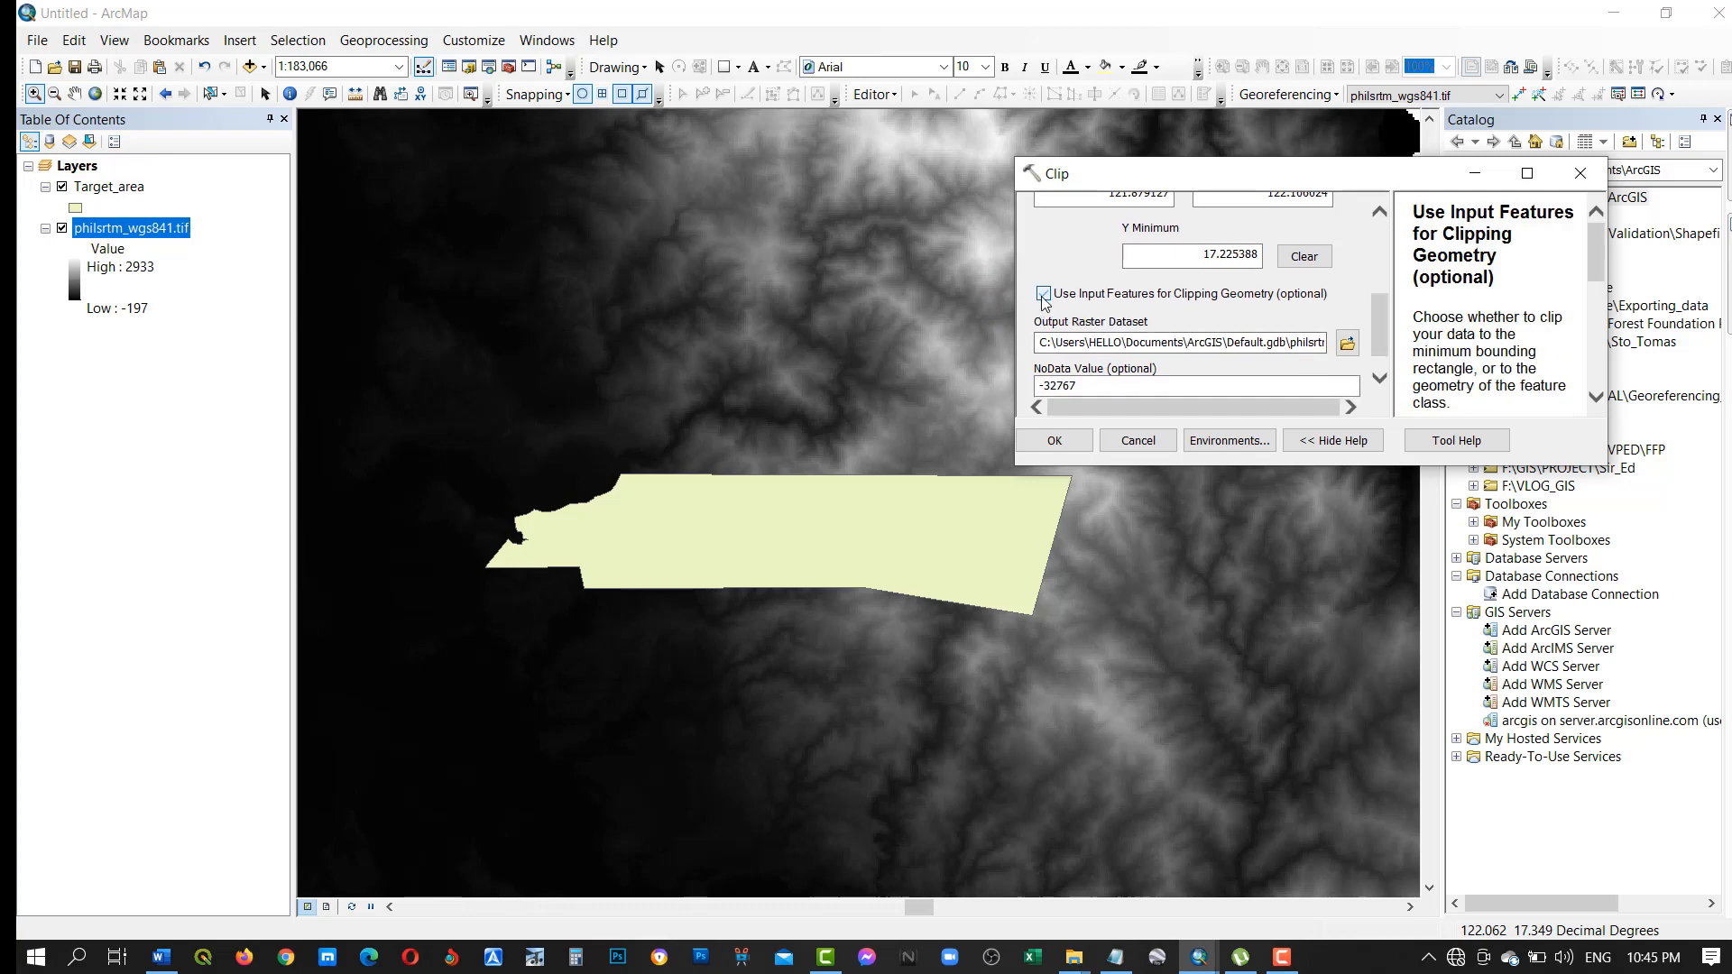
Run the clip with its output saved as Clip_raster in the newly connected folder F:\GIS\GEO-SPATIAL\Exercise_Data\Contour_line_data.
scroll(1387, 338, "down", 1)
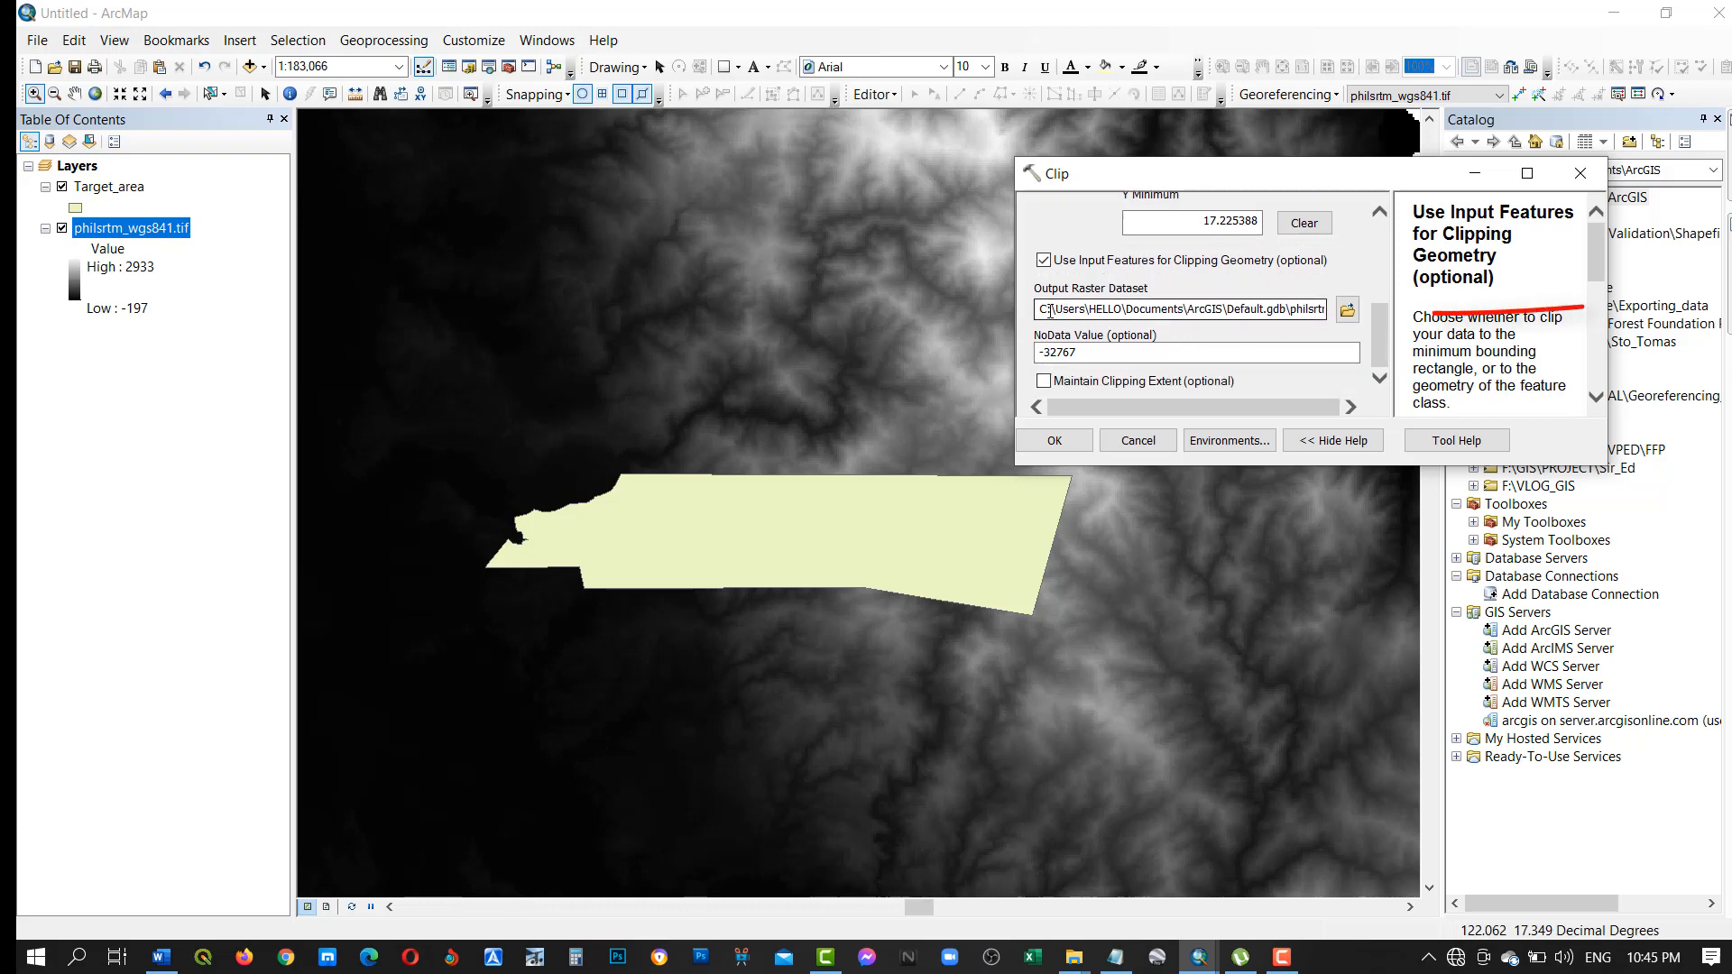
double_click(1044, 312)
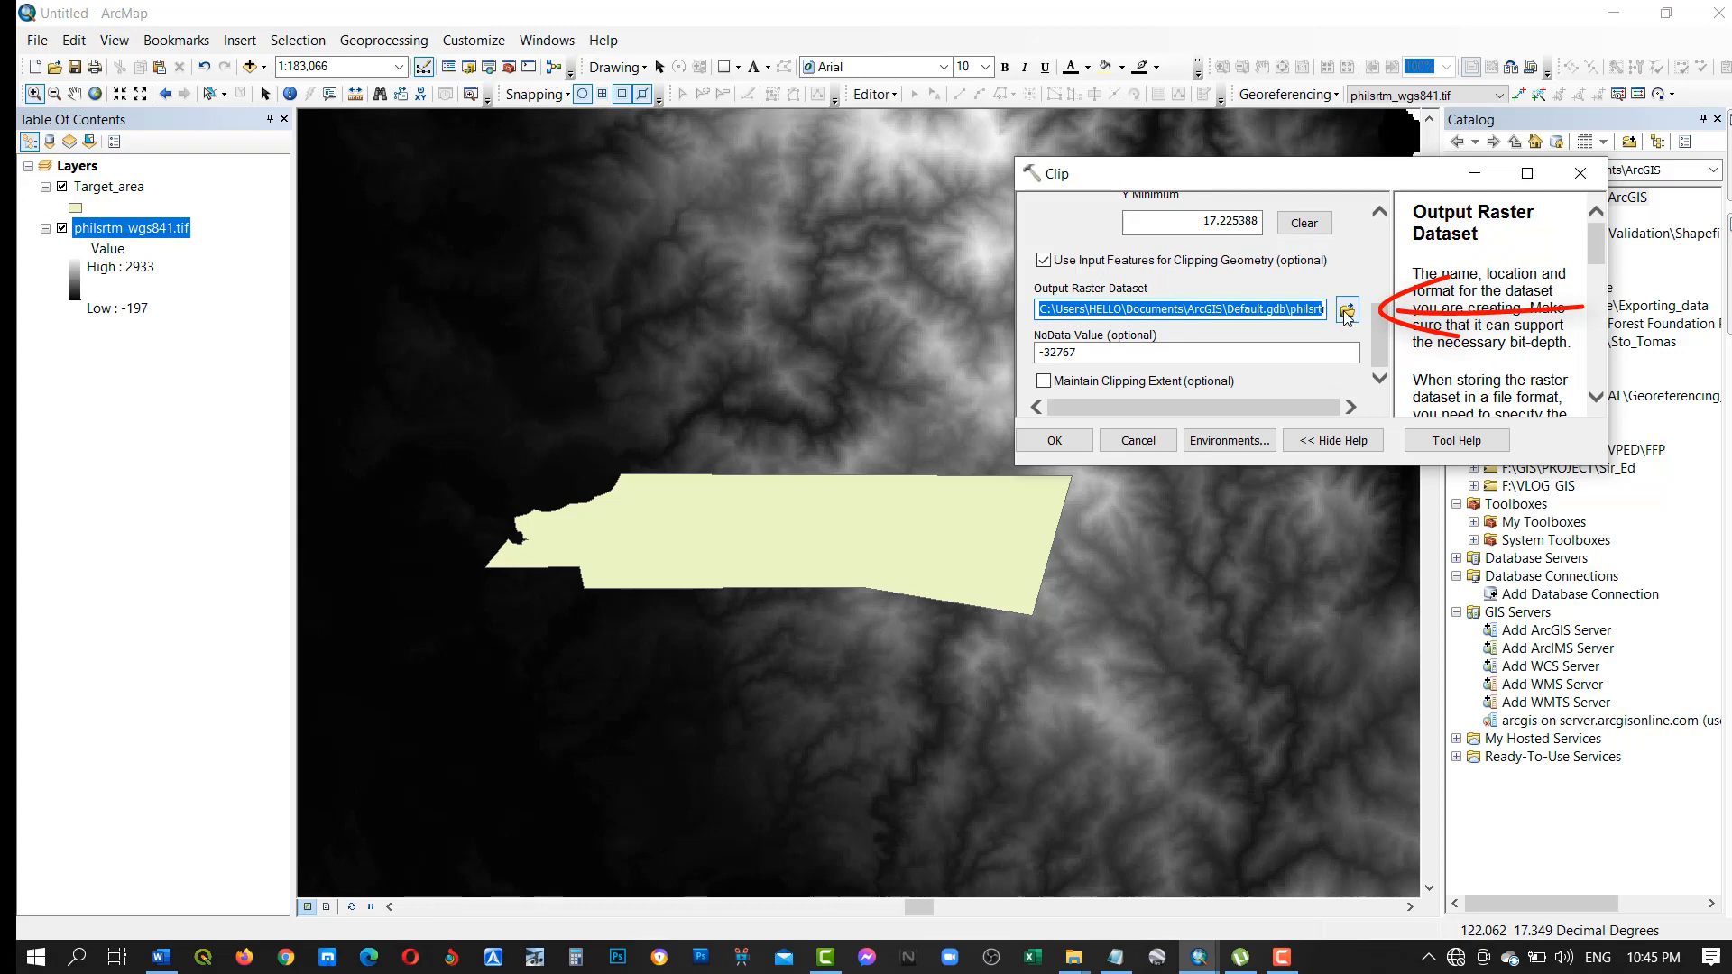
left_click(1346, 309)
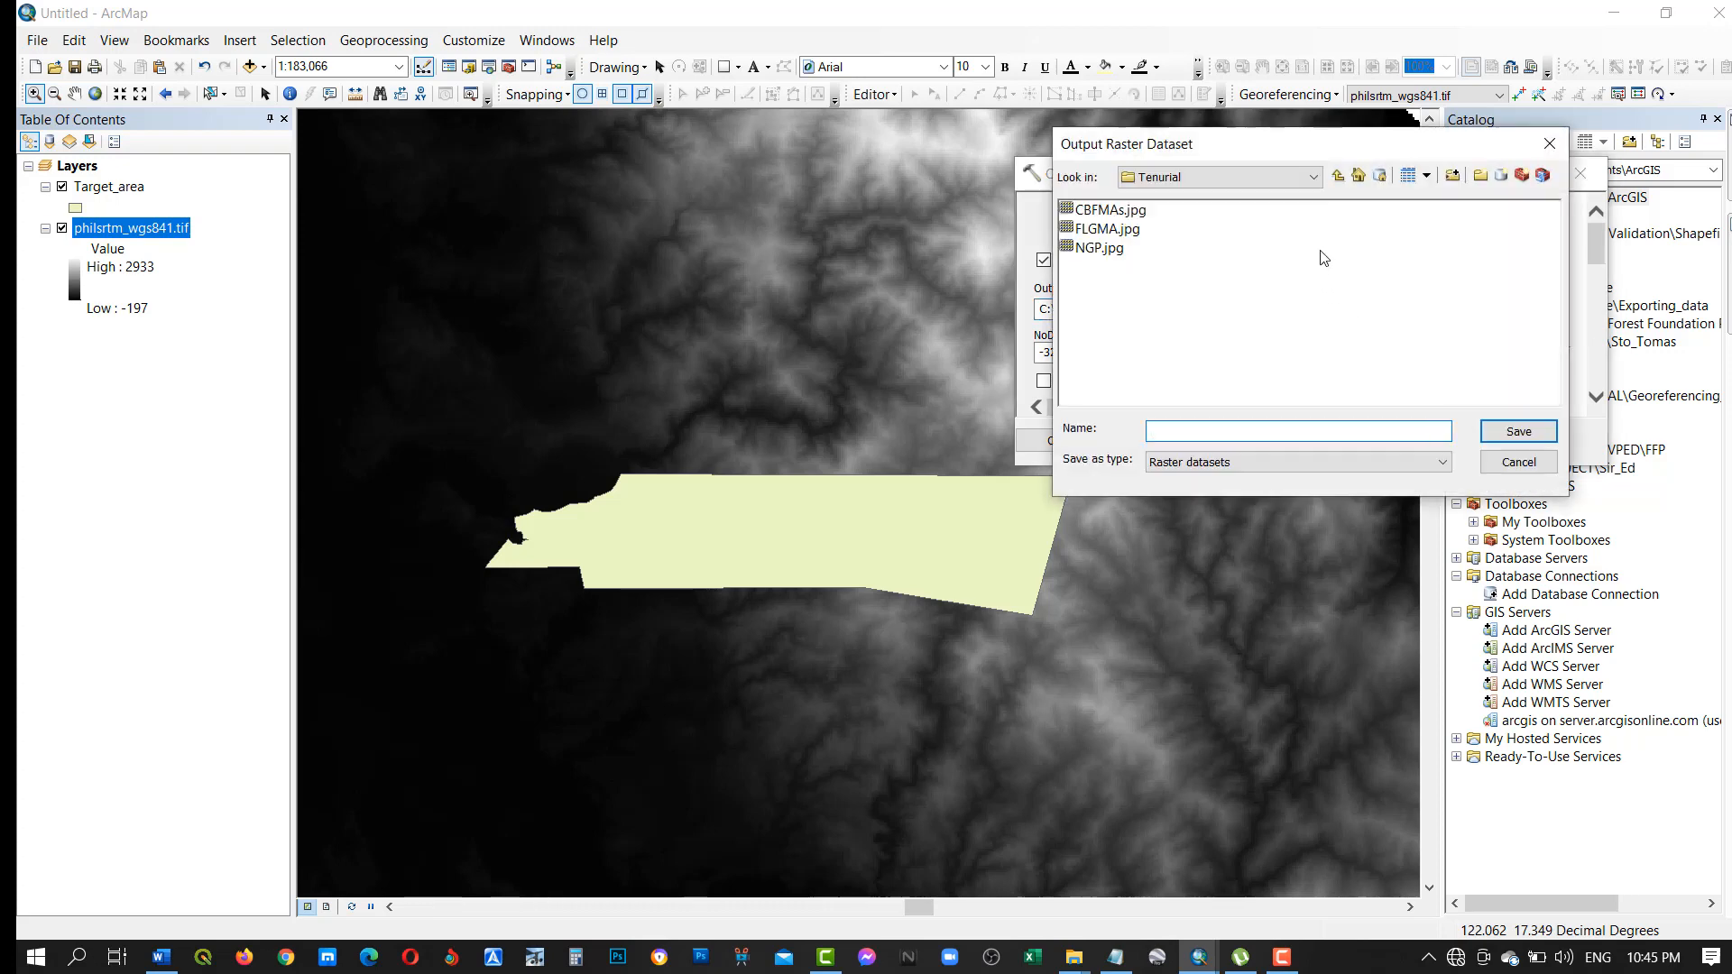
left_click(1458, 178)
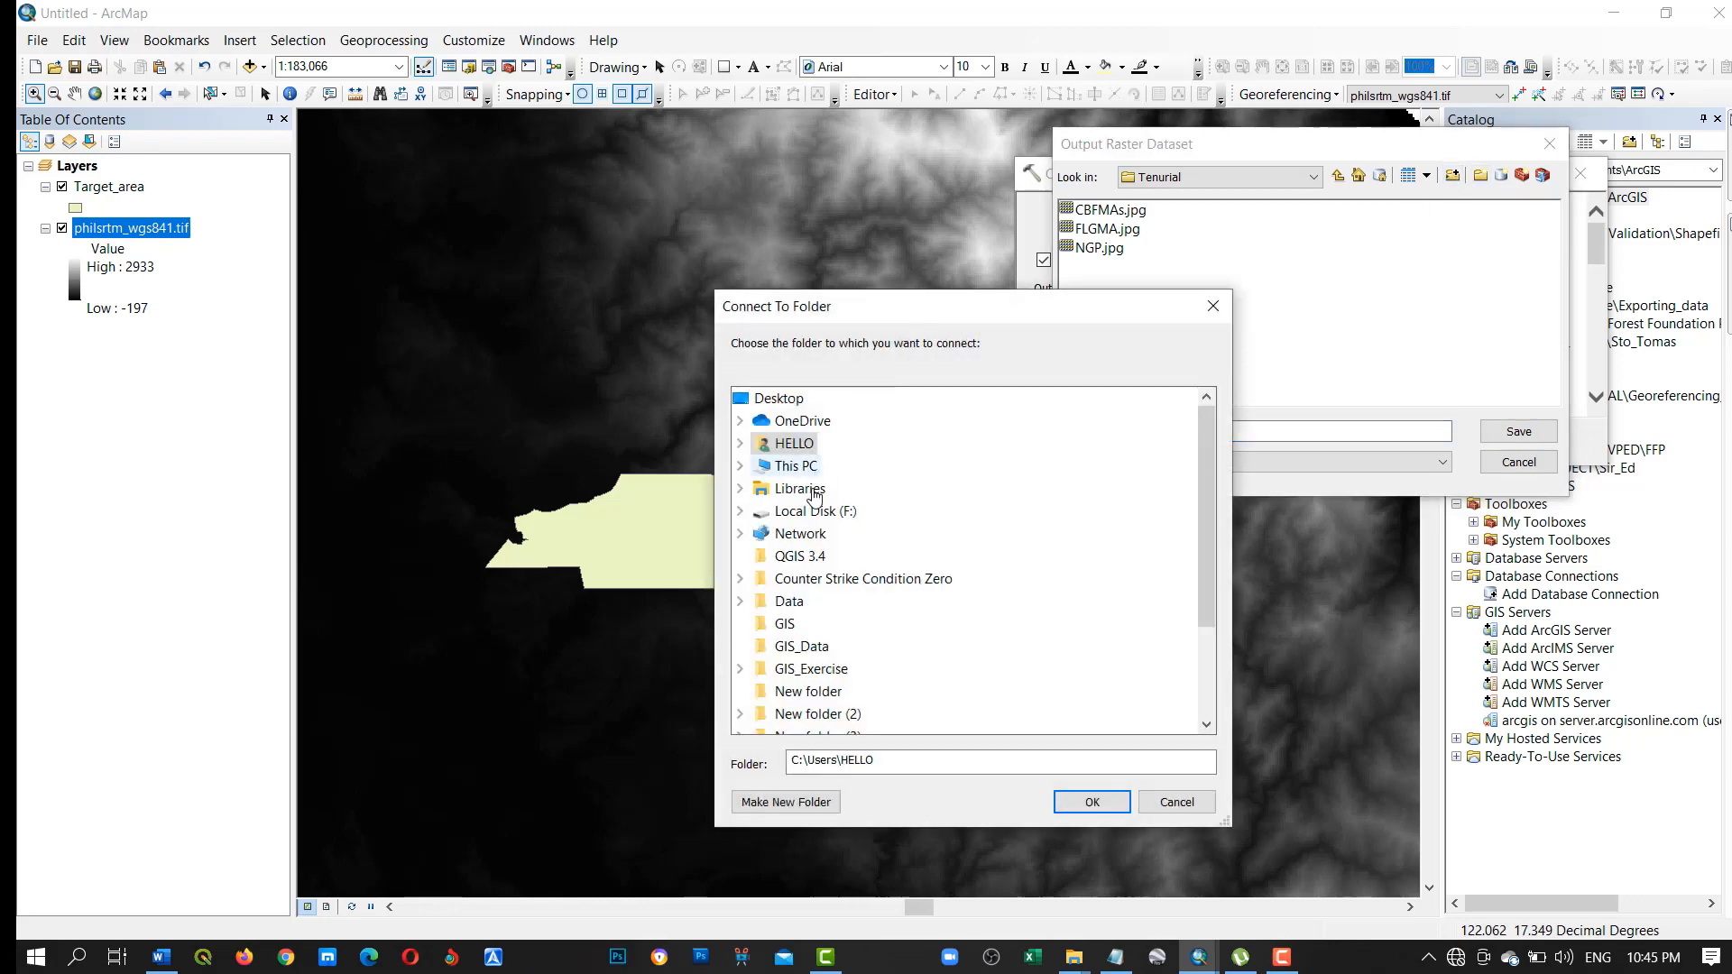
double_click(816, 512)
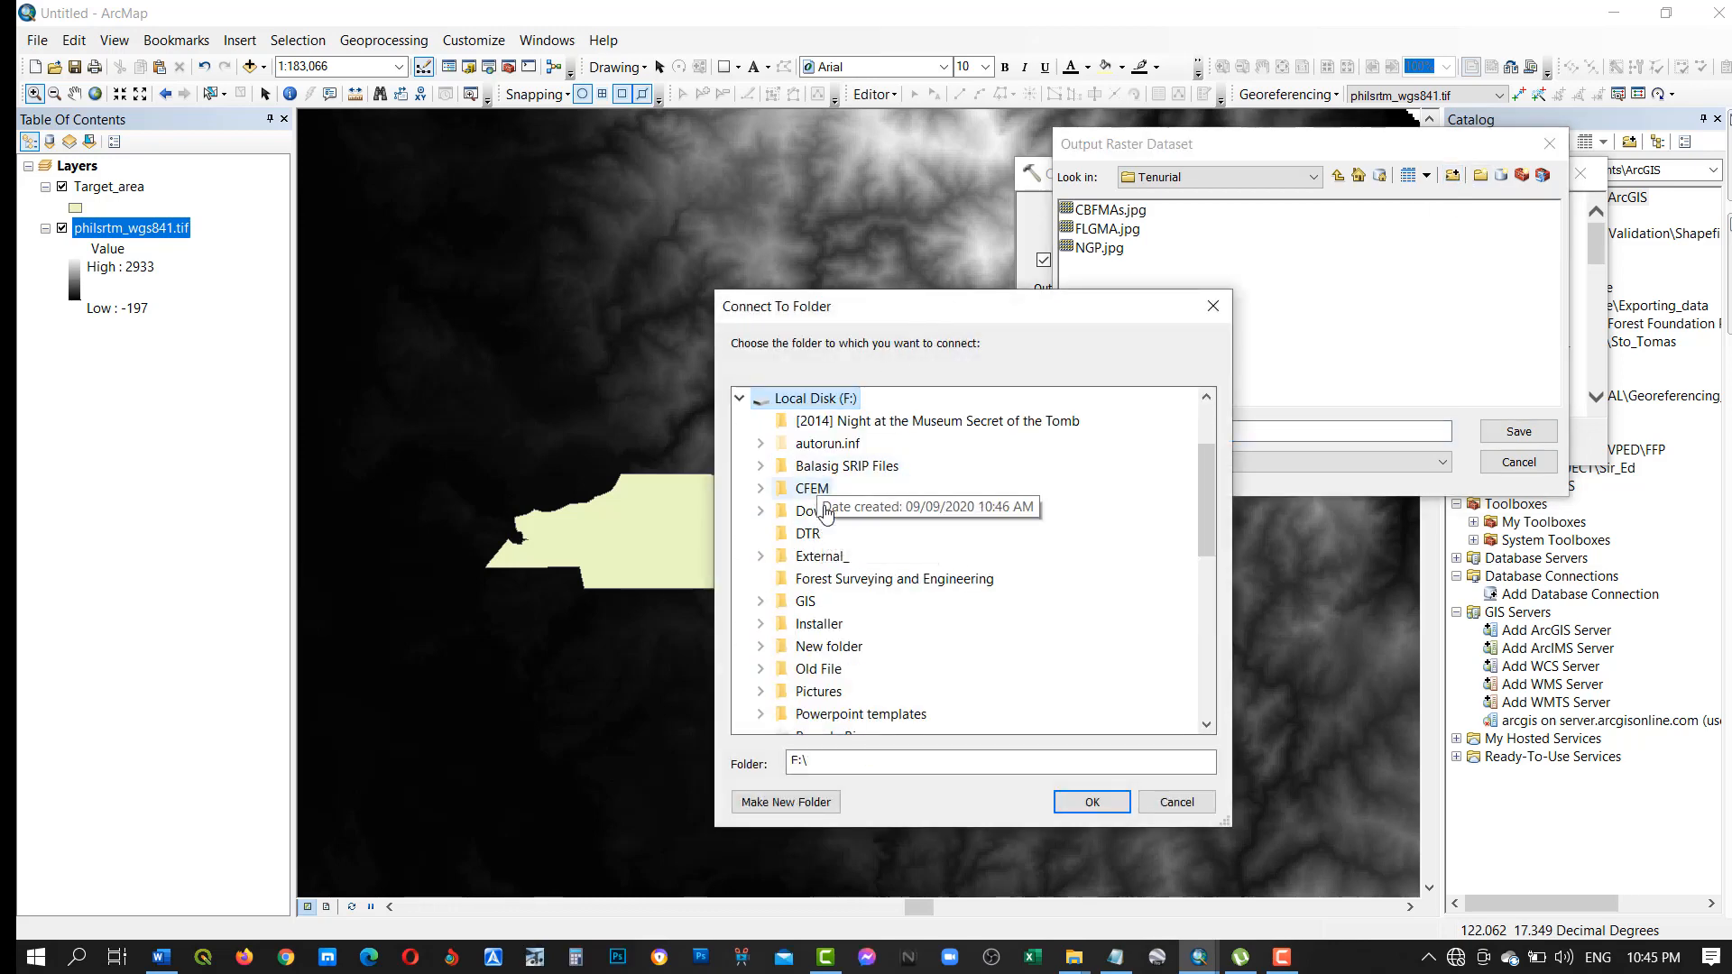
double_click(806, 602)
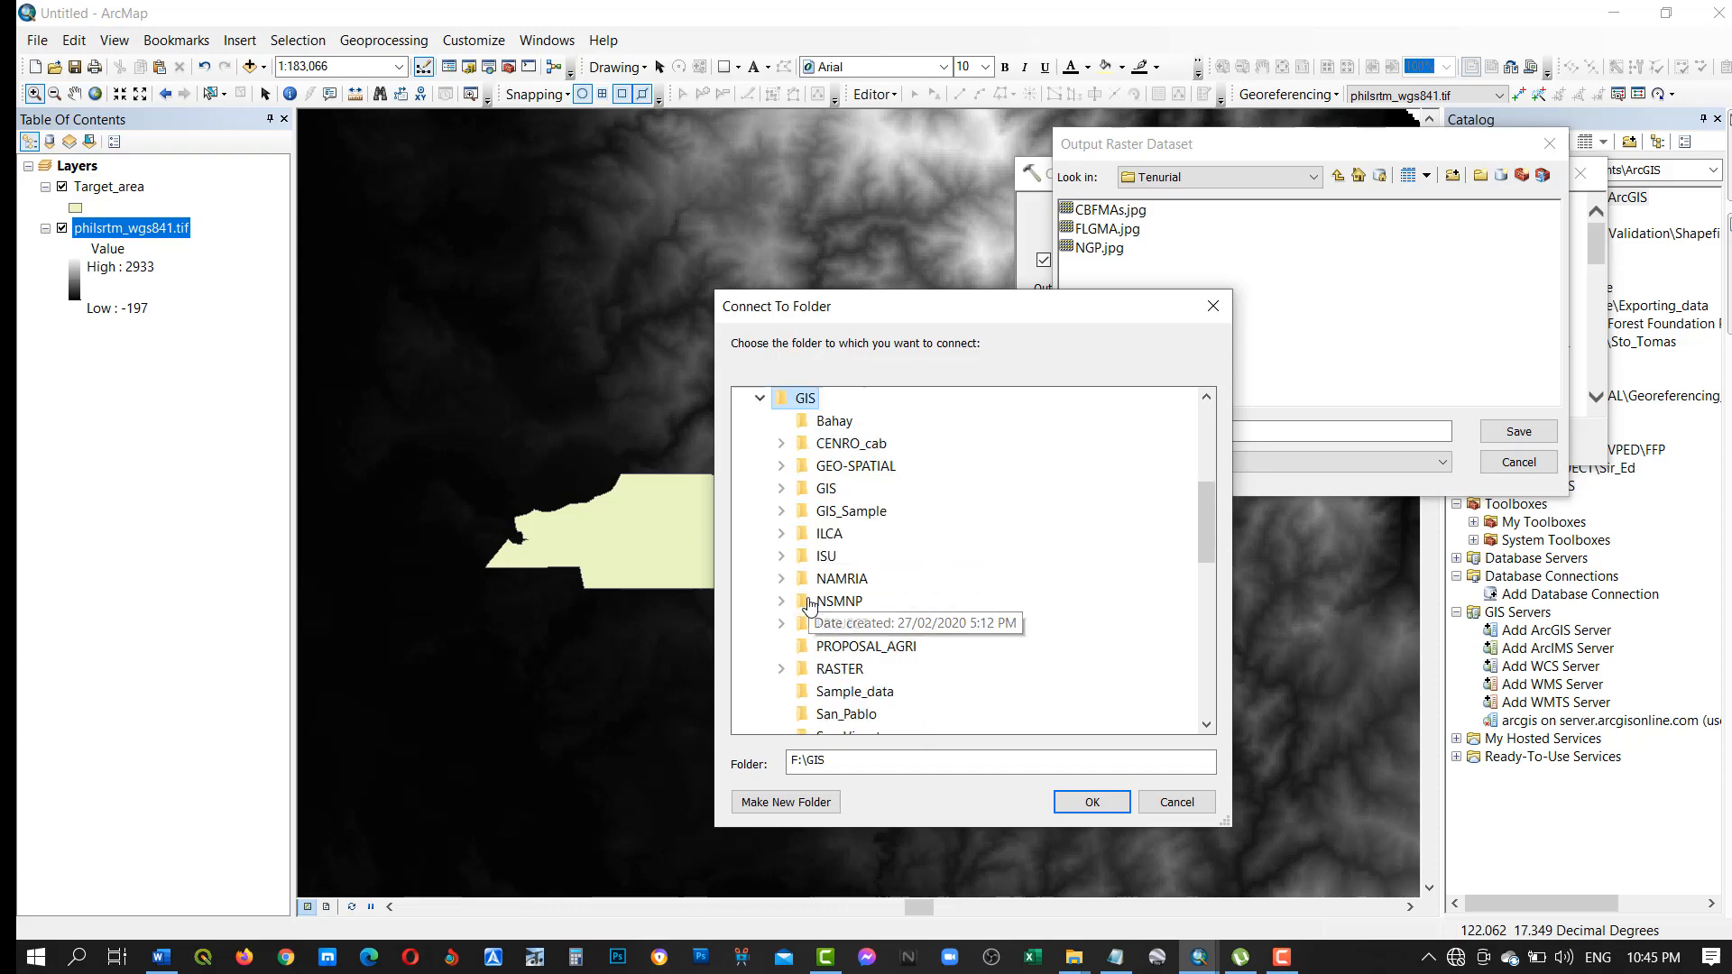
double_click(842, 468)
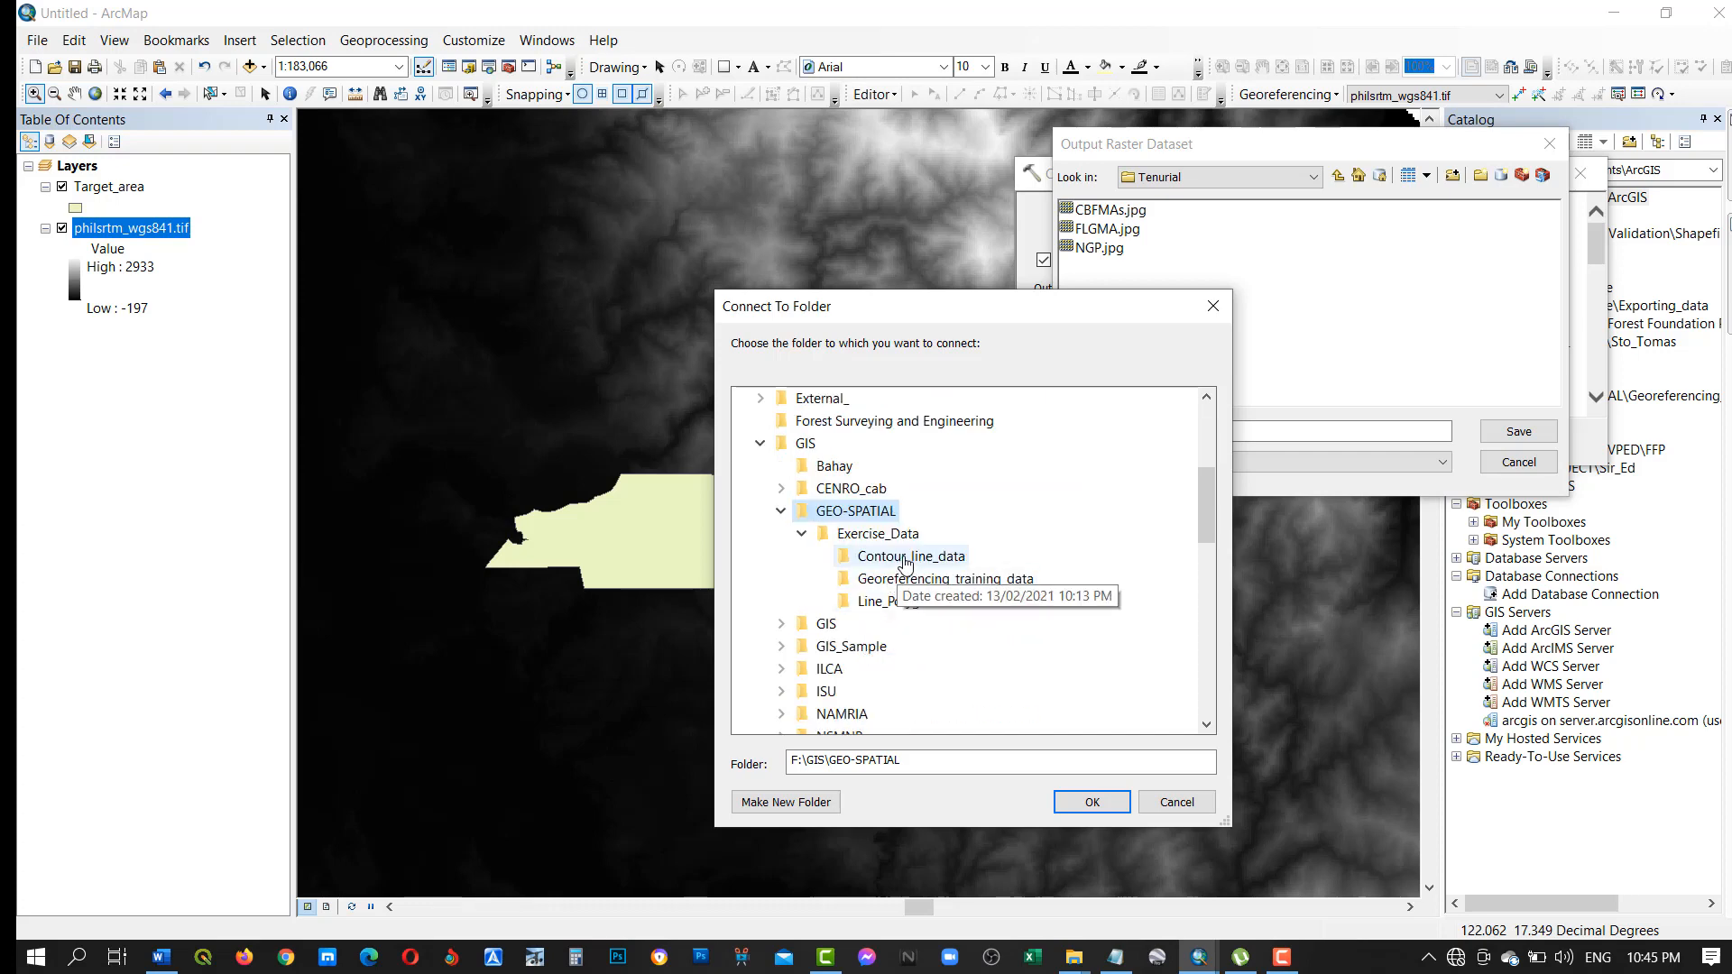
left_click(902, 557)
left_click(1093, 801)
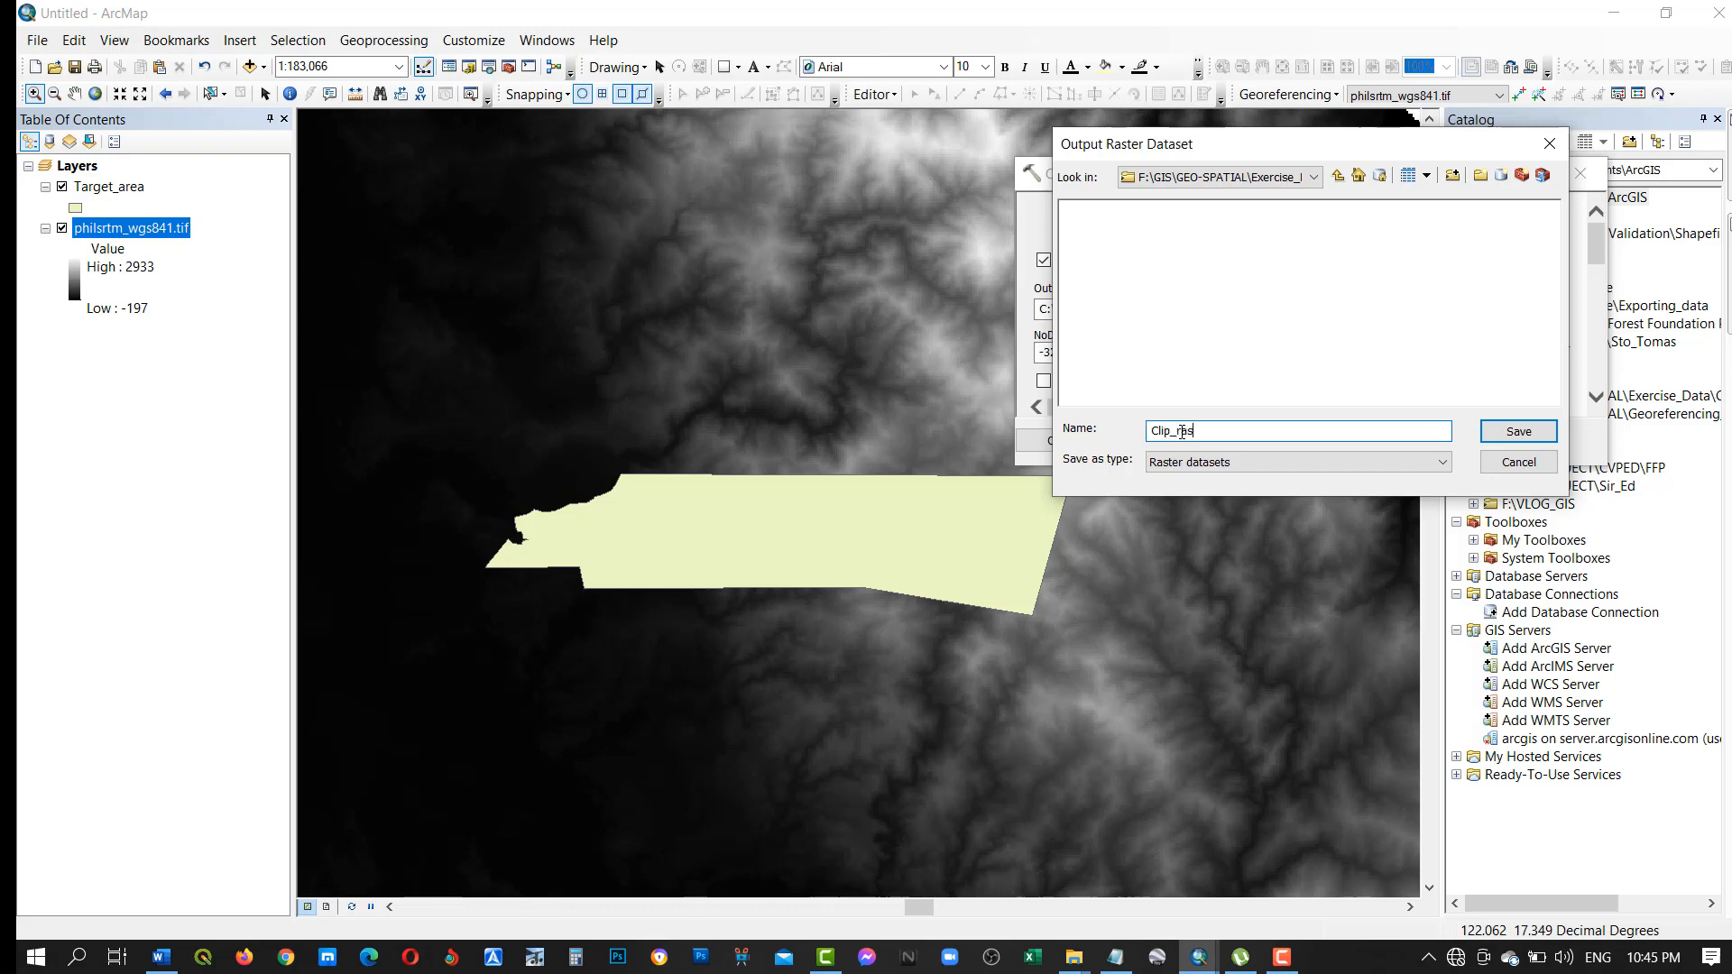
left_click(1495, 441)
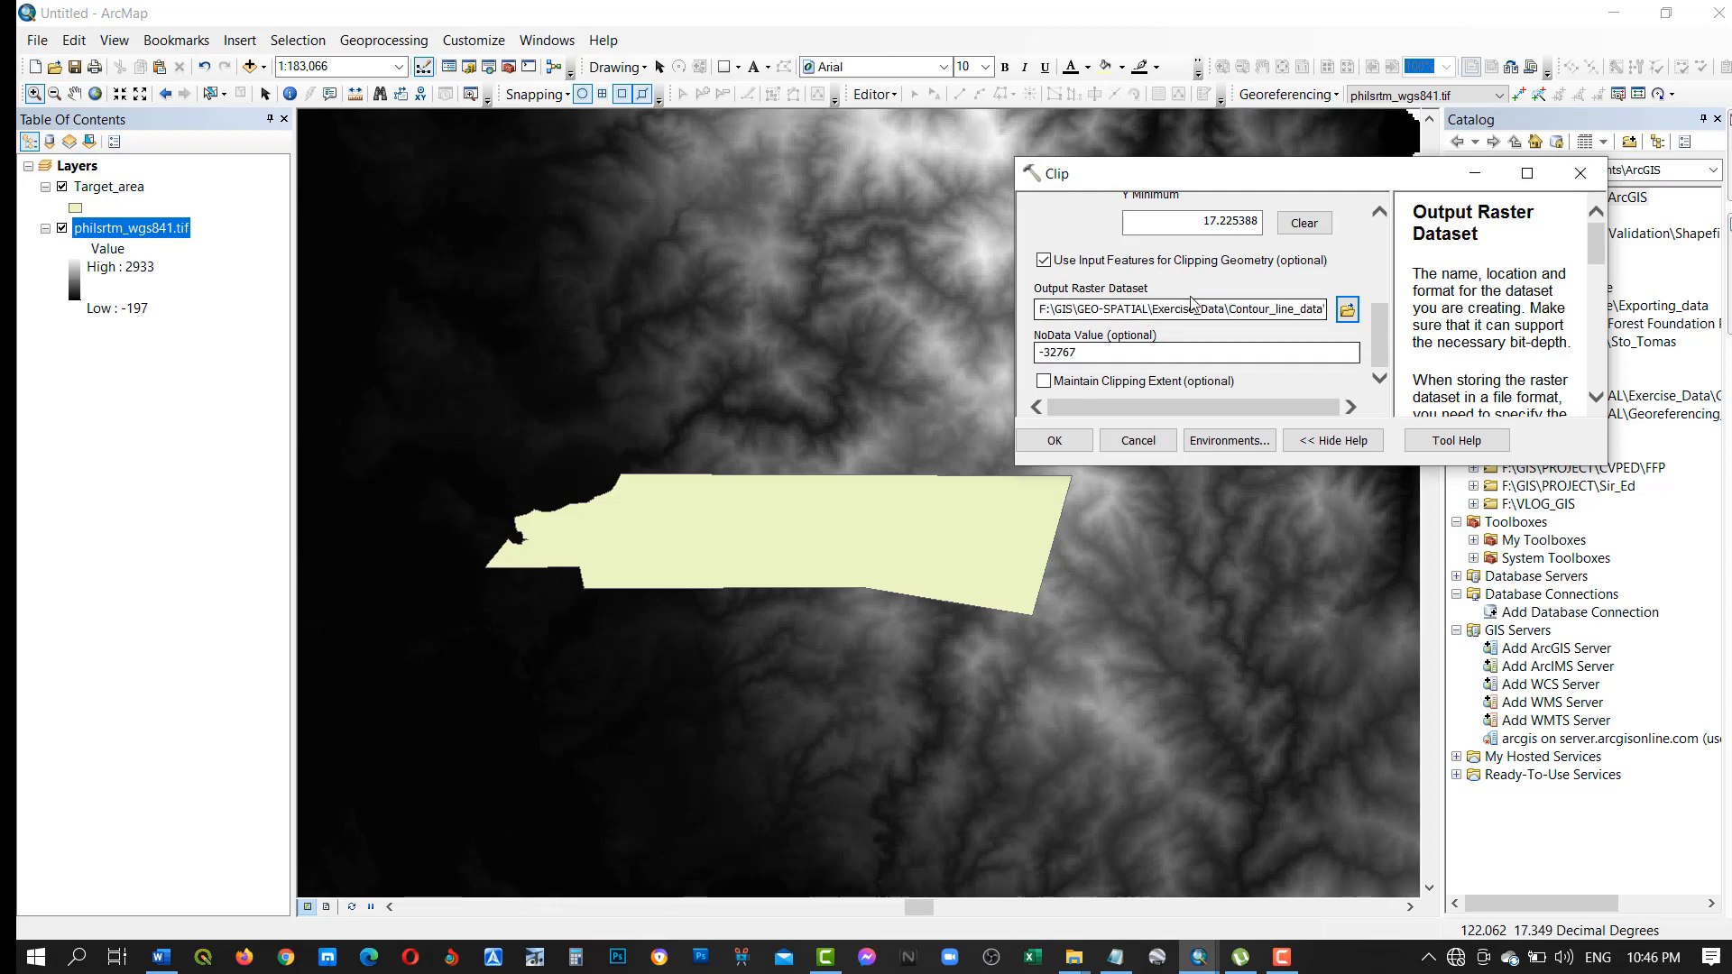
left_click(1058, 438)
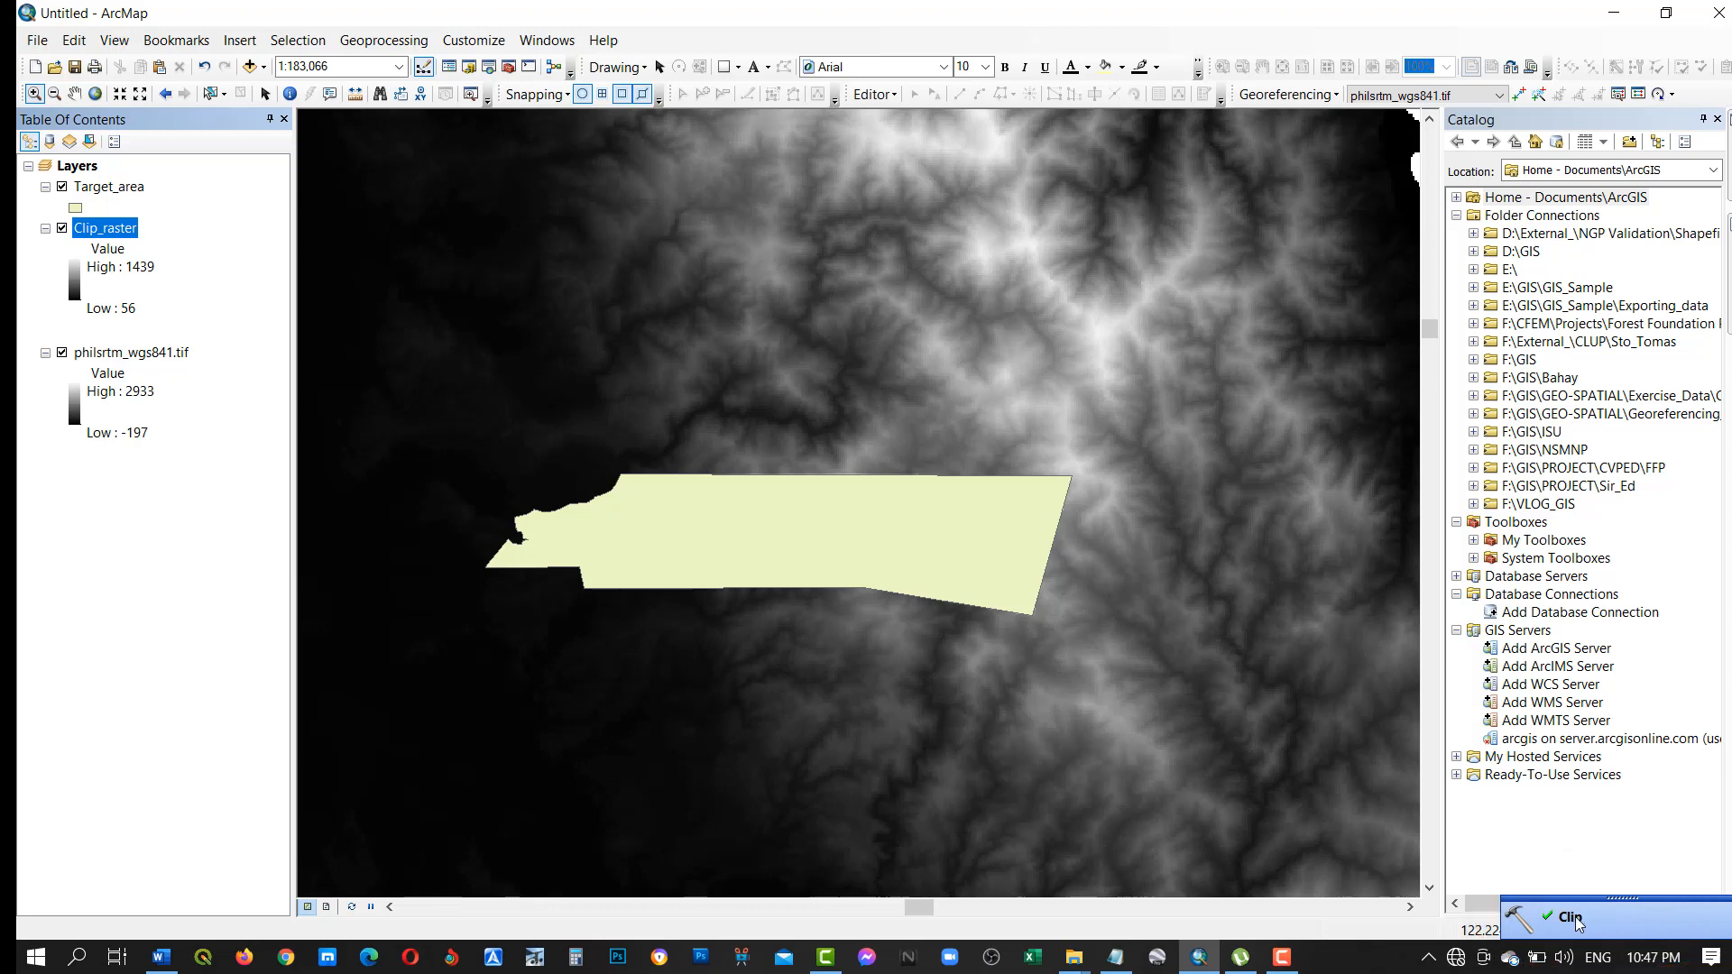
Hide the philsrtm_wgs841.tif and Target_area layers to inspect Clip_raster alone on the map.
left_click(62, 352)
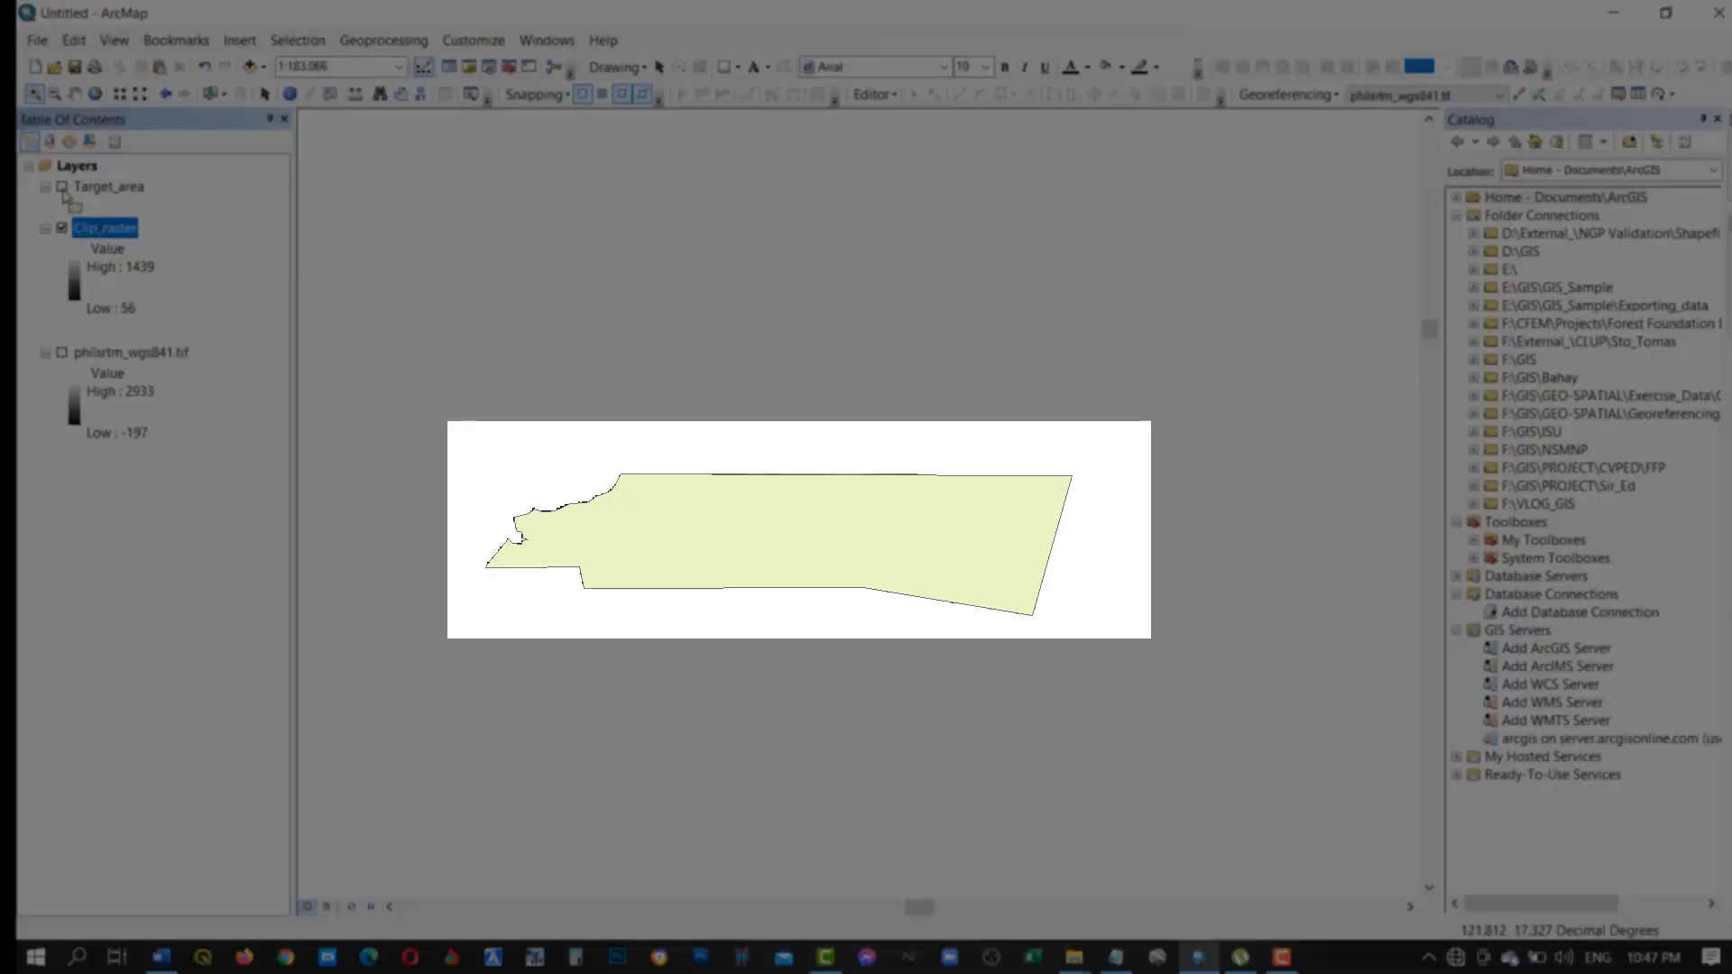
left_click(75, 93)
left_click_drag(677, 537, 712, 464)
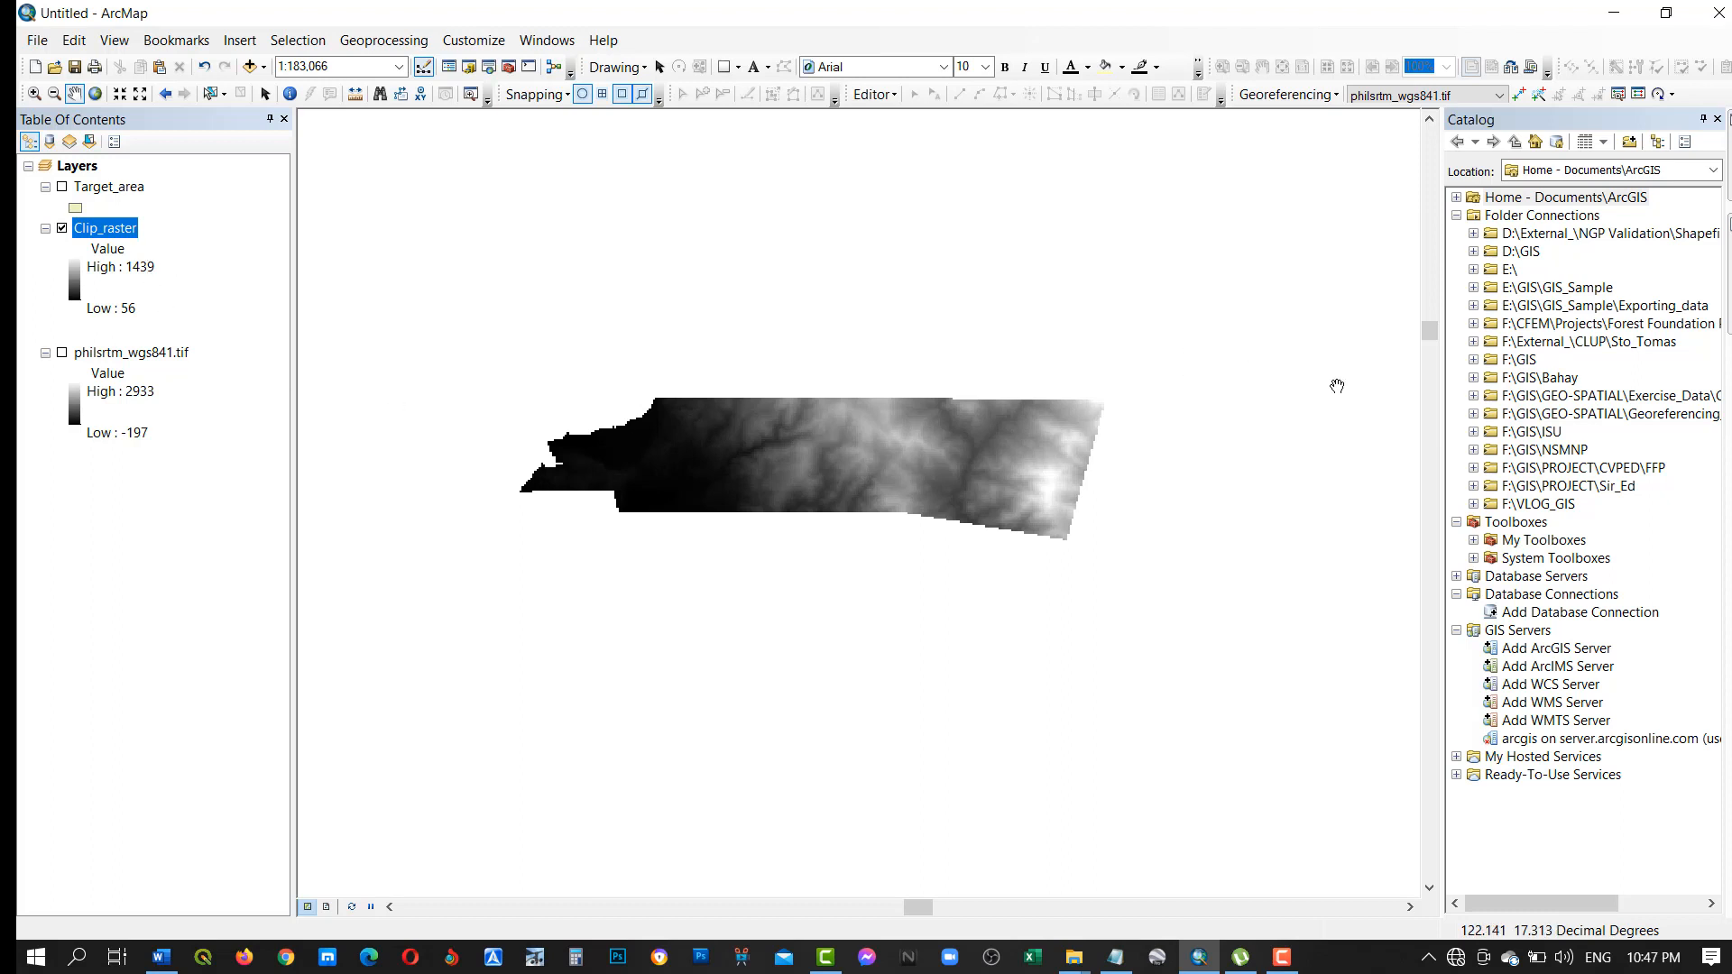
Search the local tools for contour to locate the Contour (Spatial Analyst) tool, and close the search results.
left_click(538, 41)
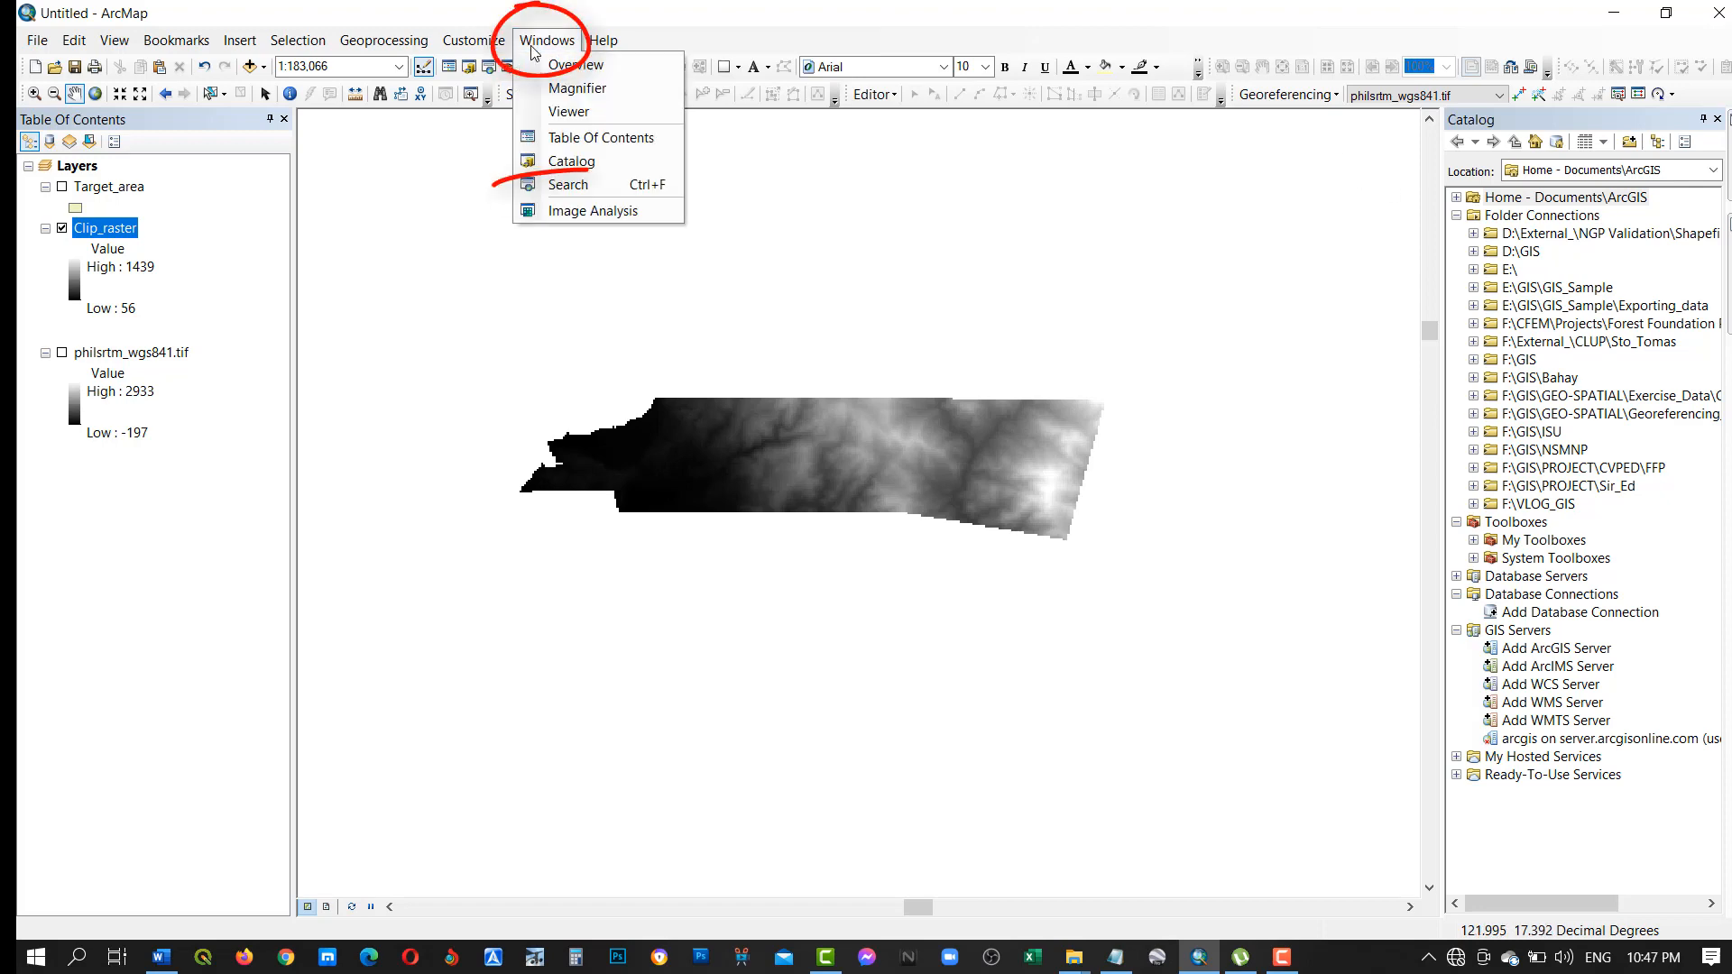
left_click(577, 184)
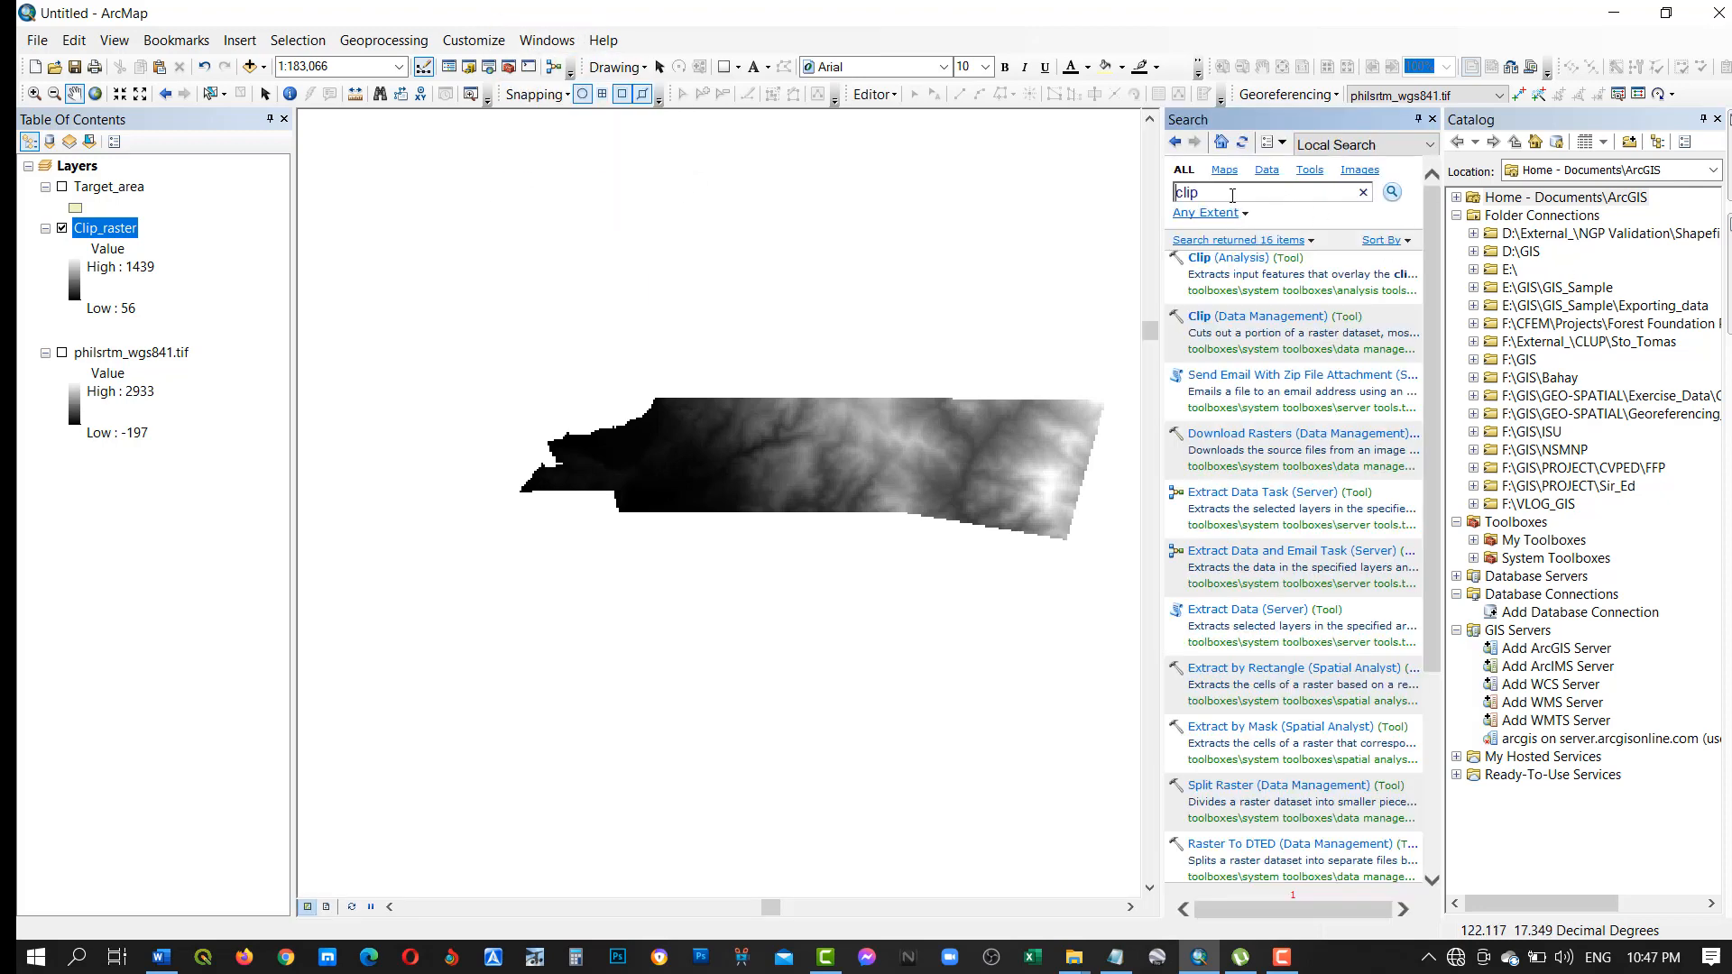
left_click_drag(1232, 194, 1175, 193)
type("contour")
left_click(1391, 194)
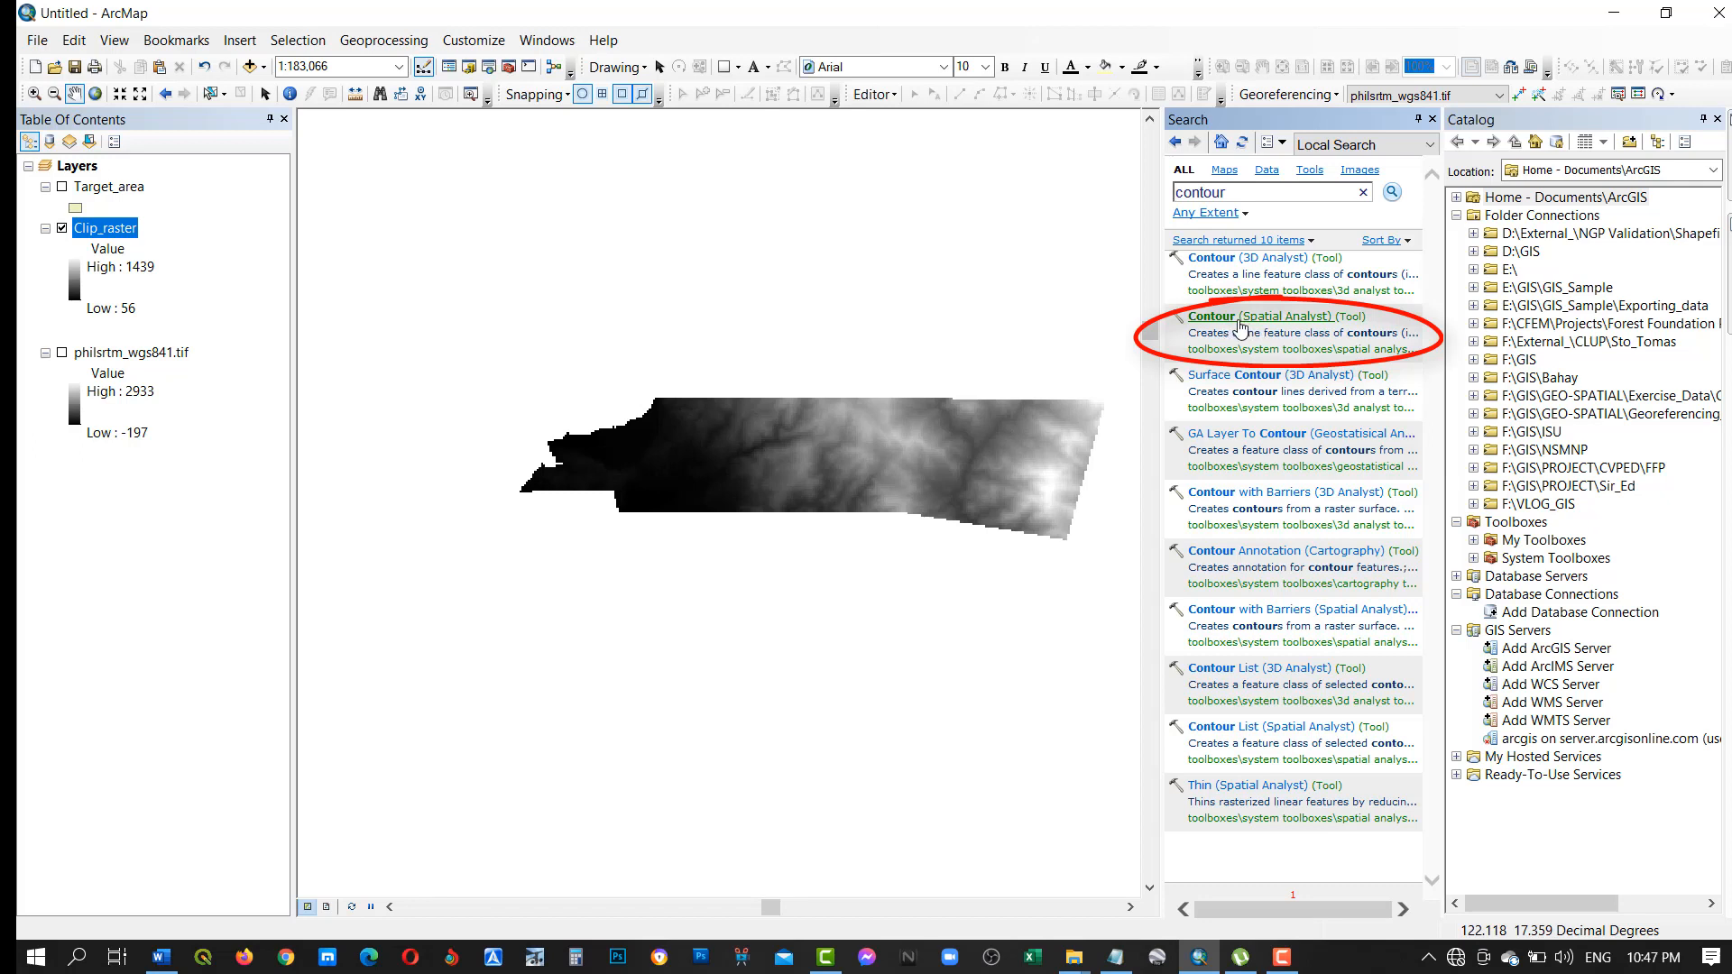
left_click(1432, 119)
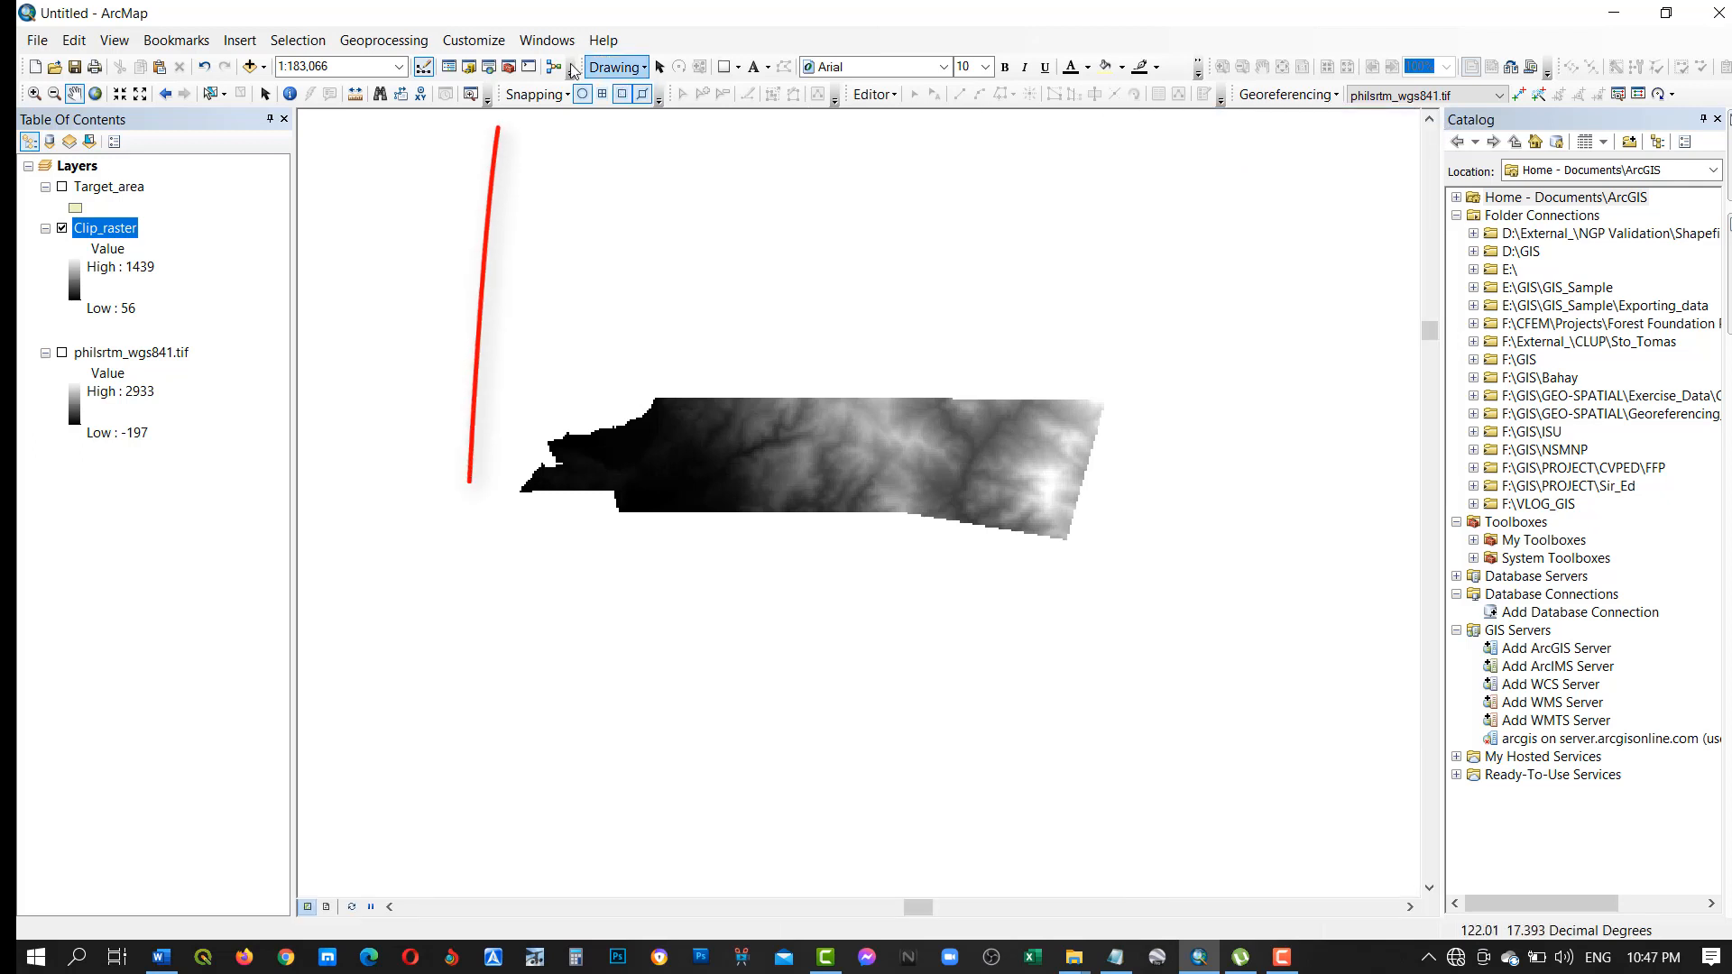
Open the Contour tool from the Surface toolset of Spatial Analyst Tools in ArcToolbox.
left_click(509, 67)
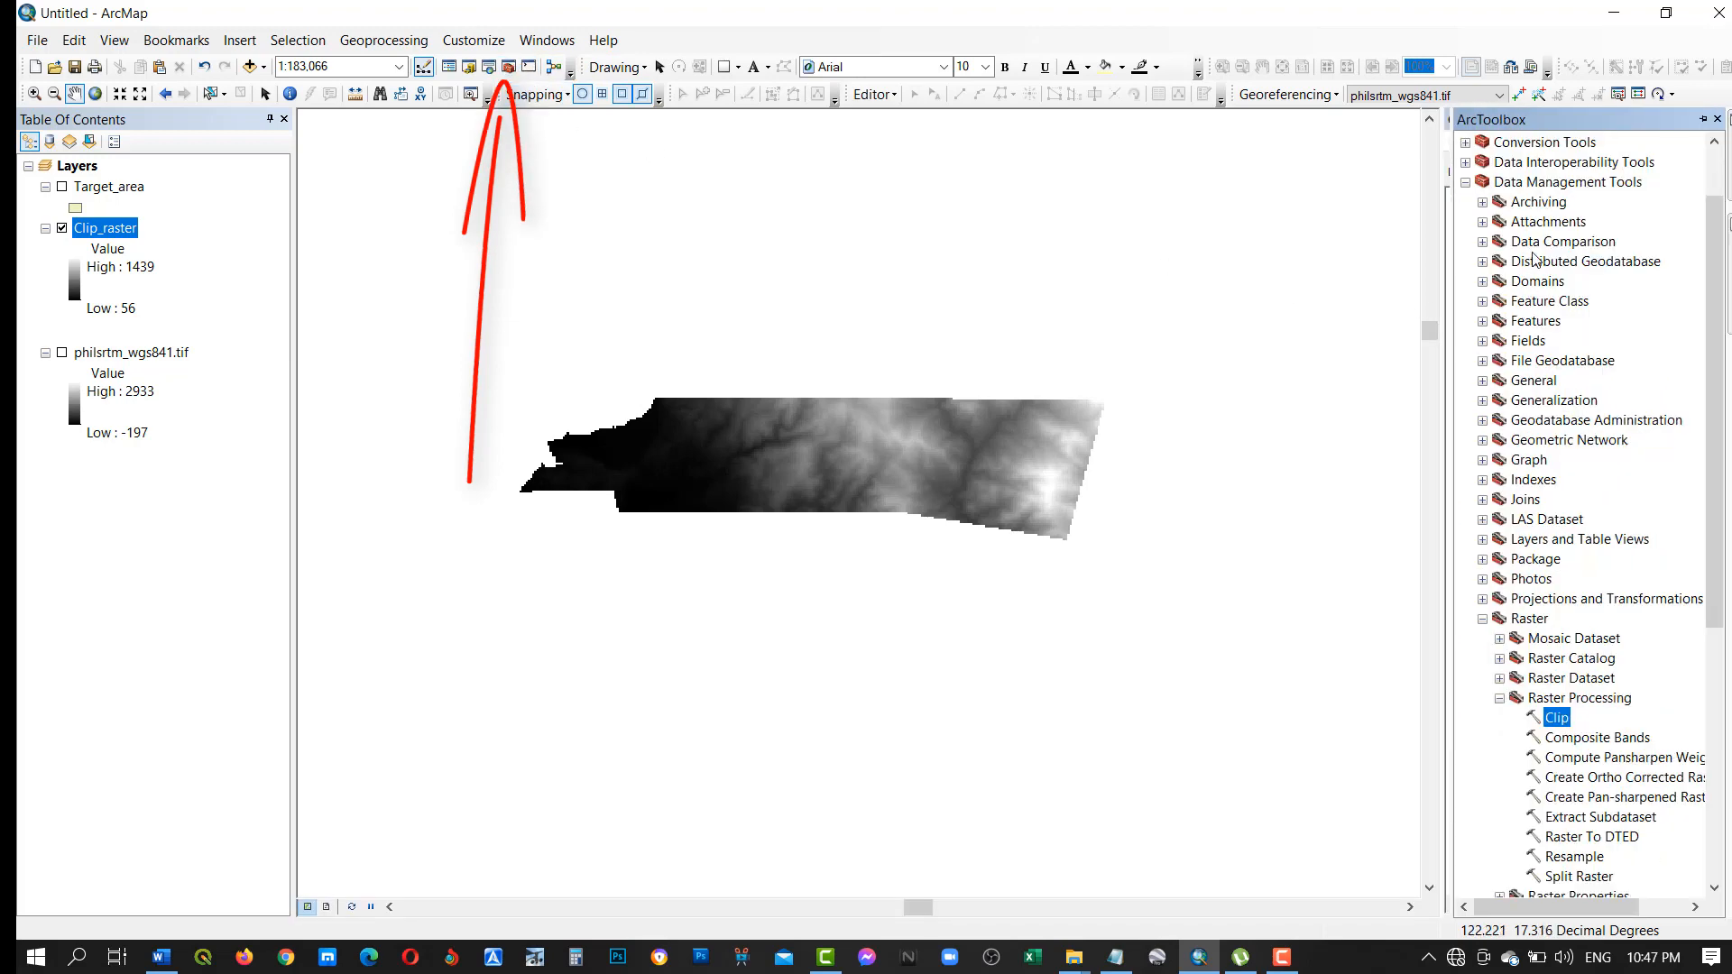
left_click(1465, 182)
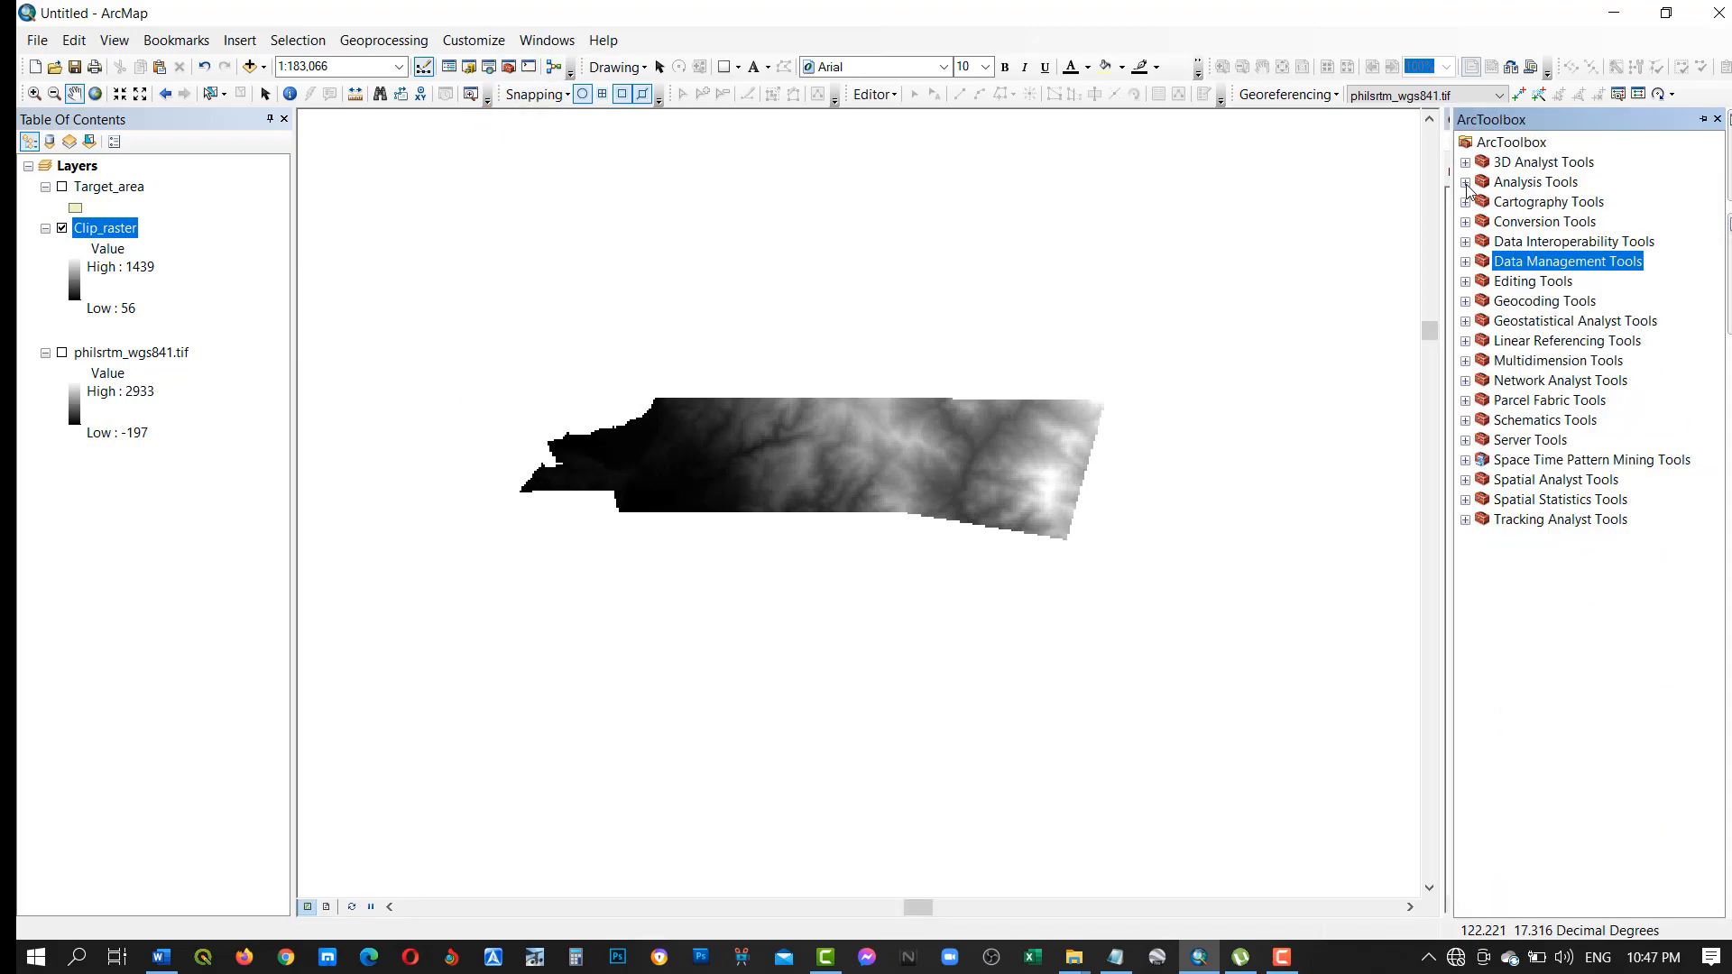
left_click(1465, 480)
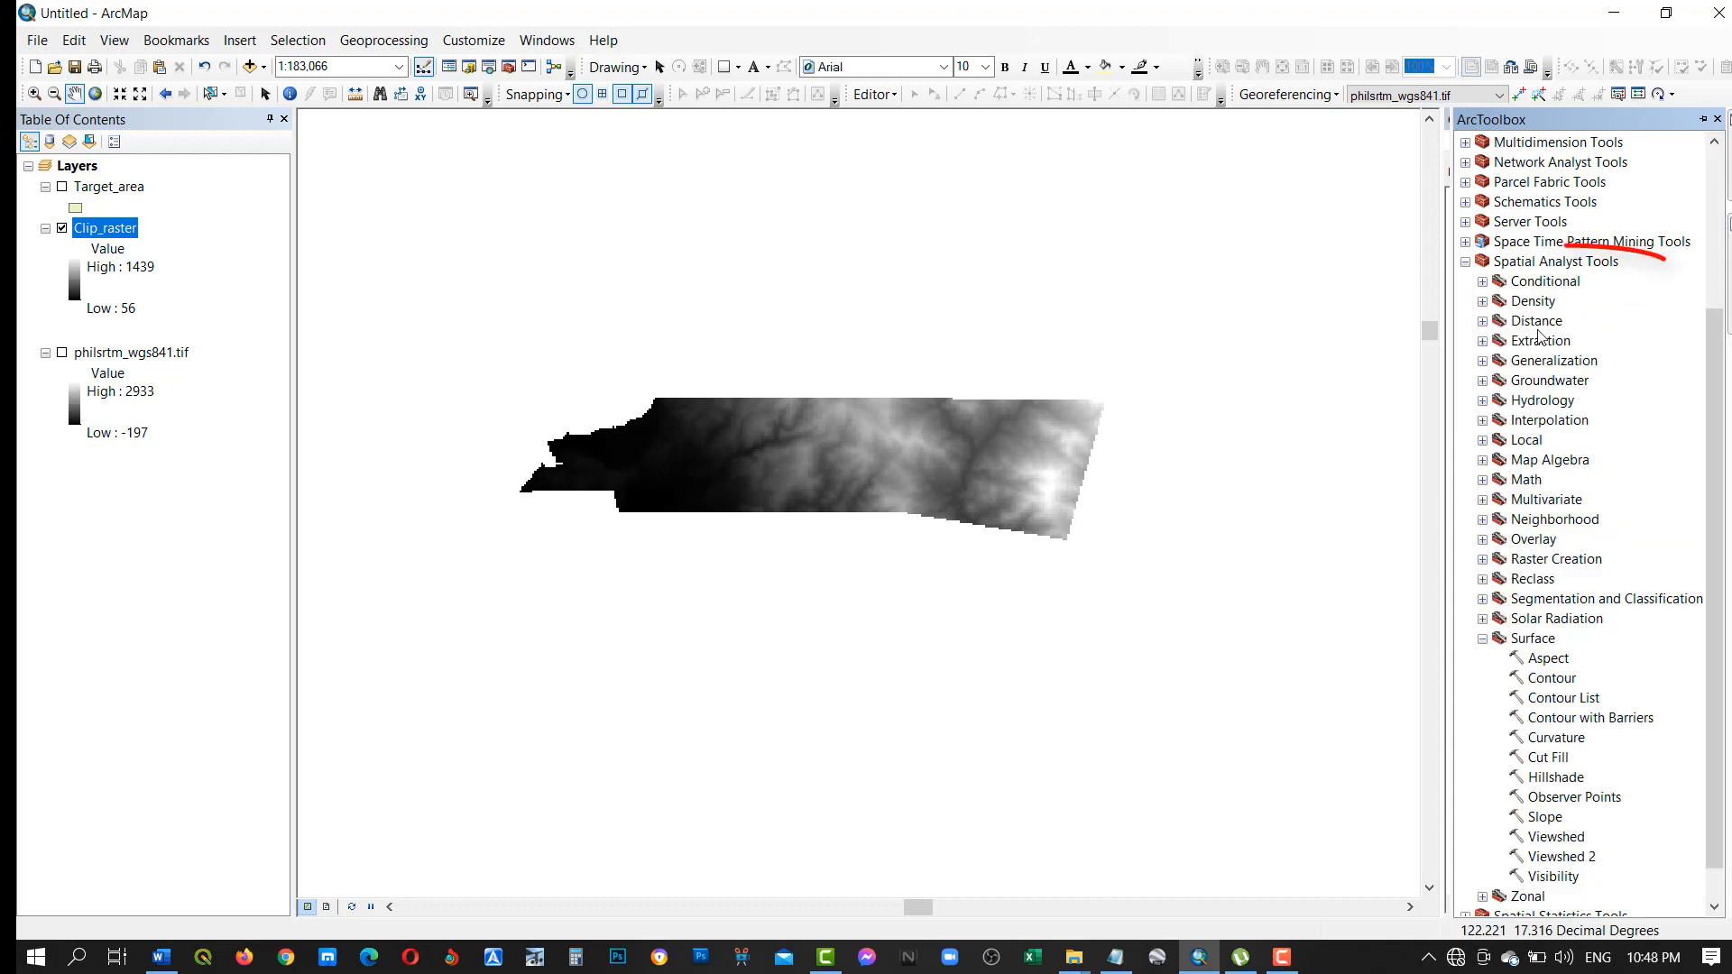
left_click(1482, 638)
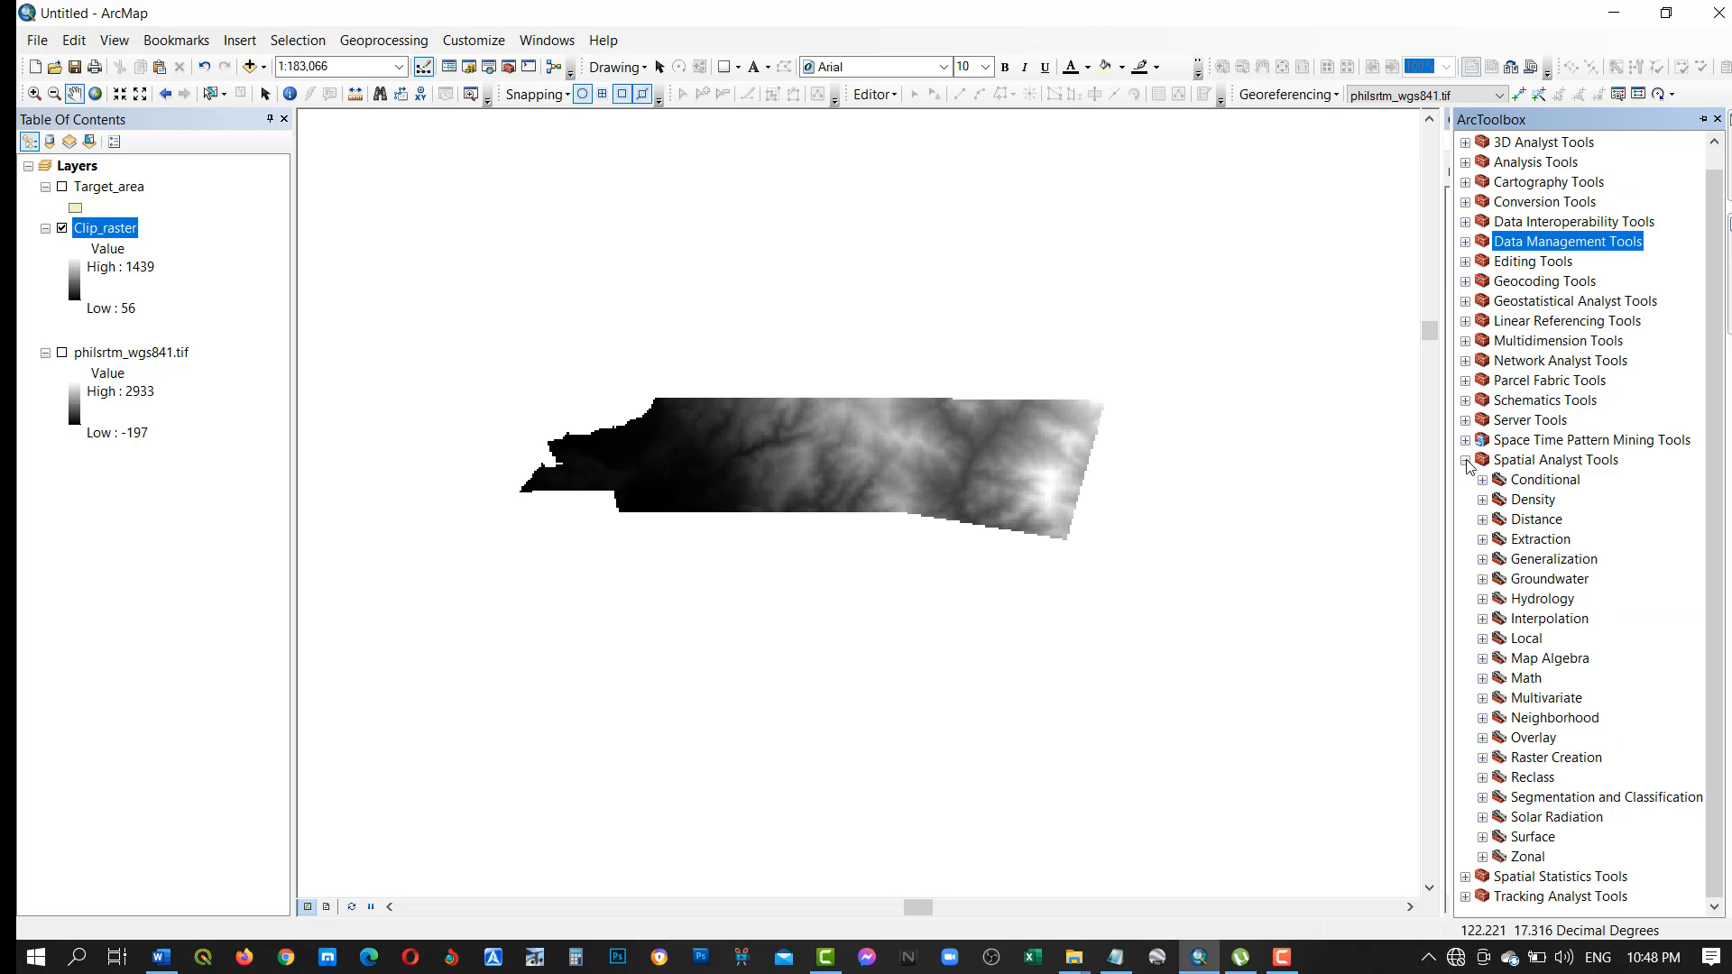
left_click(1465, 837)
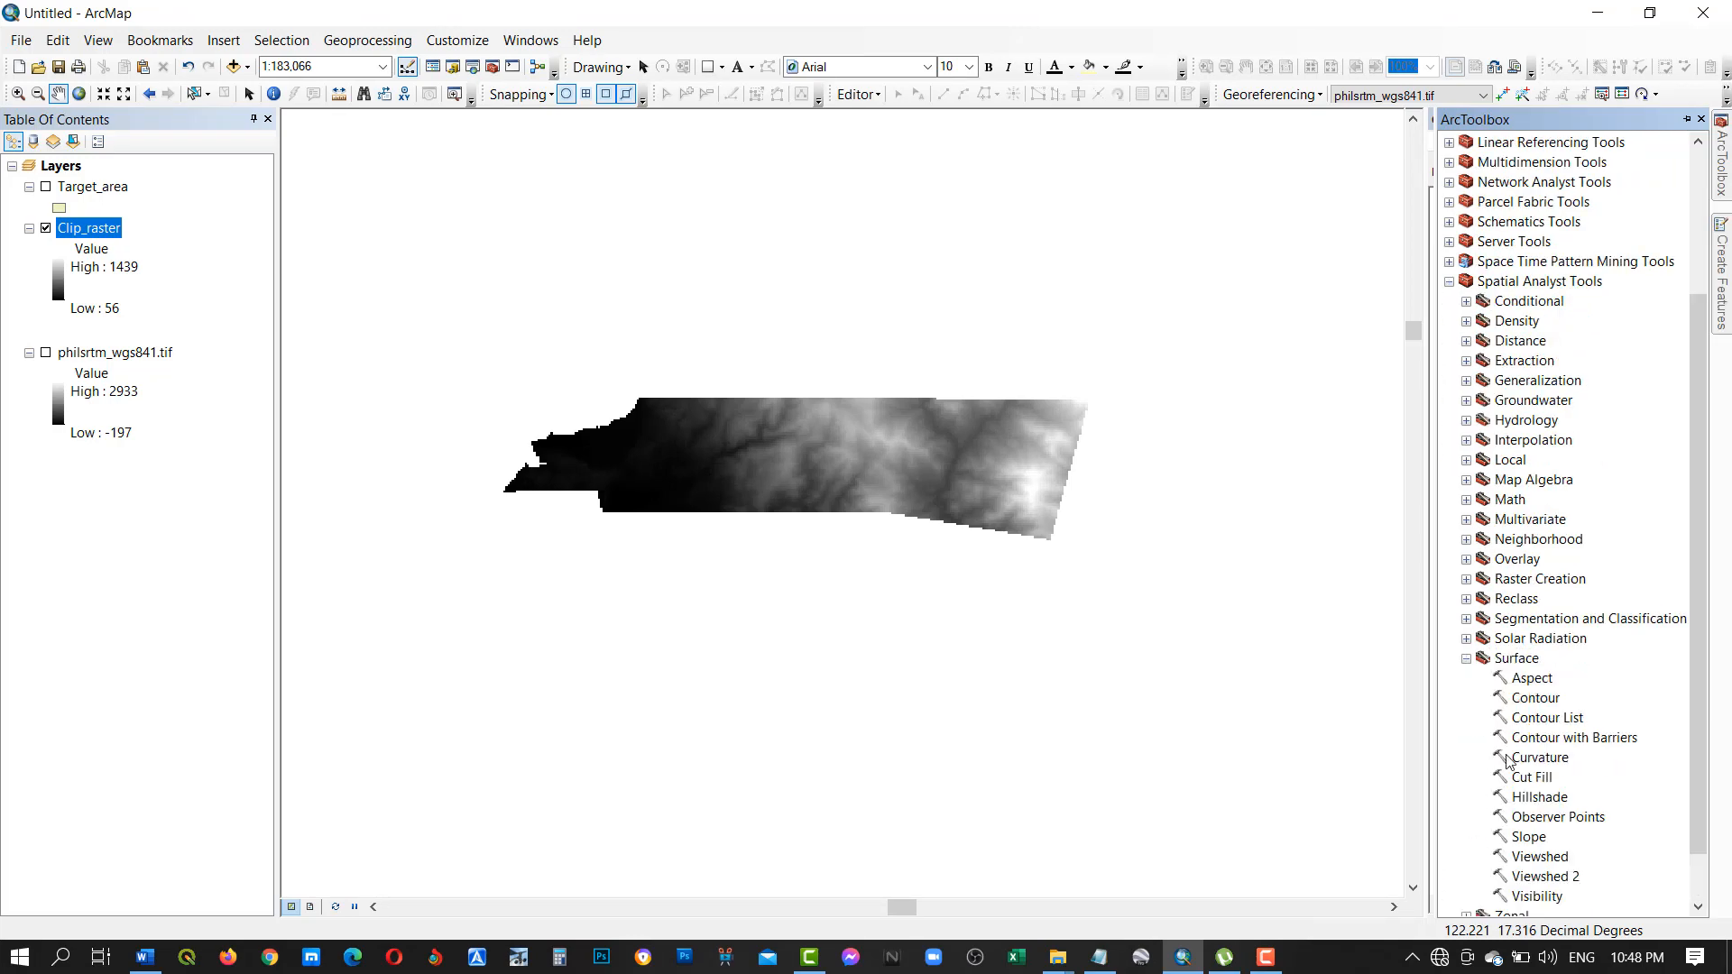
left_click(1544, 699)
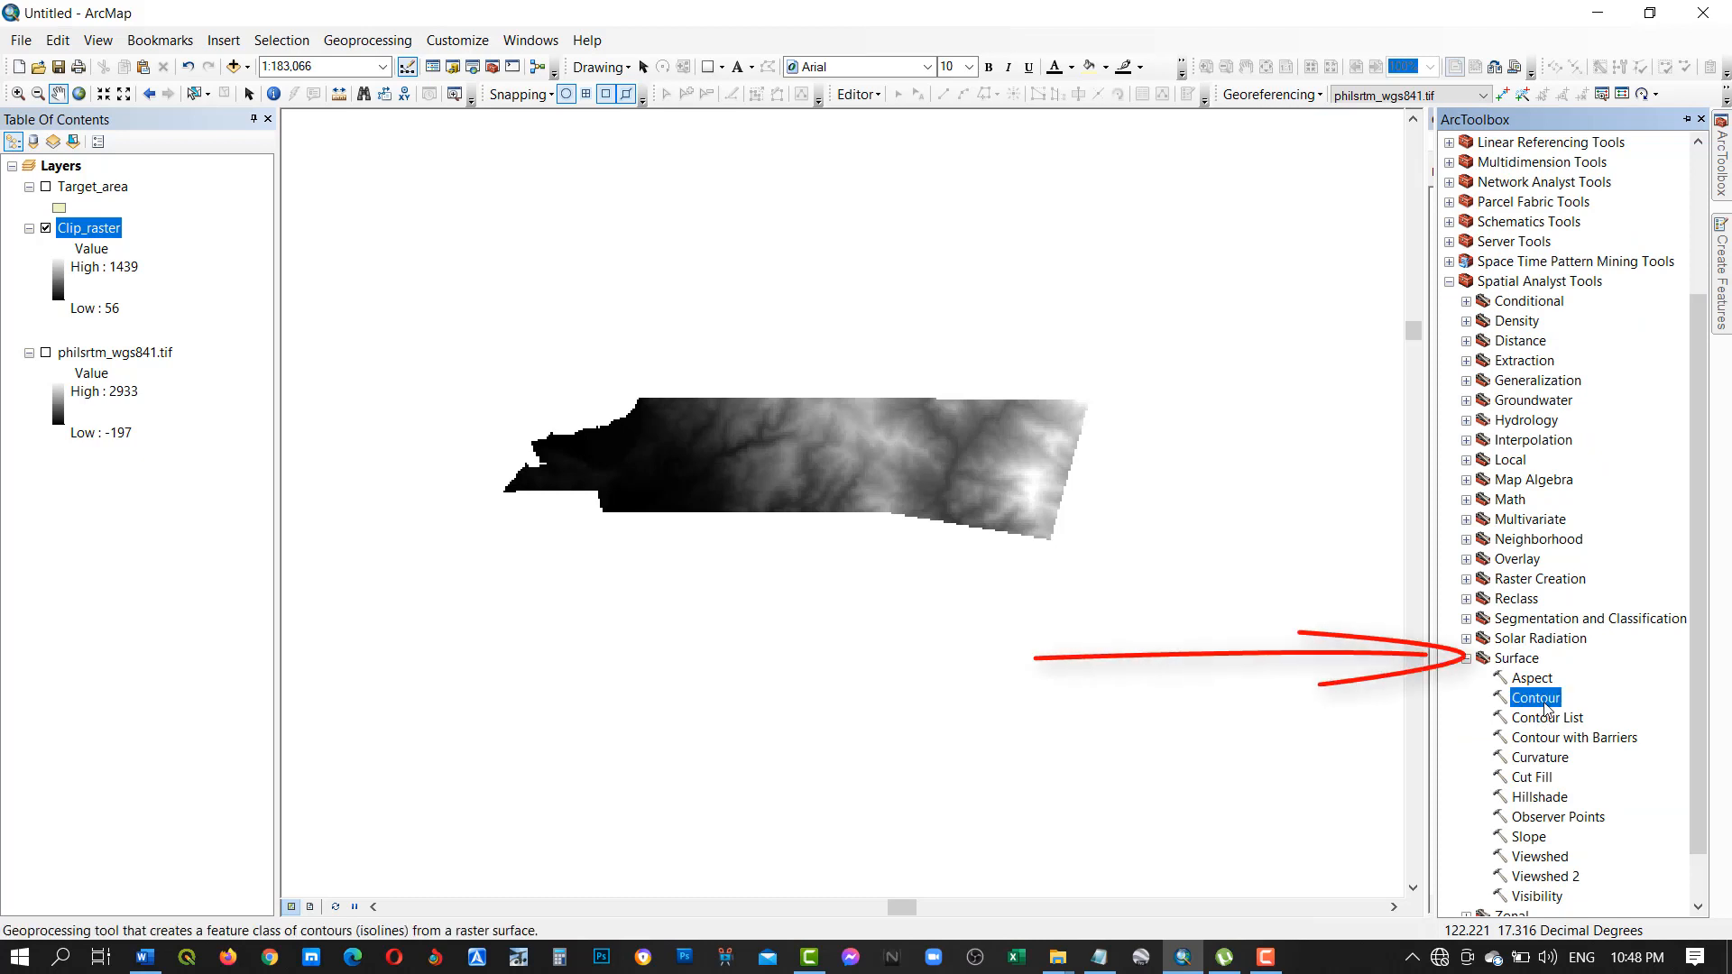
right_click(1544, 699)
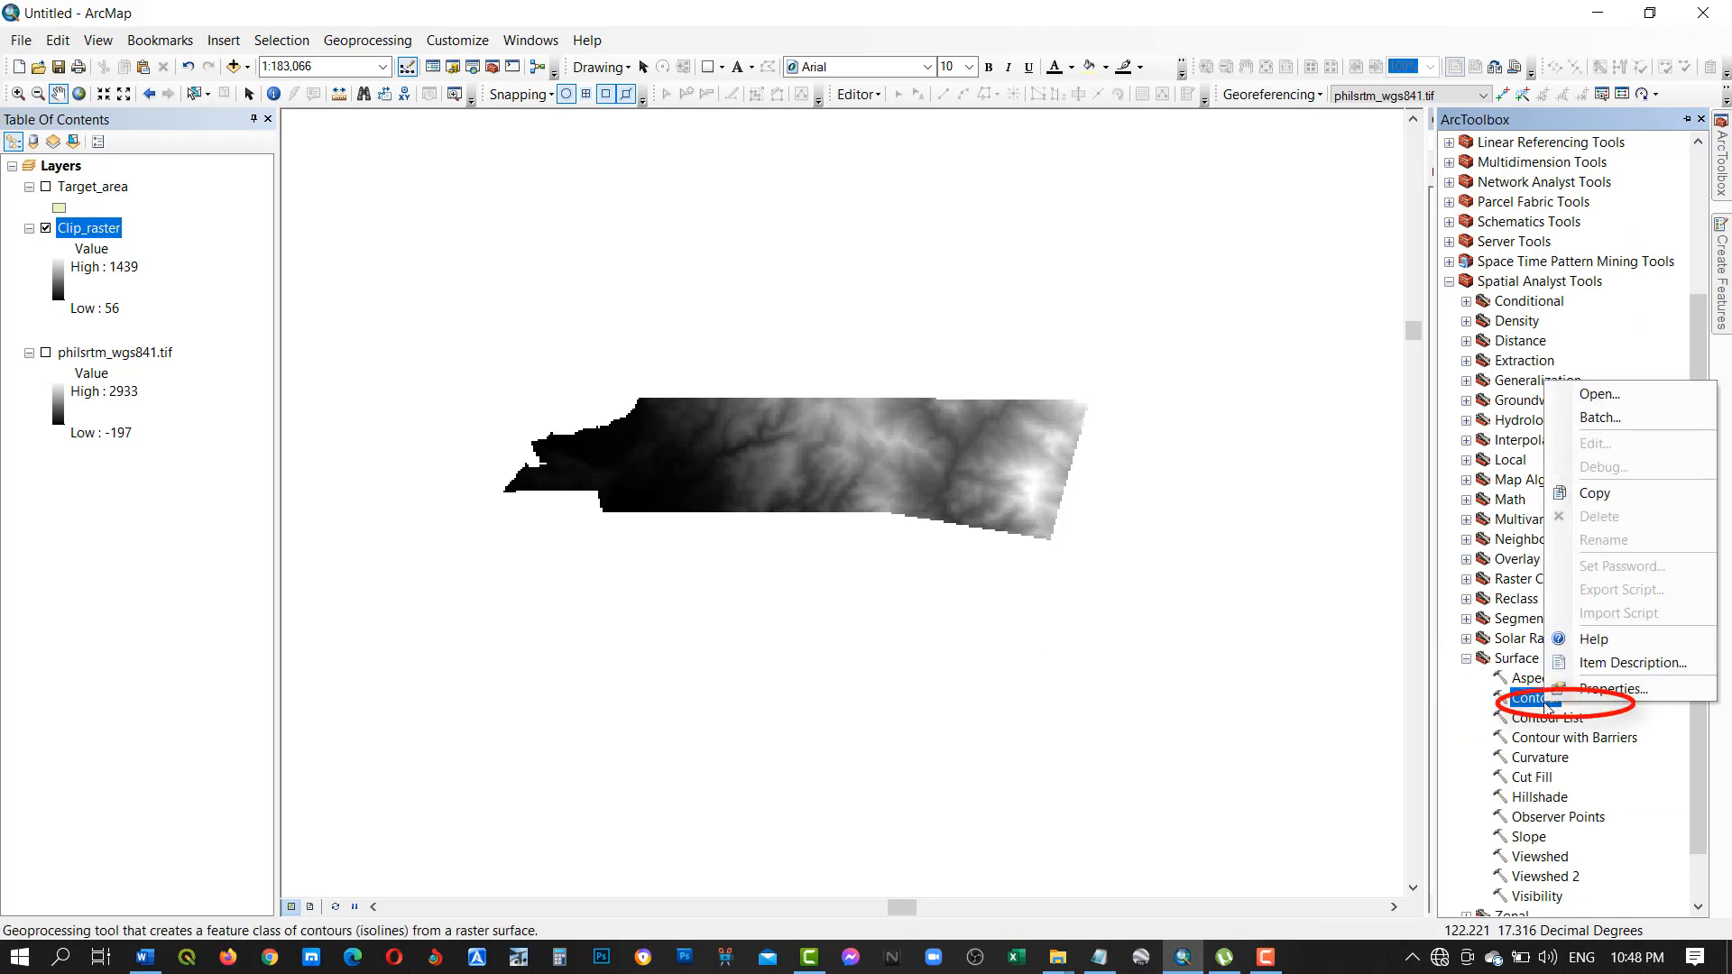
left_click(1599, 395)
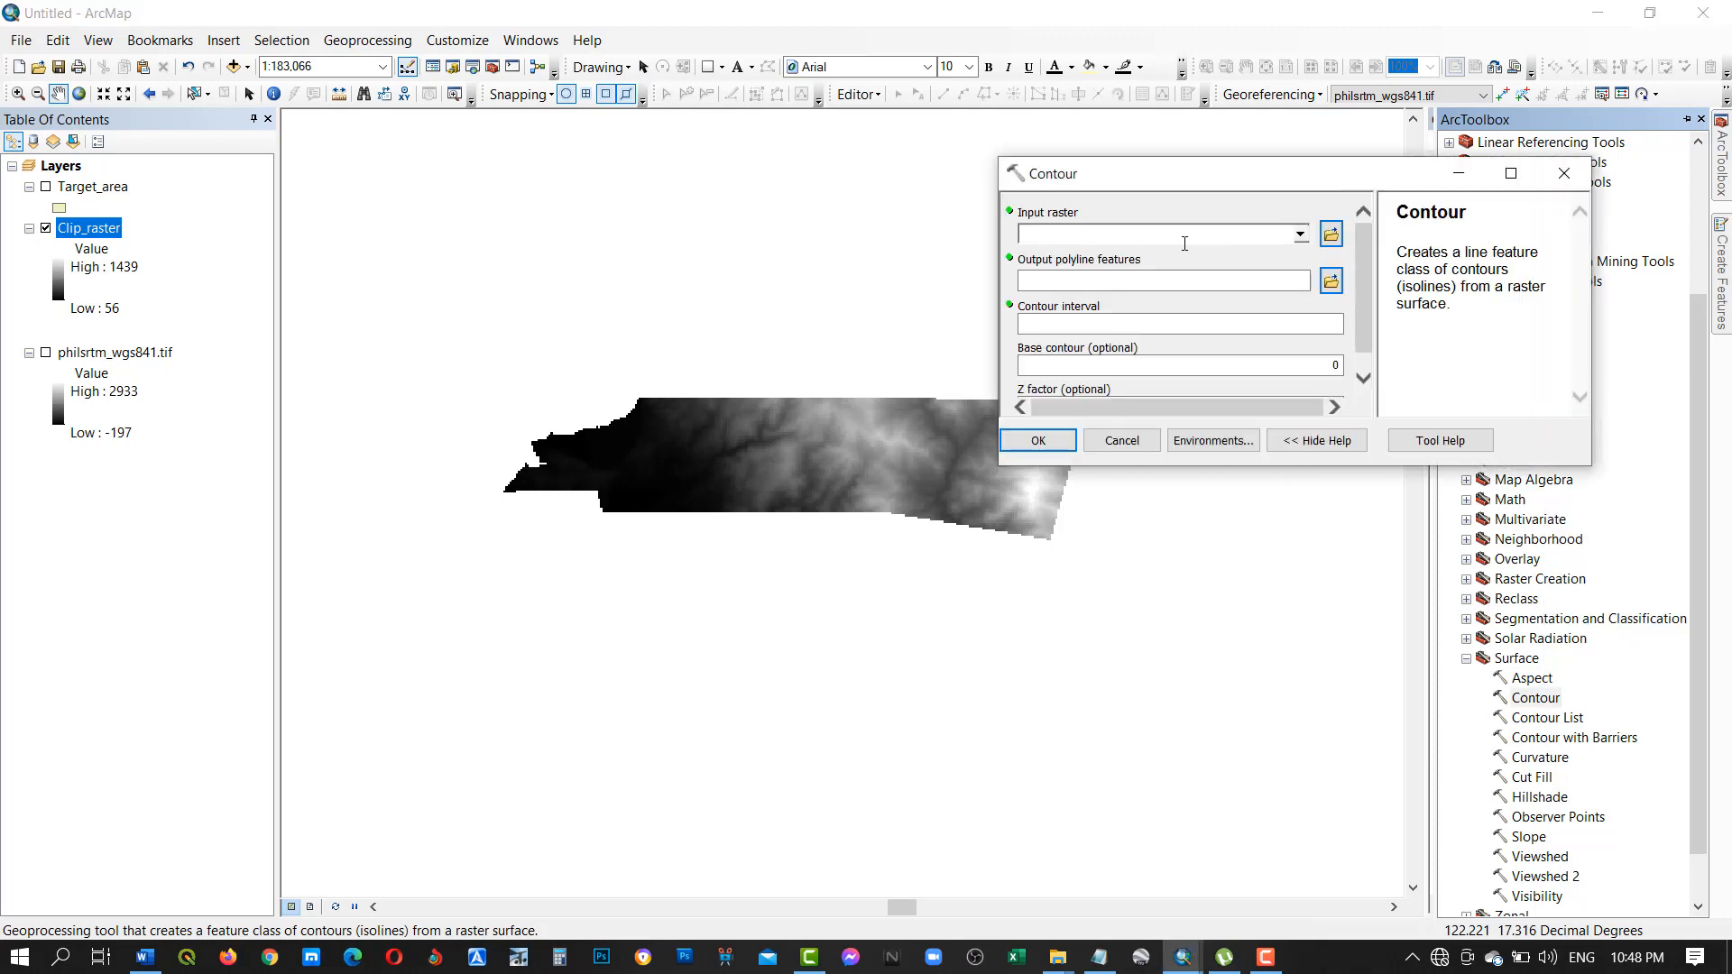
Set the Contour input raster to Clip_raster and save the output polyline features as Contour_line_10m in the Contour_line_data folder.
left_click(1300, 237)
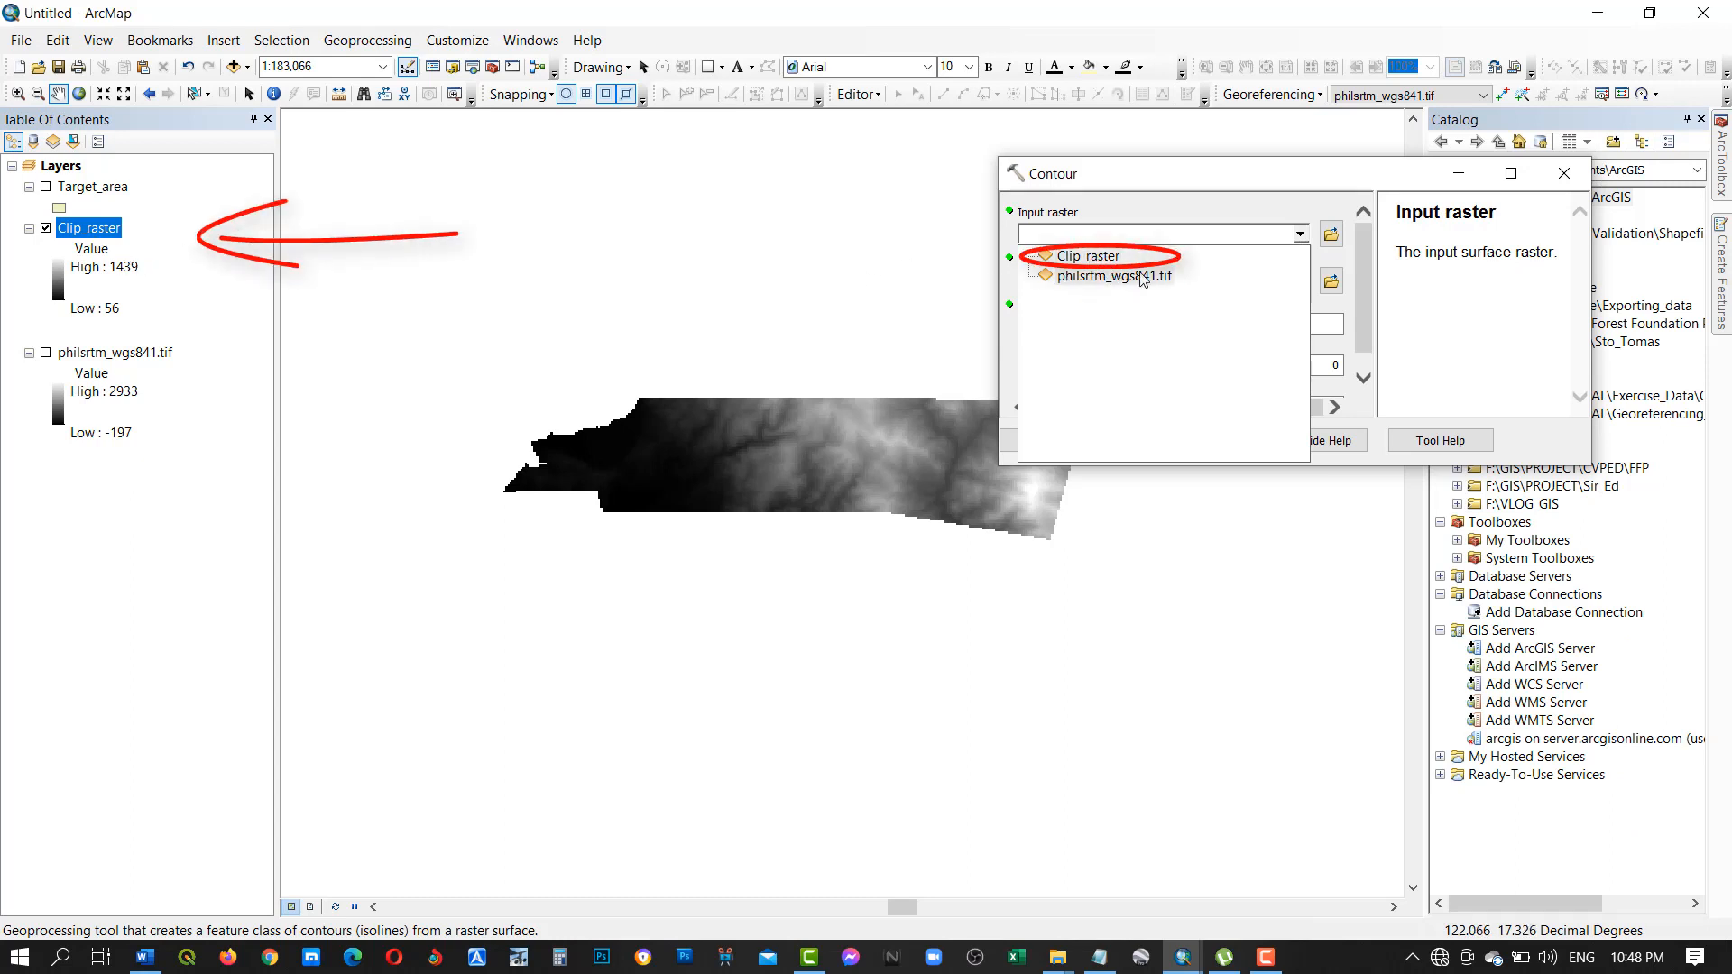
left_click(1079, 255)
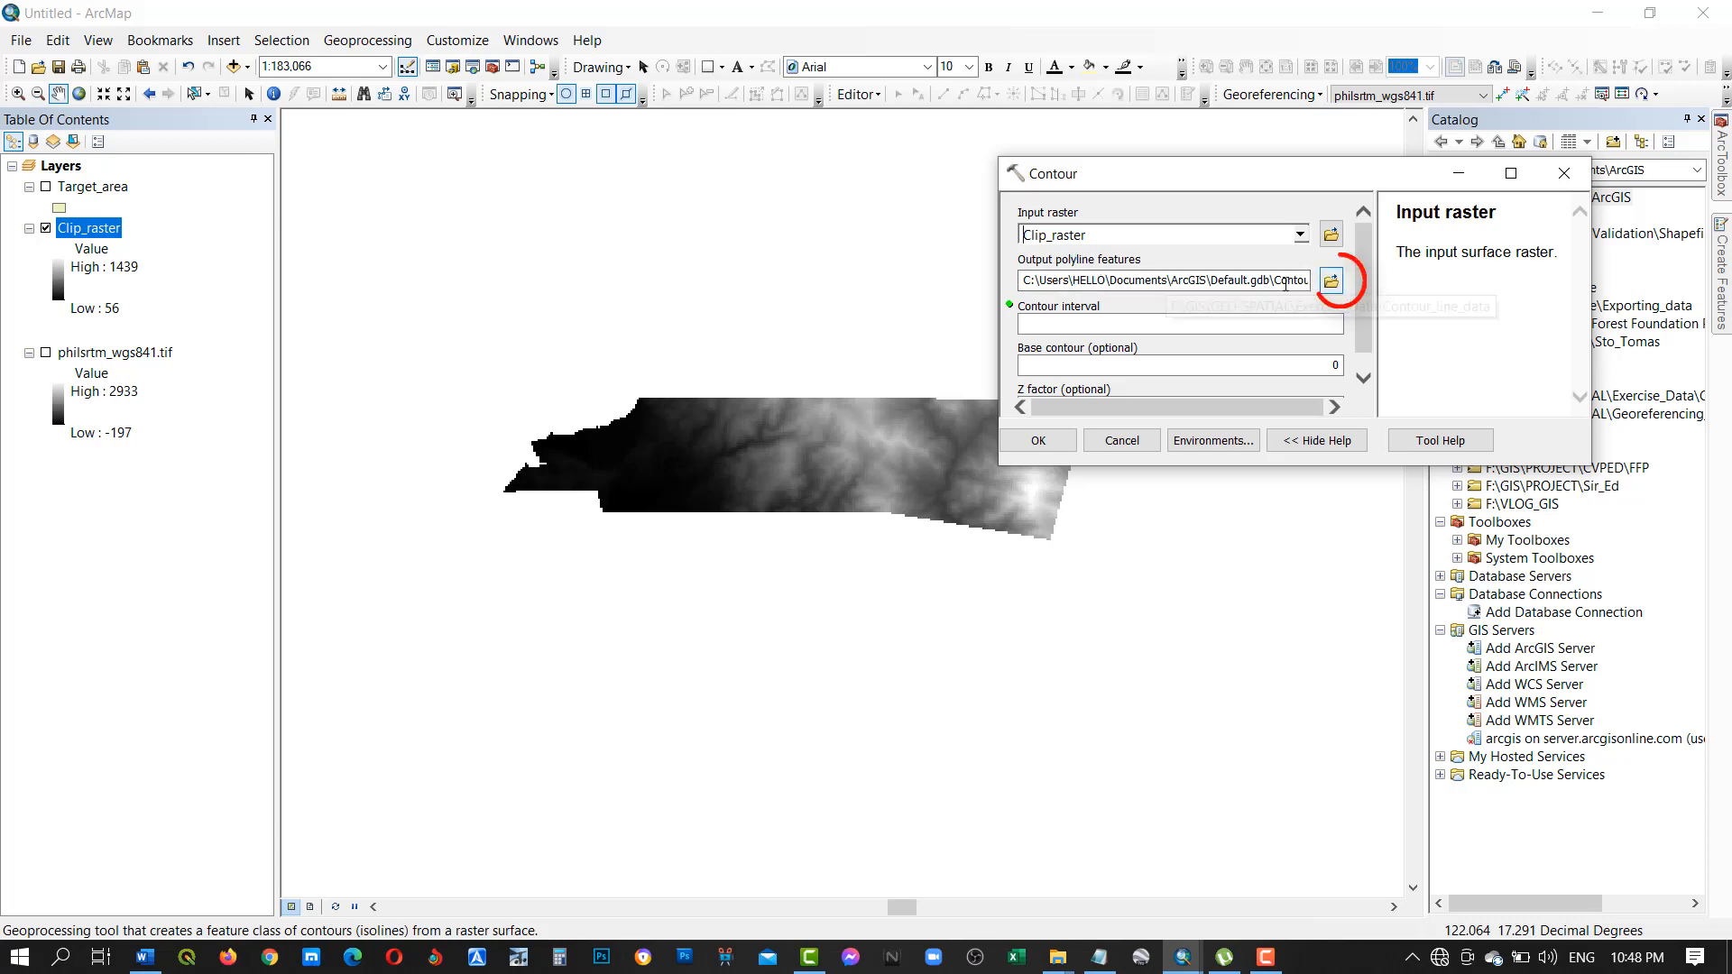
left_click_drag(1282, 280, 1122, 285)
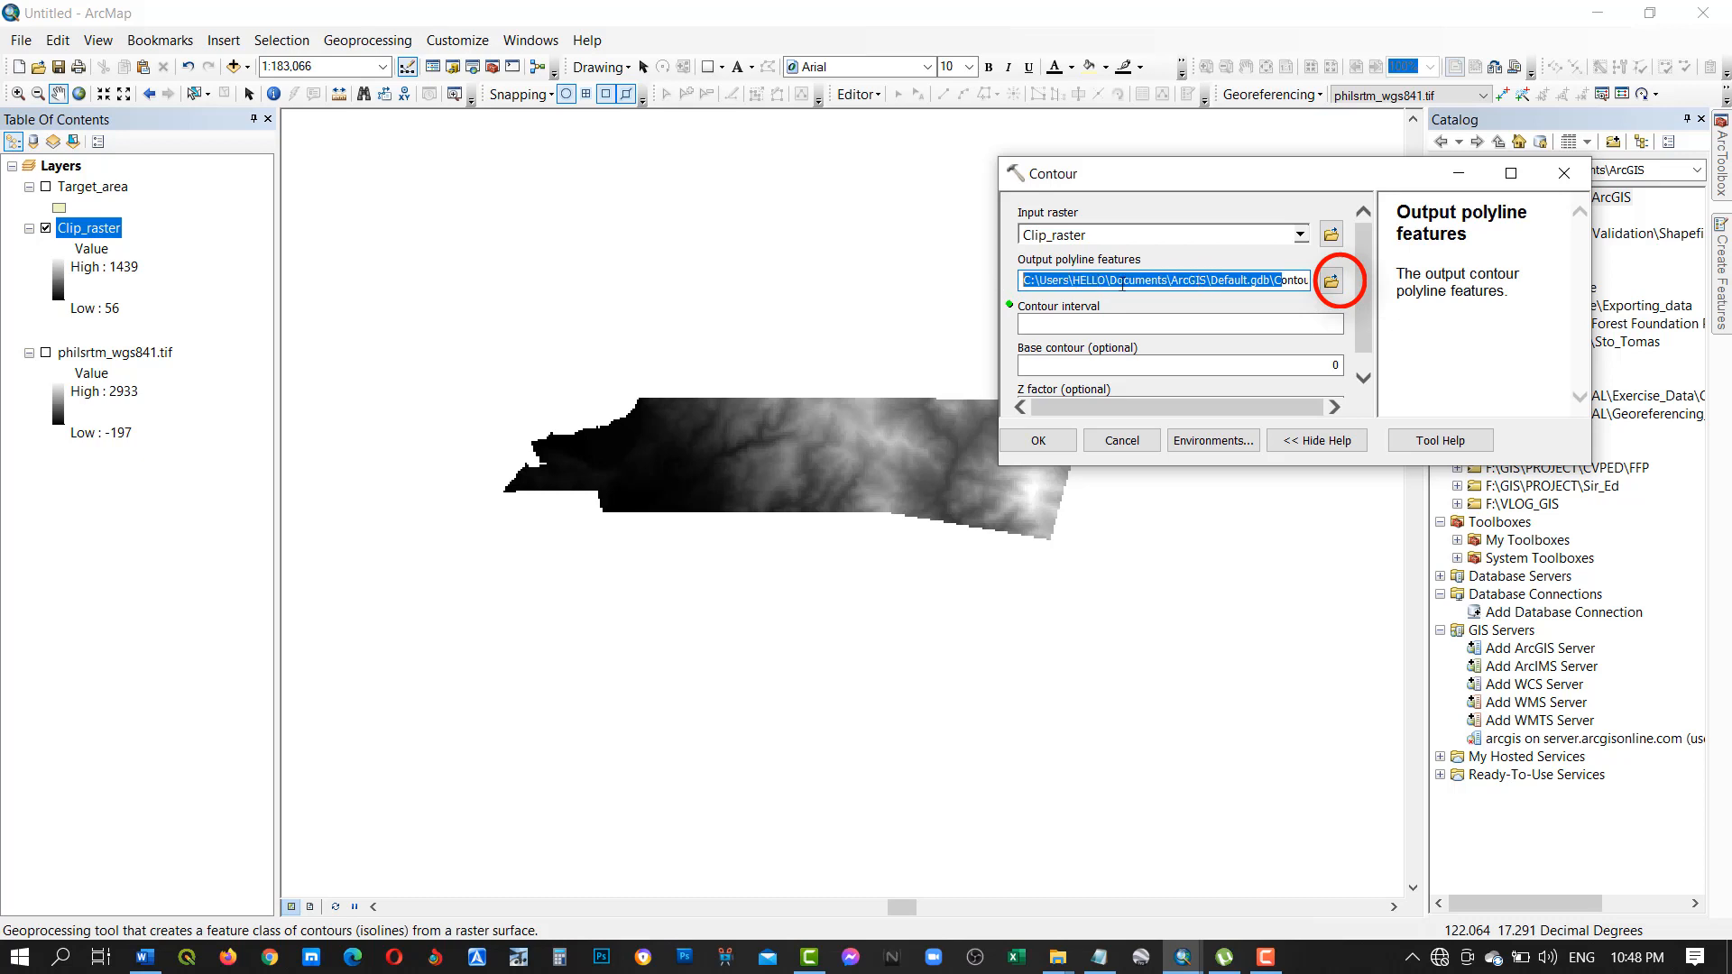
left_click(1339, 283)
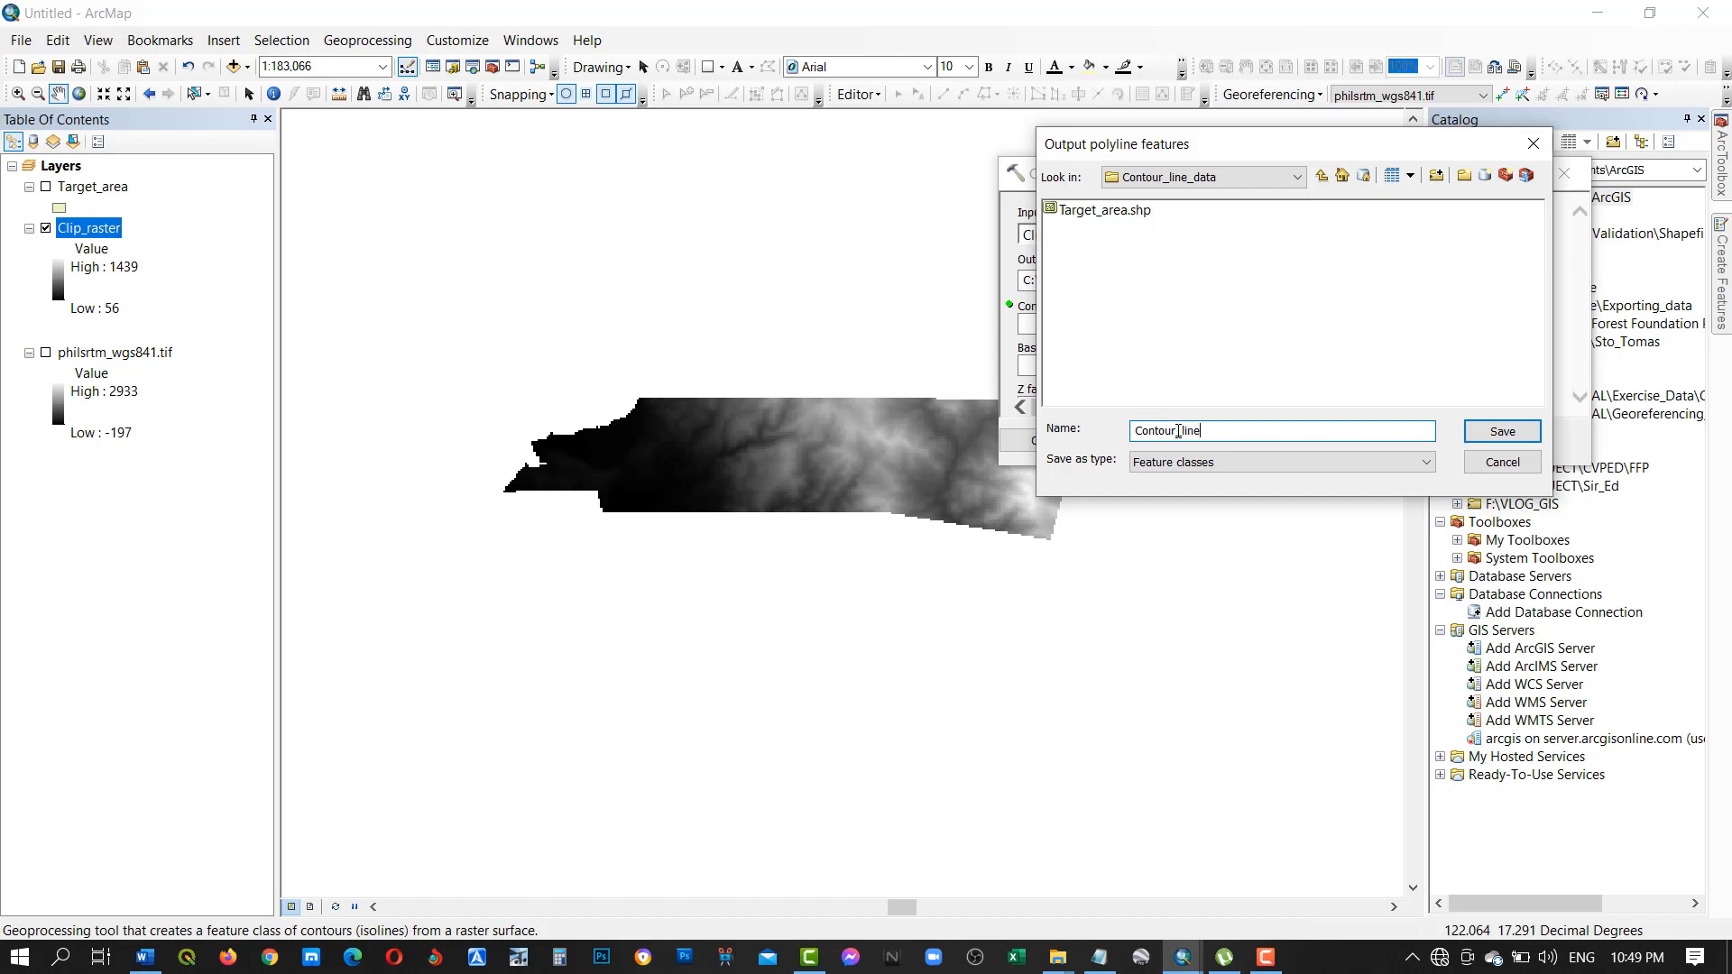
type("_10m")
left_click(1514, 439)
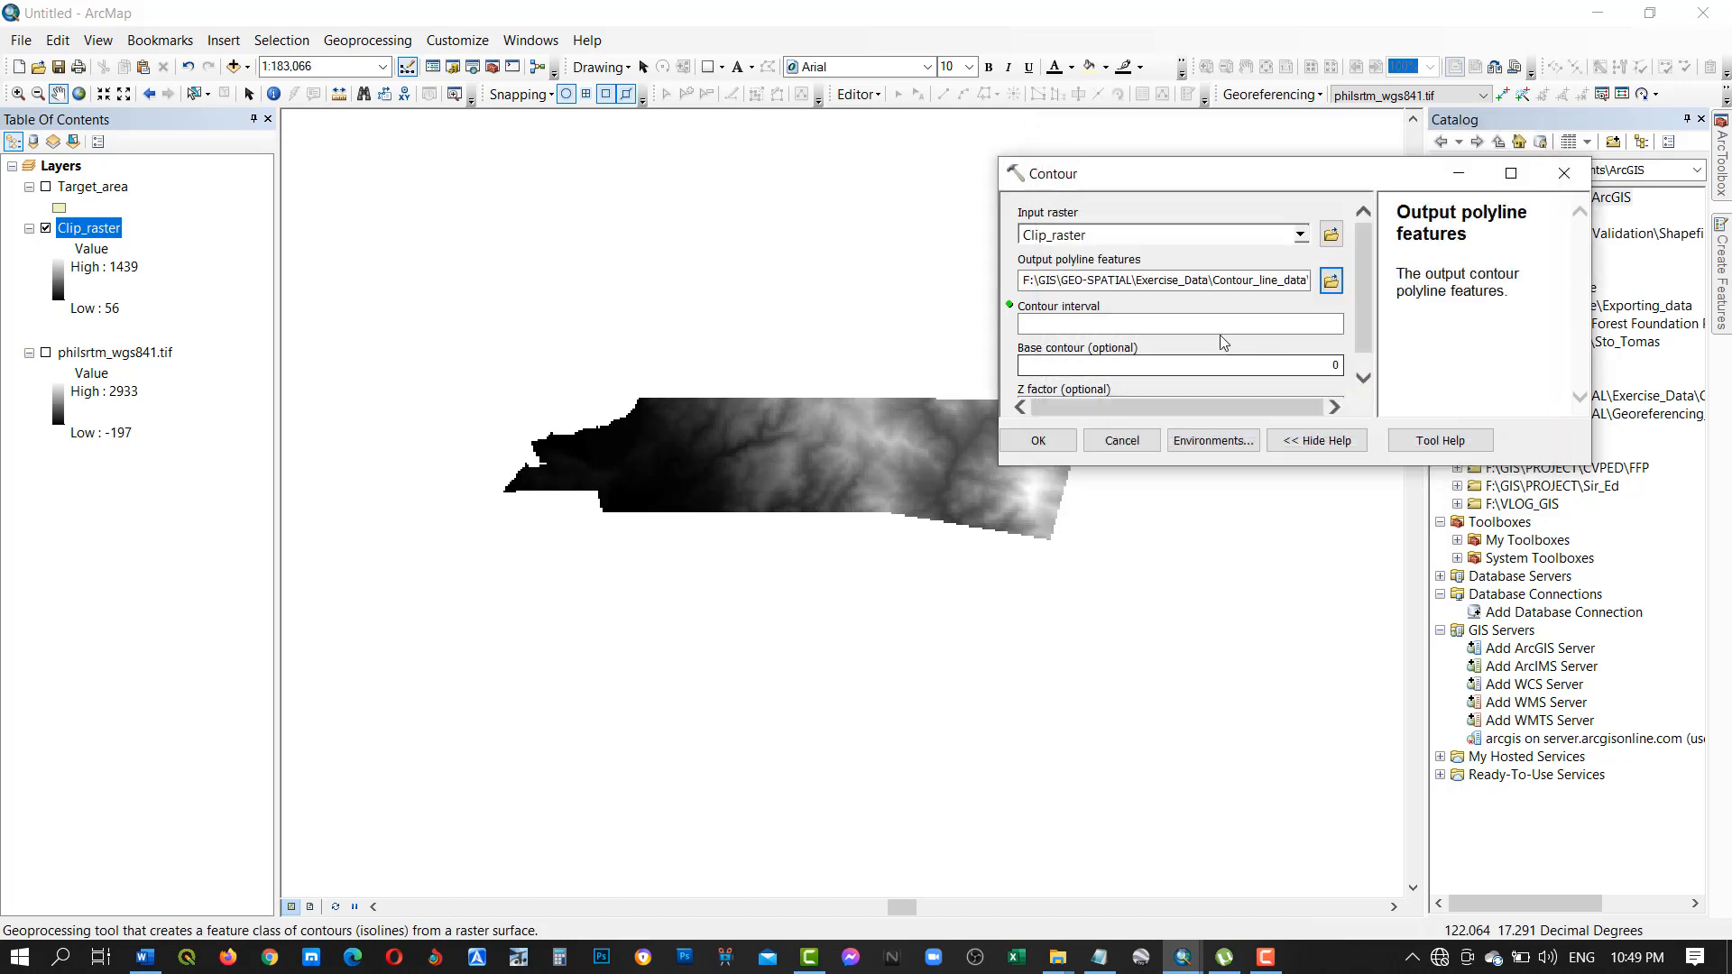
Set the contour interval to 10 and run the Contour tool.
scroll(1368, 302, "down", 1)
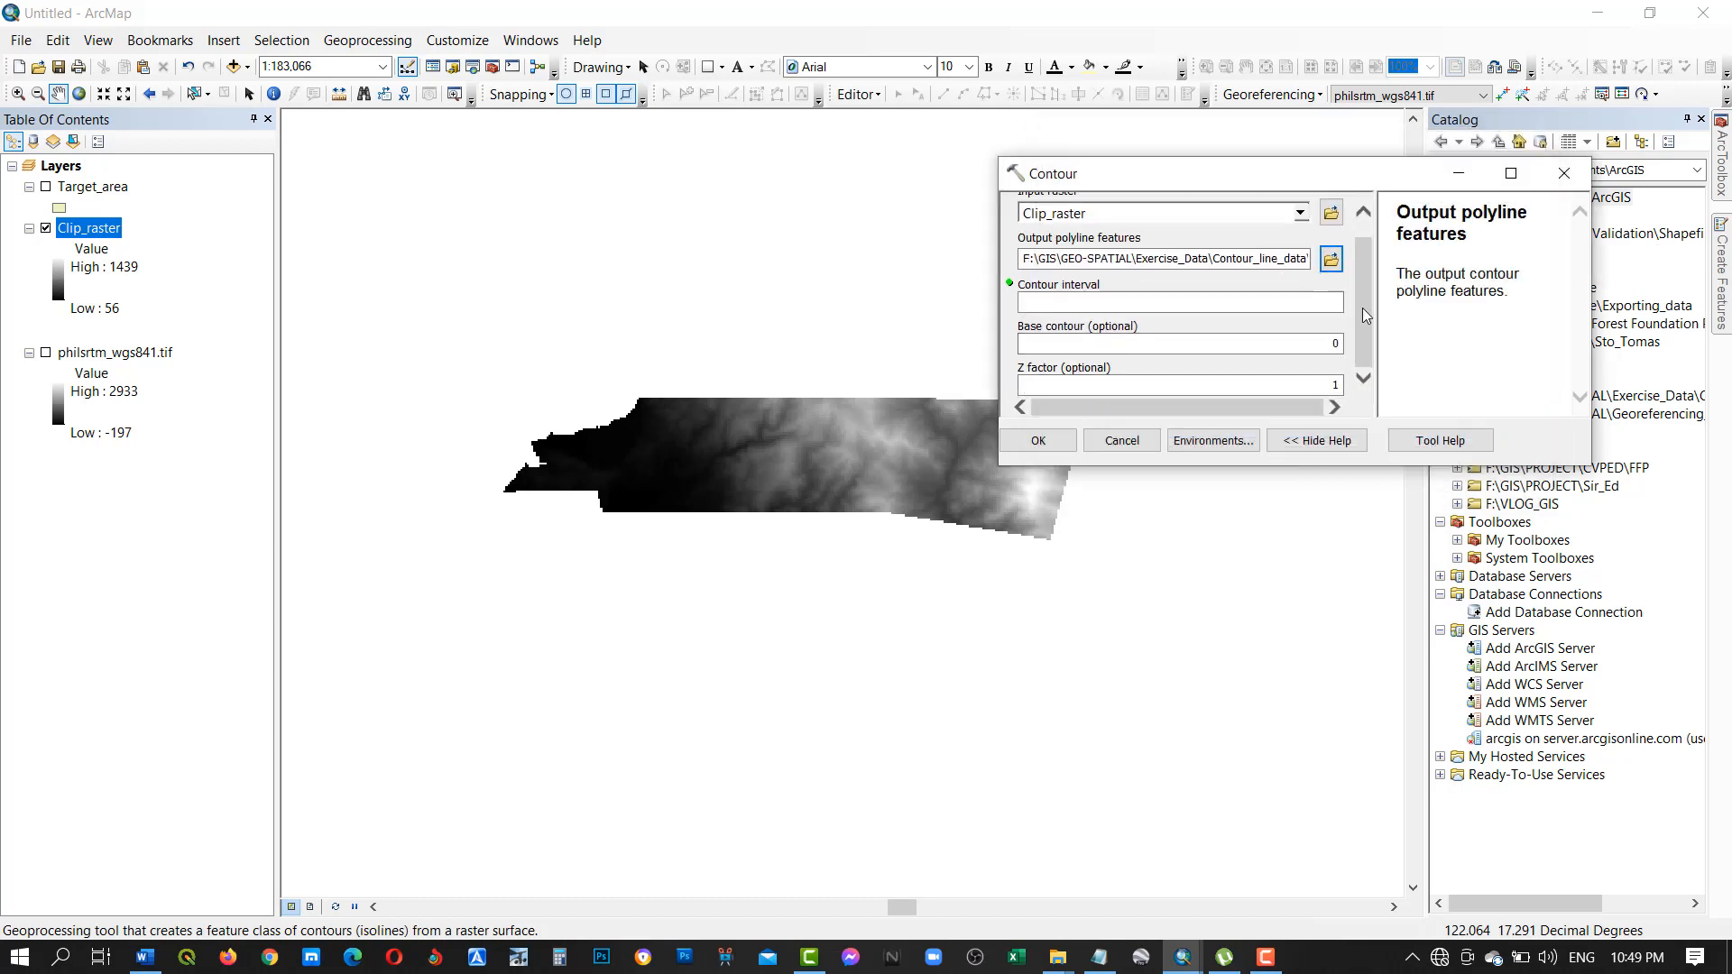
left_click(1202, 305)
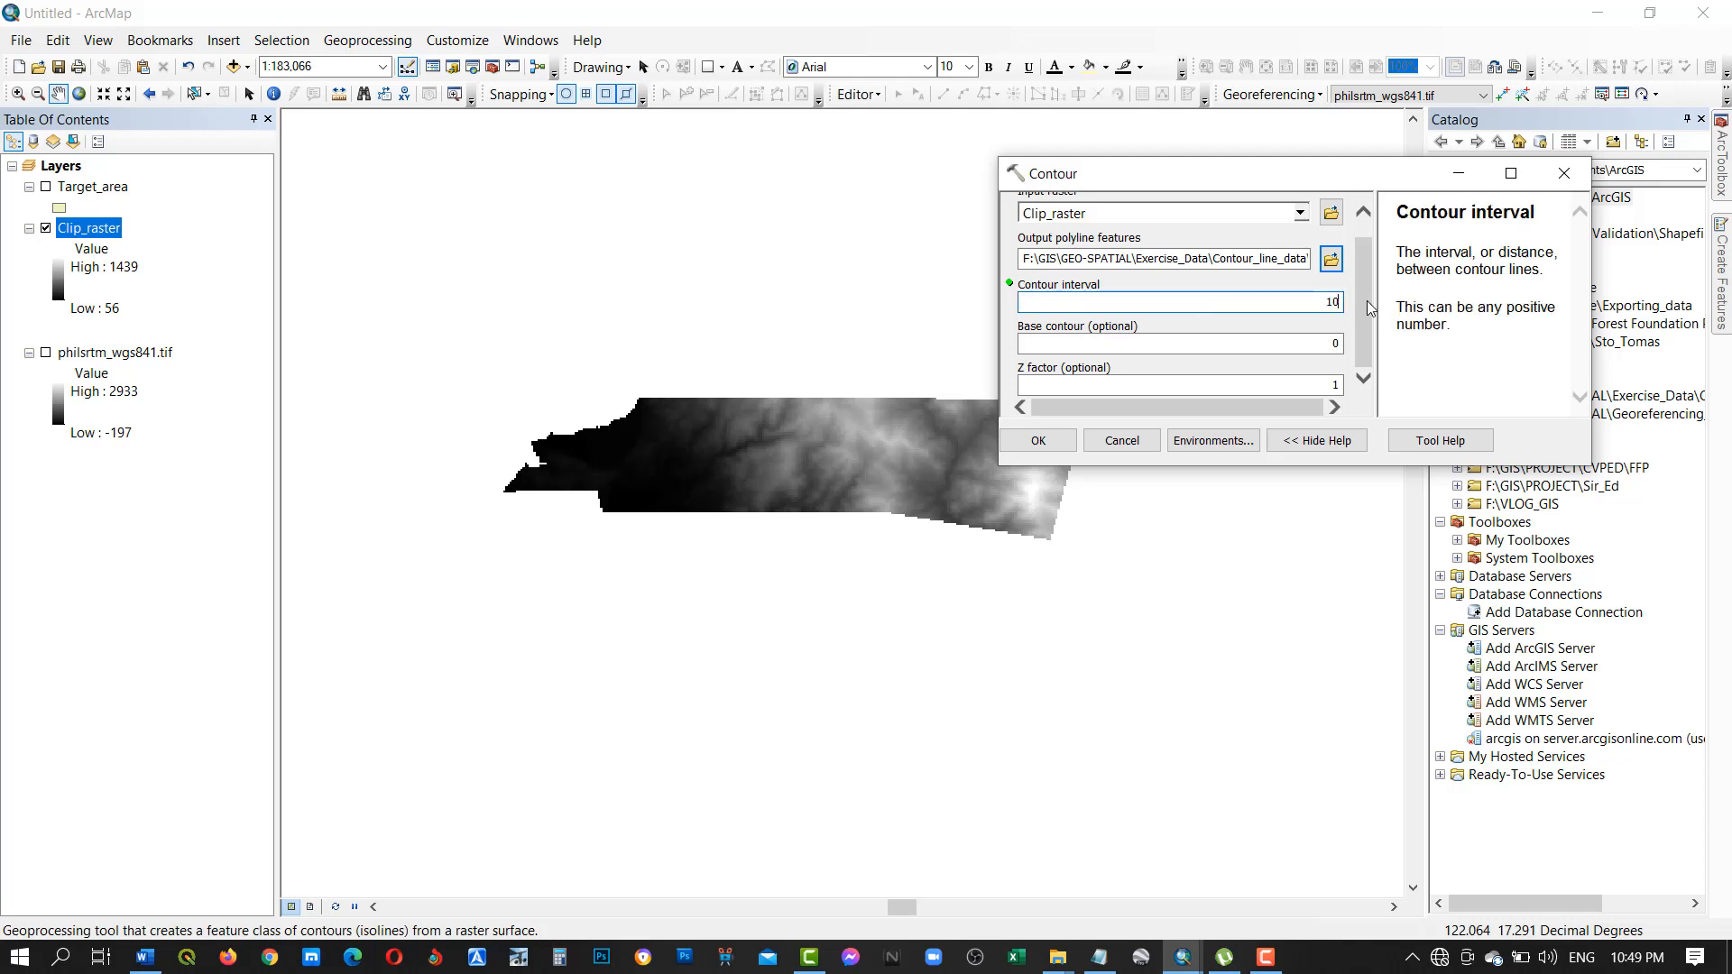
left_click(1038, 441)
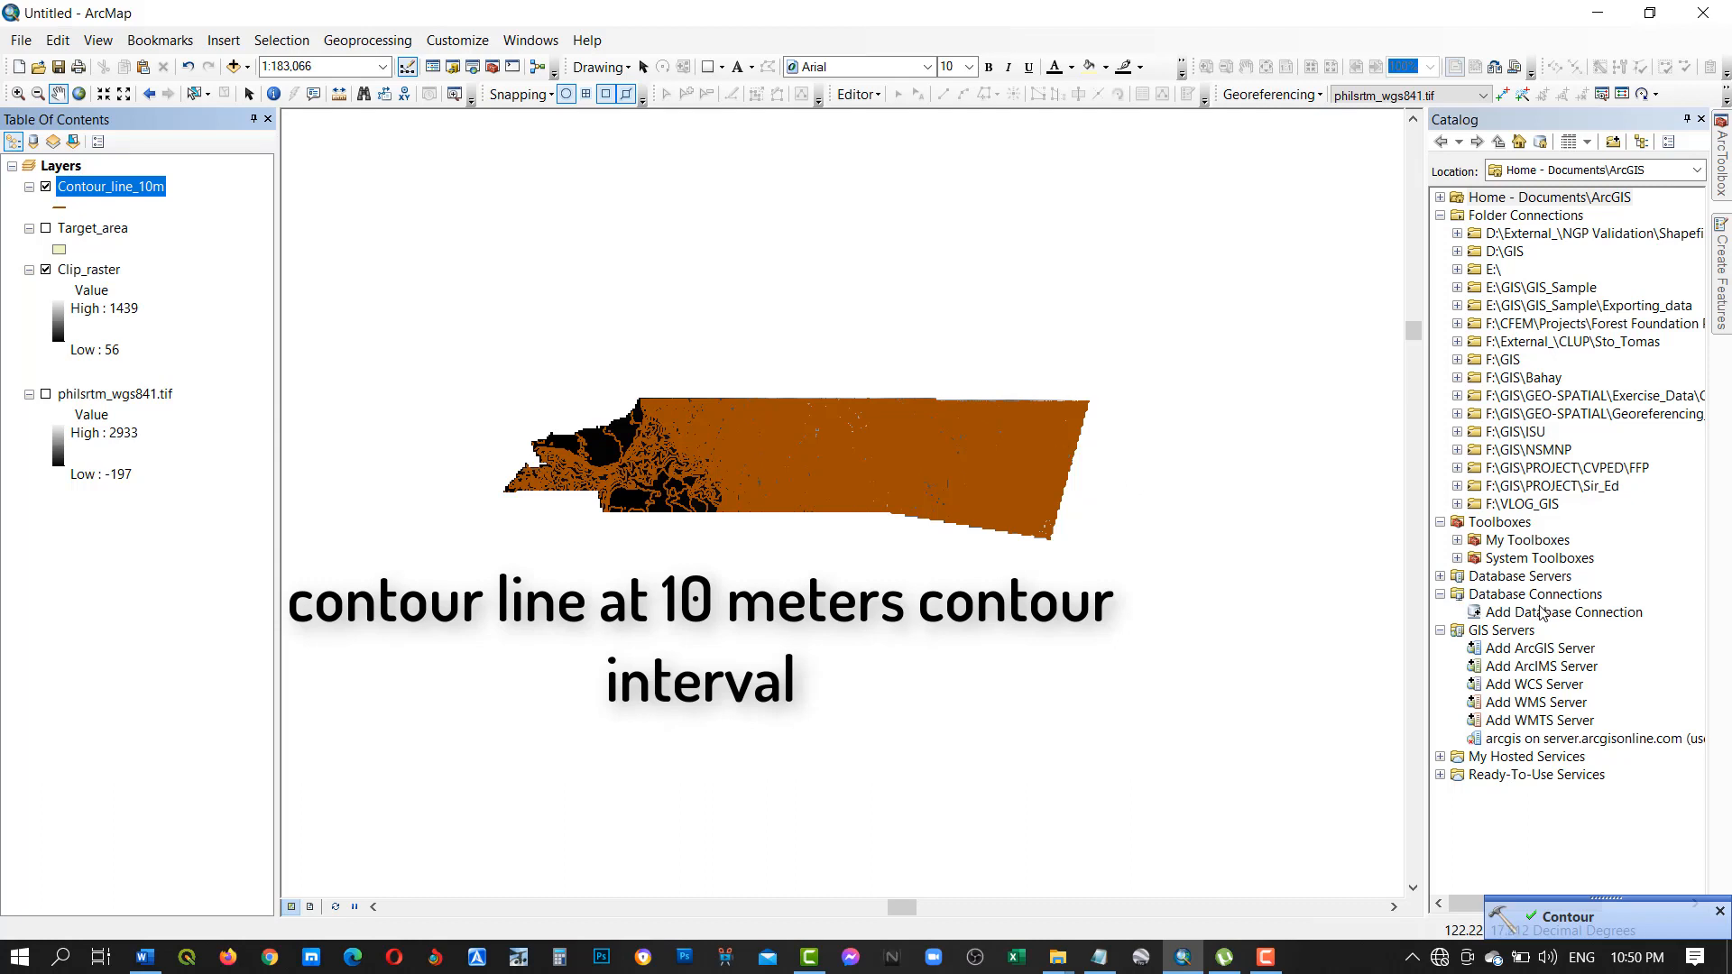
Open the Contour_line_10m attribute table and sort its records by the CONTOUR field in ascending order.
left_click_drag(867, 464, 854, 506)
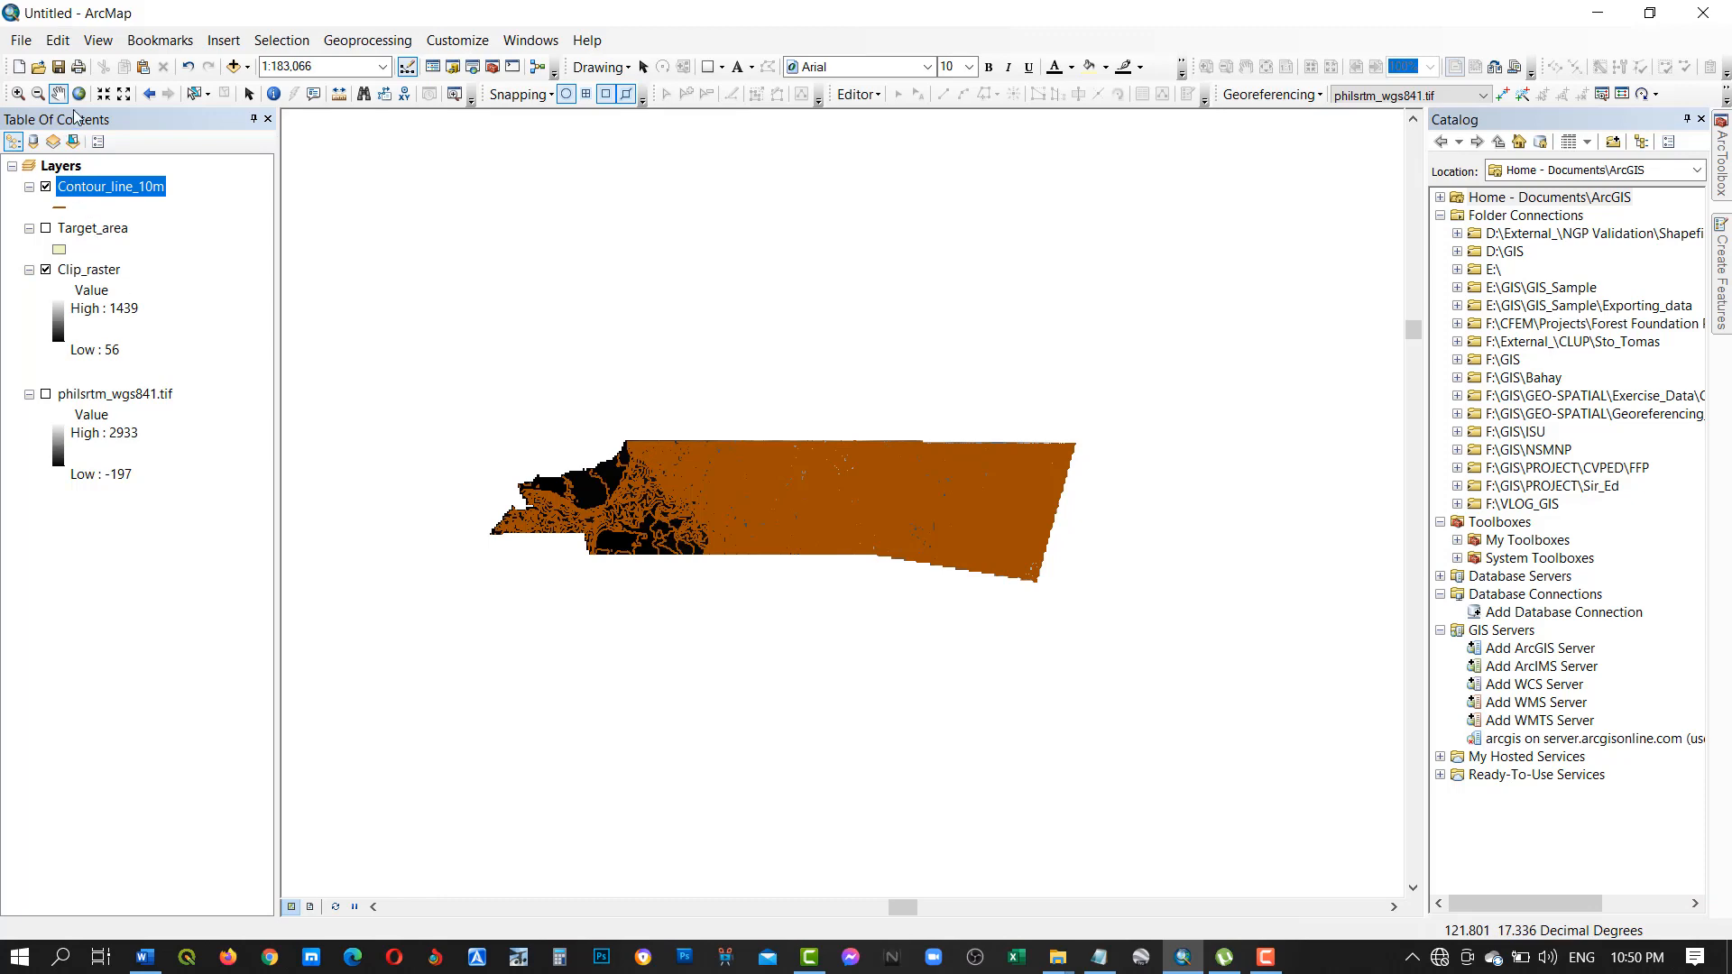
left_click(18, 95)
left_click_drag(523, 422, 1046, 598)
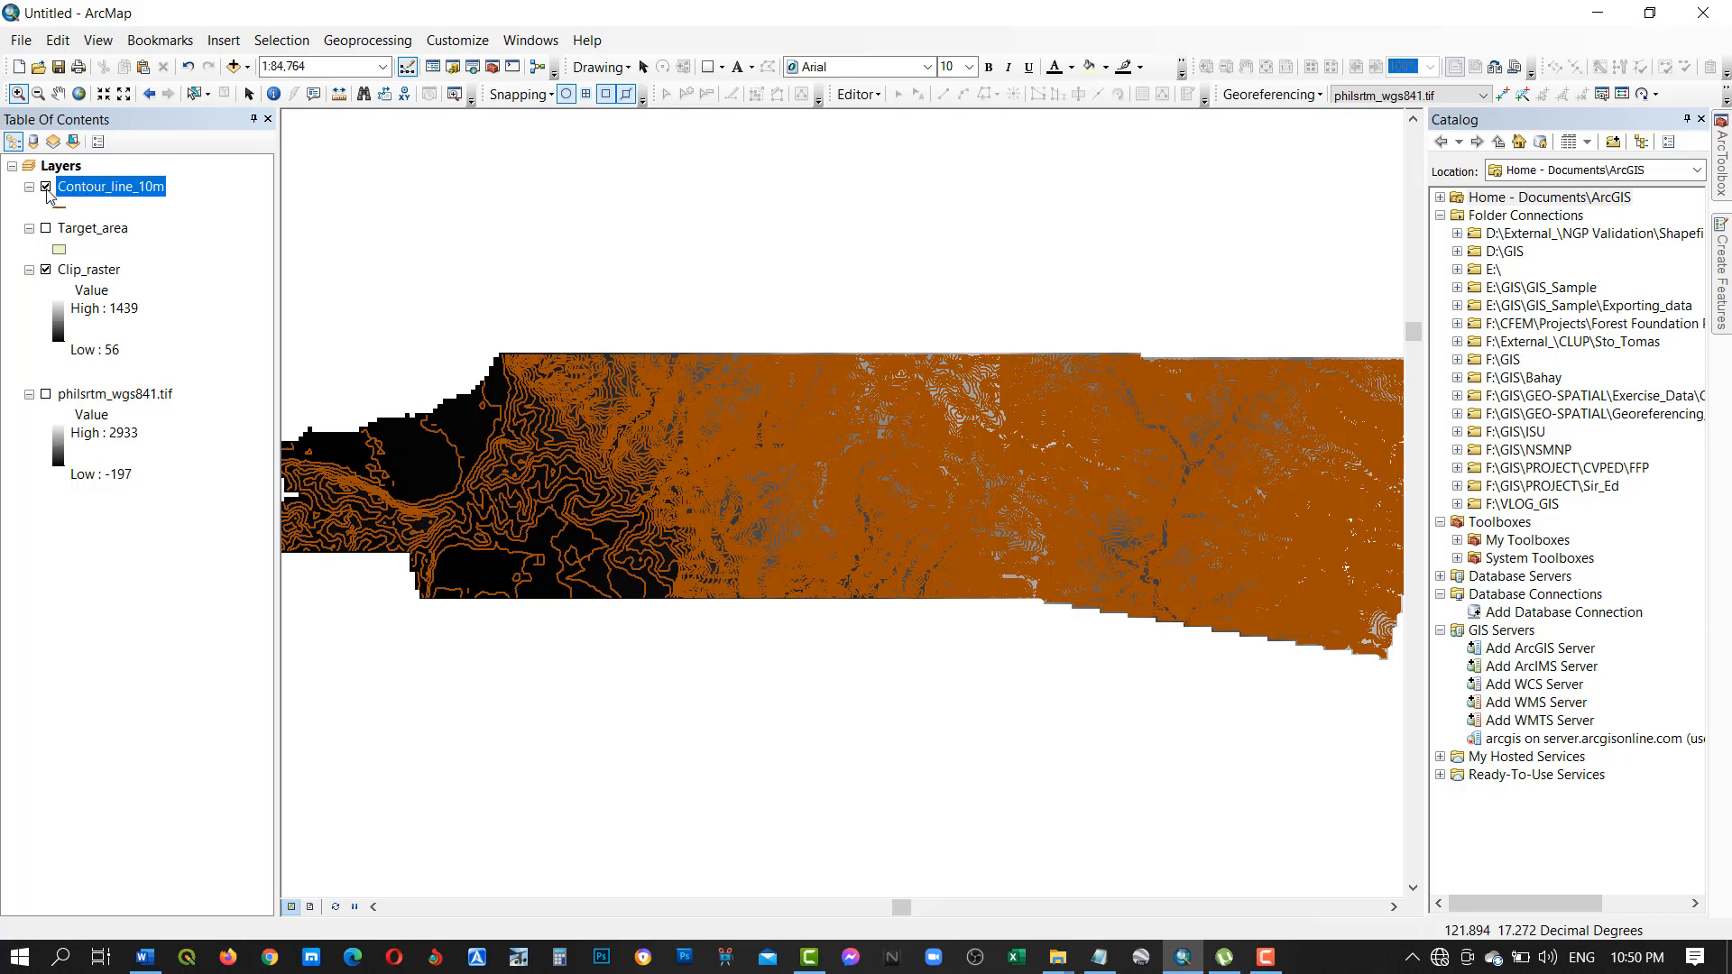
right_click(99, 189)
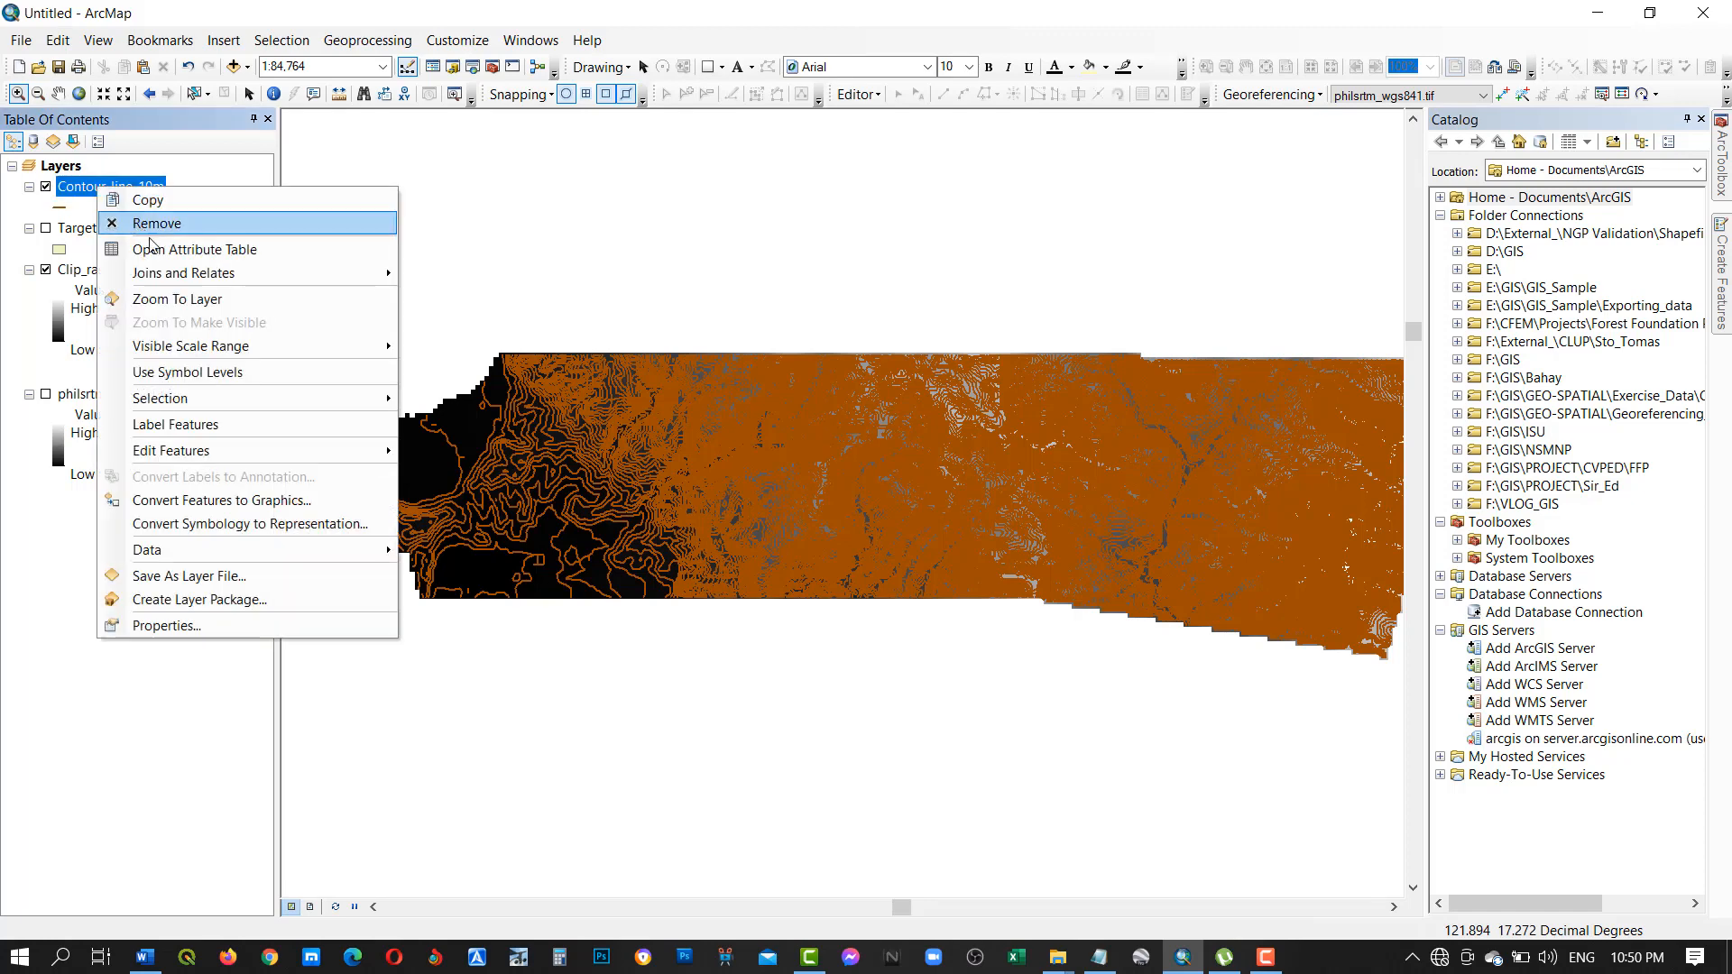
left_click(193, 249)
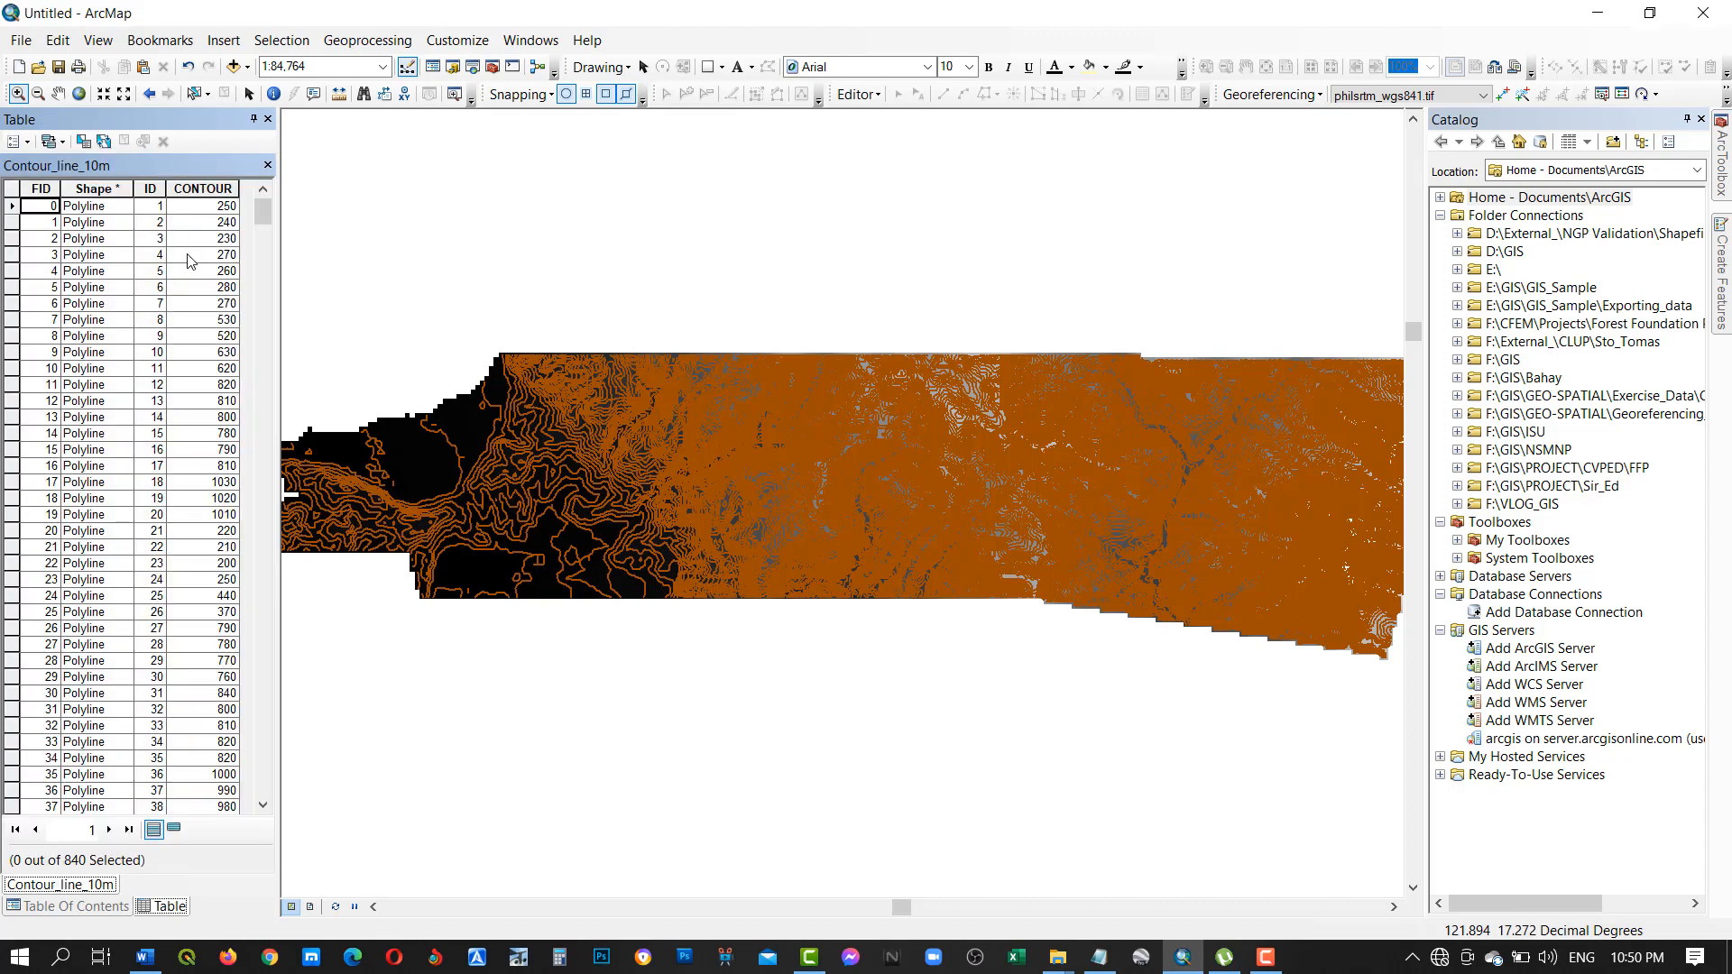
left_click(203, 187)
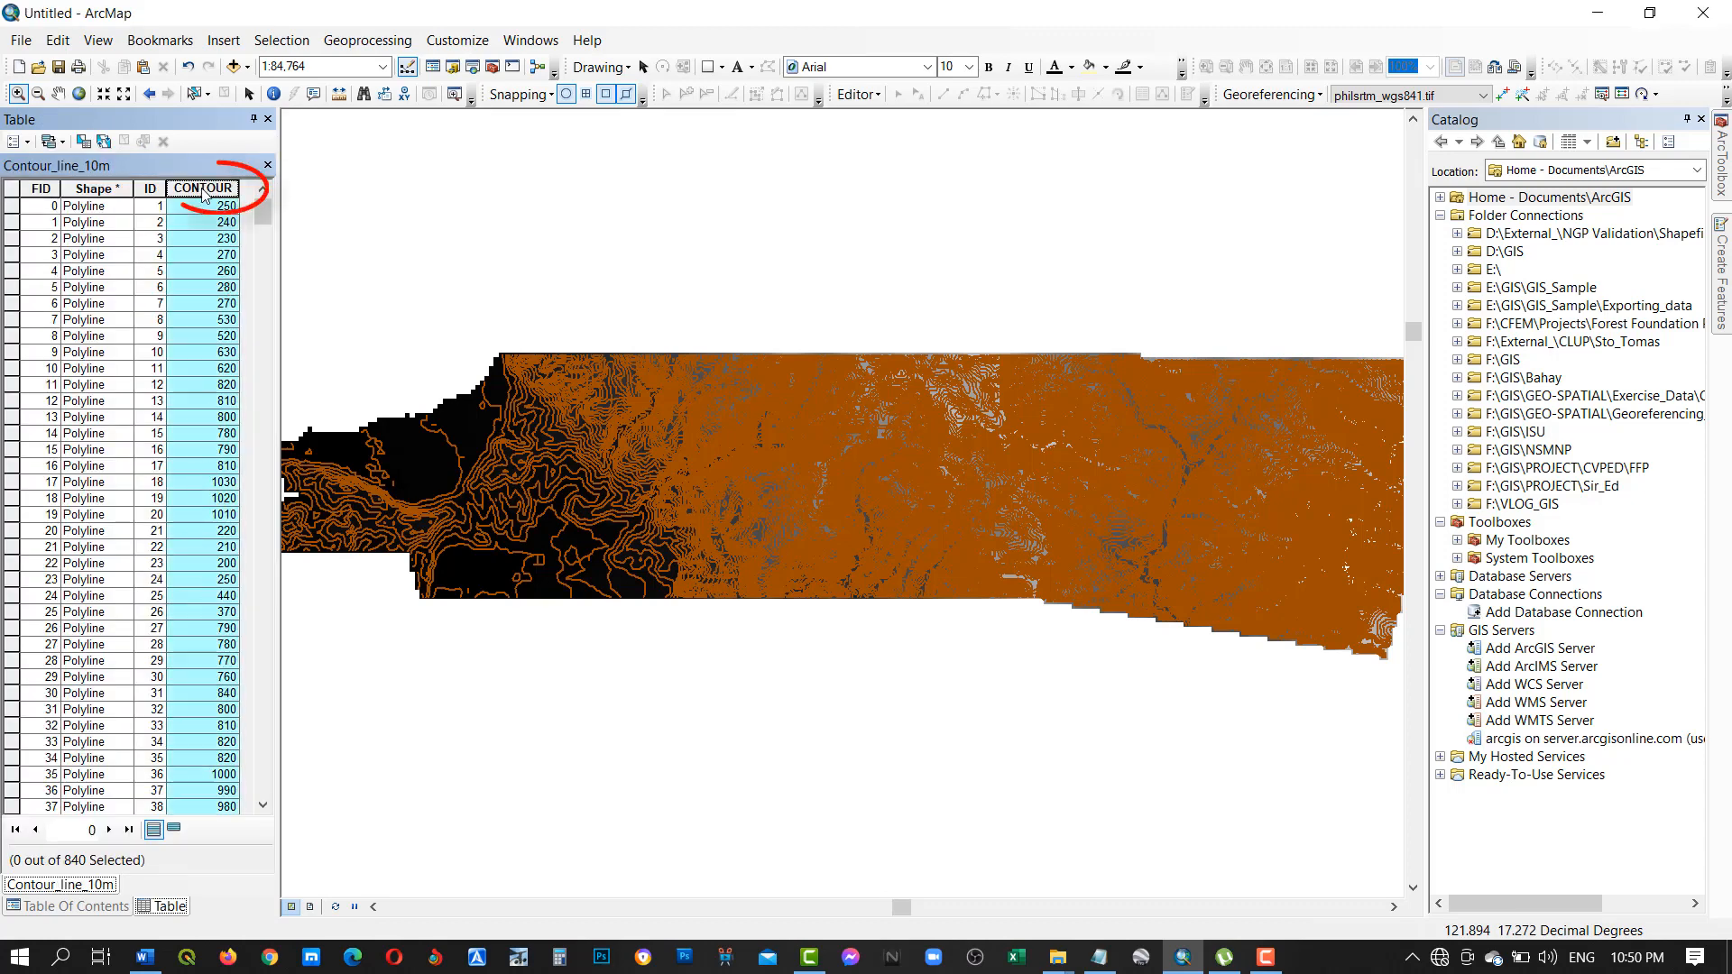
double_click(204, 188)
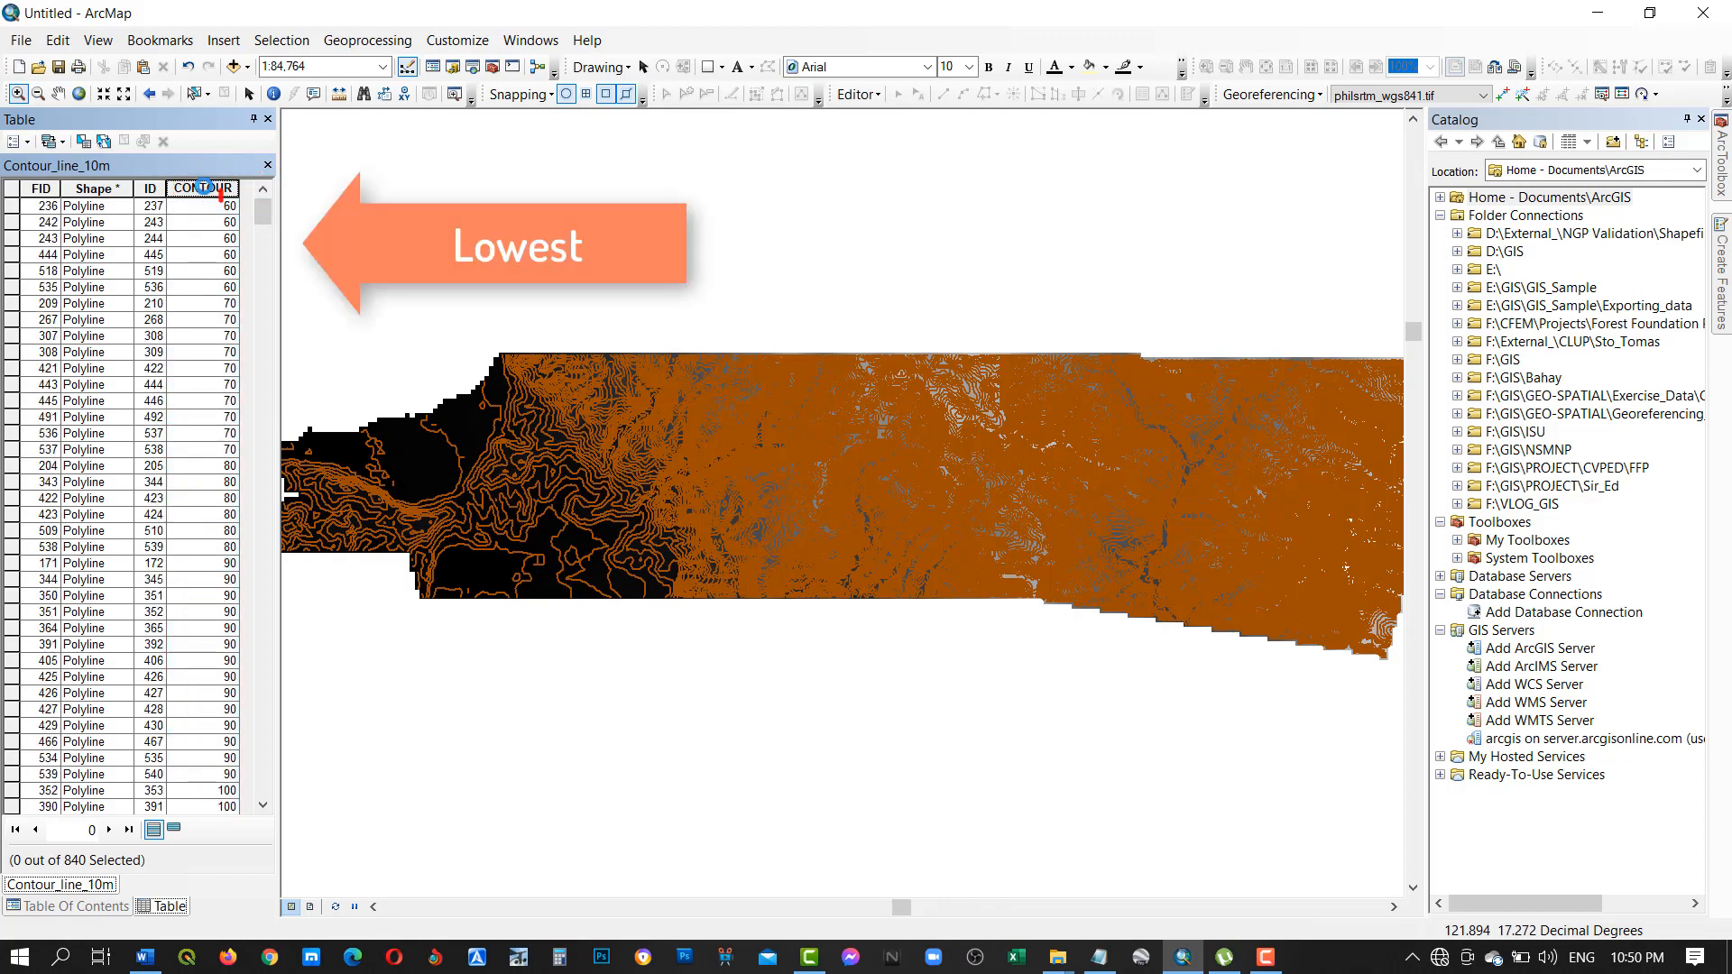
Select the record with the highest CONTOUR value to locate it on the map, and close the table.
left_click_drag(262, 213, 244, 793)
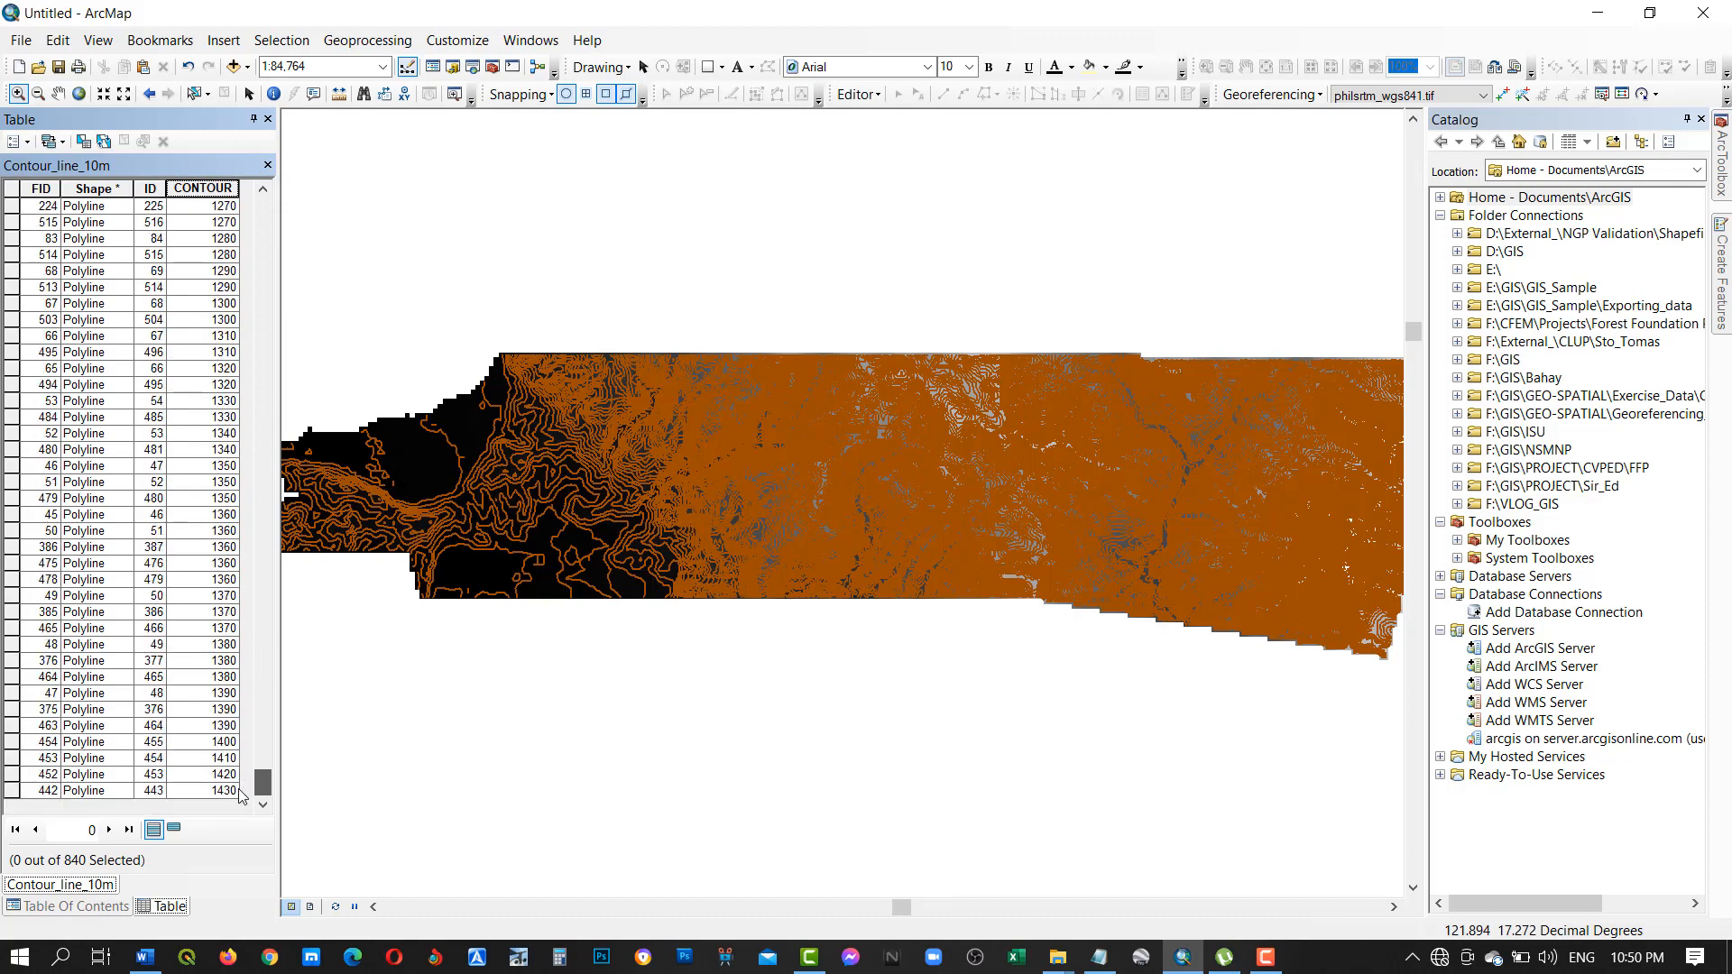
left_click(9, 792)
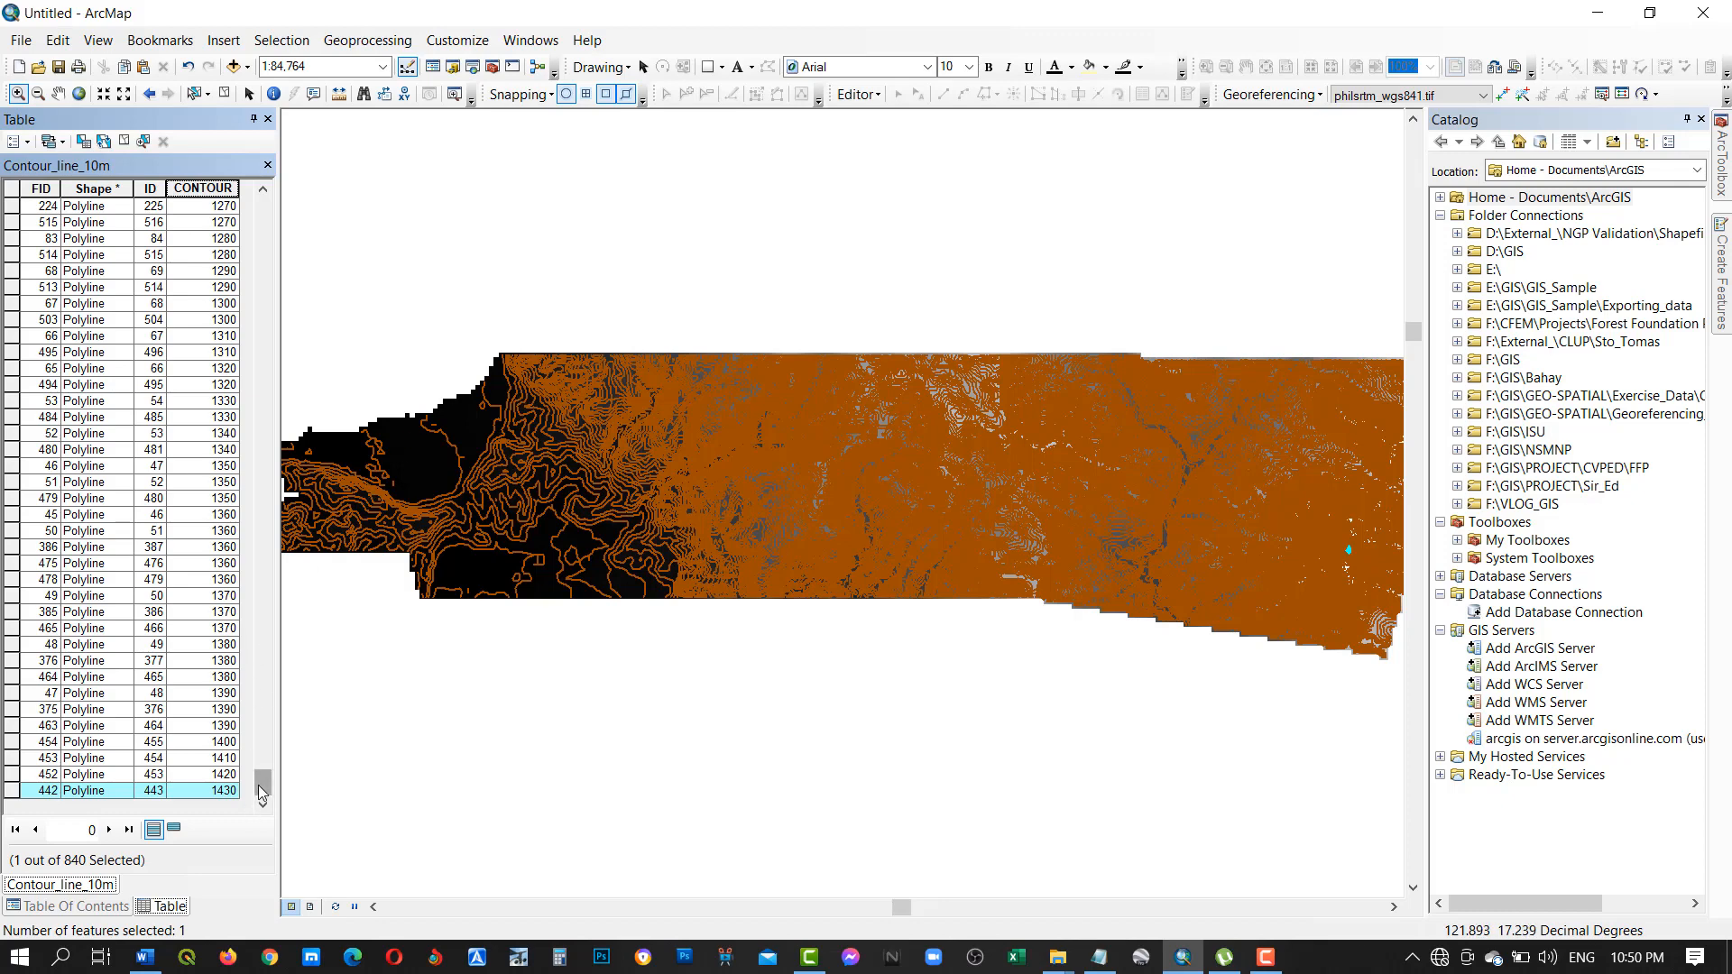
left_click(268, 119)
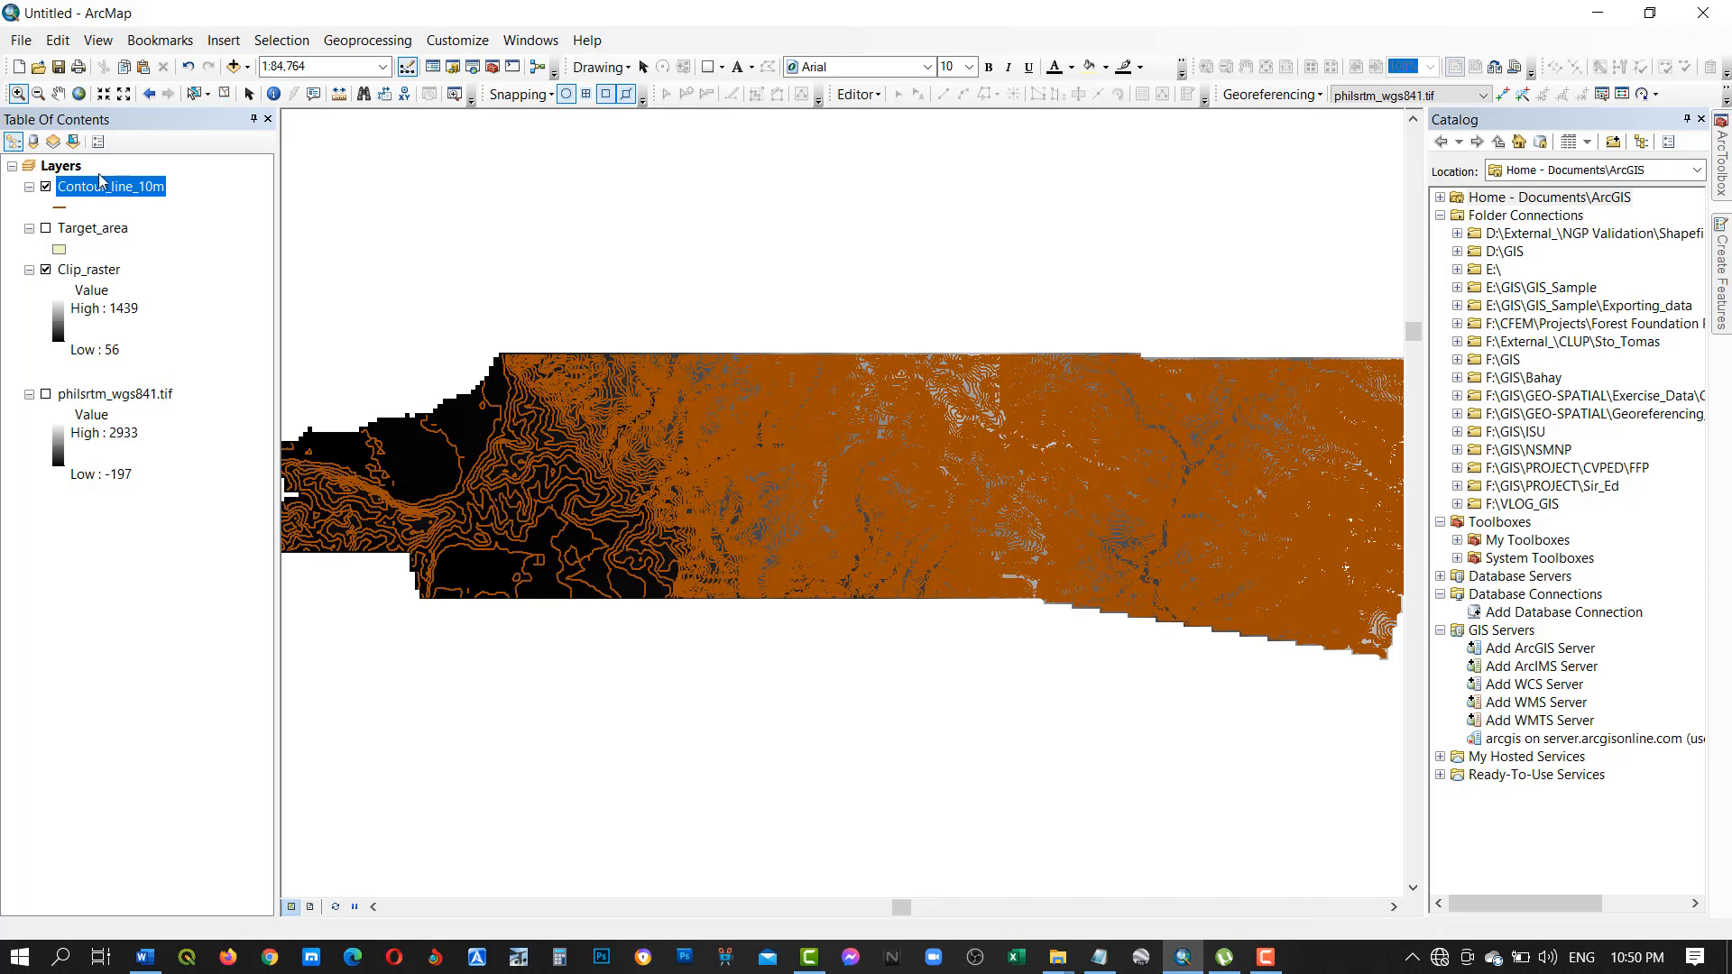
Hide the Contour_line_10m layer and open the Spatial Analyst Contour tool with Clip_raster as the input raster.
left_click(46, 186)
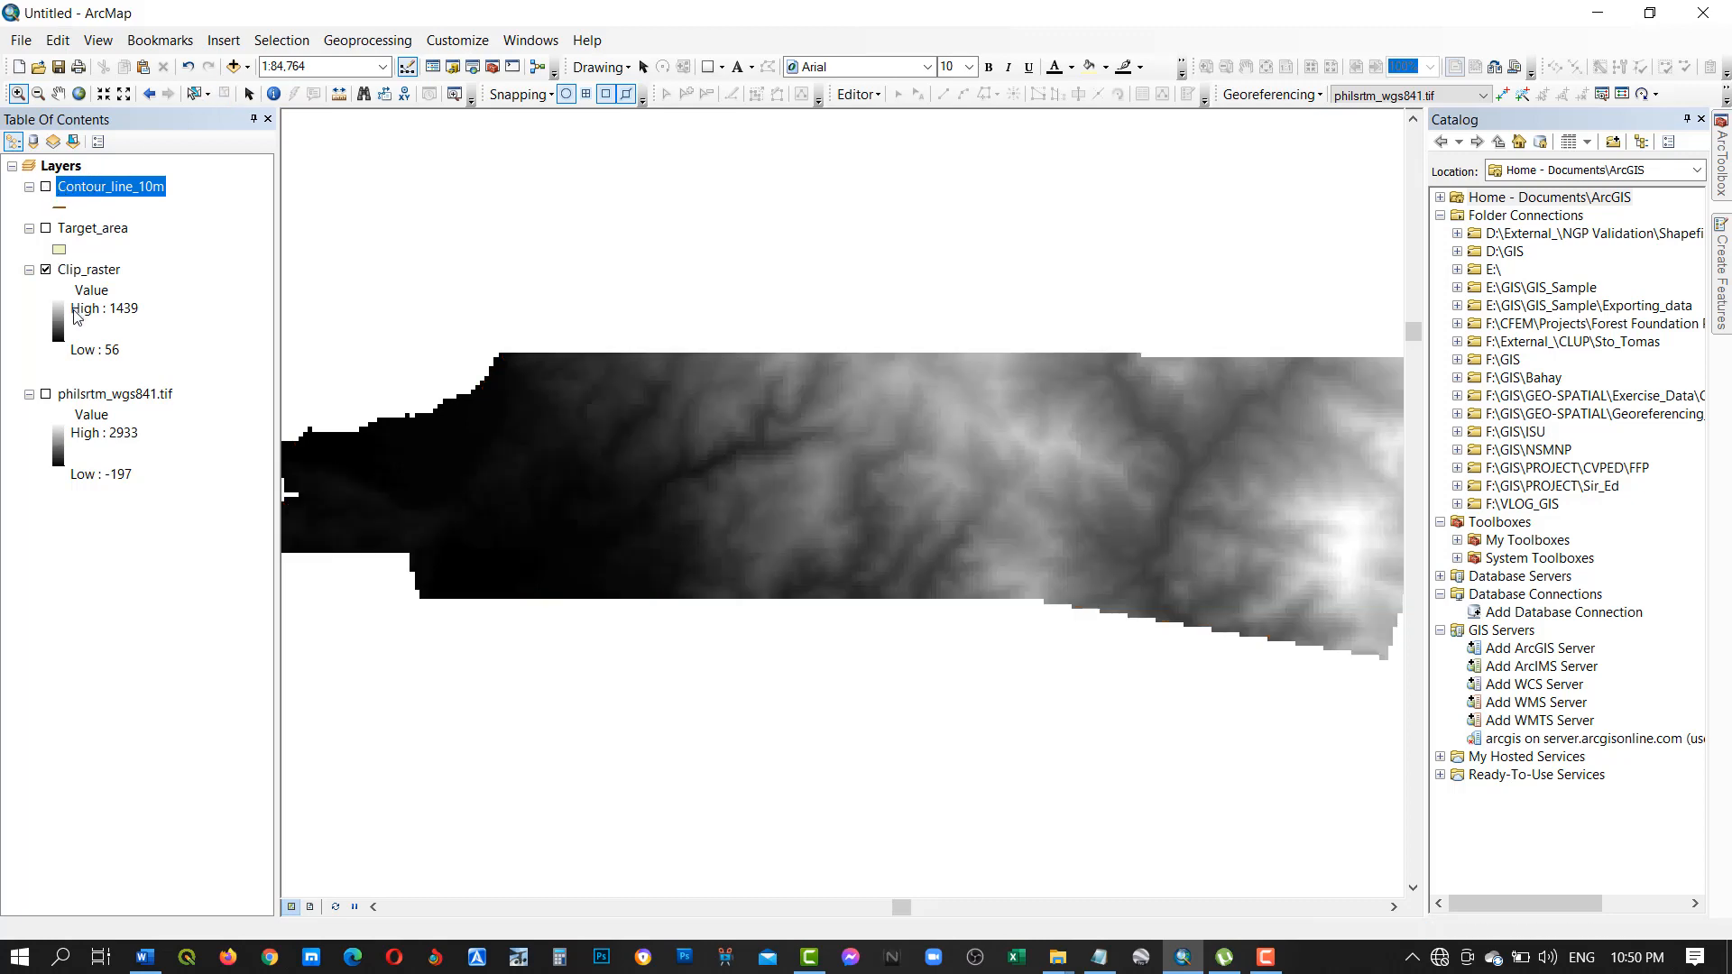
left_click(1720, 163)
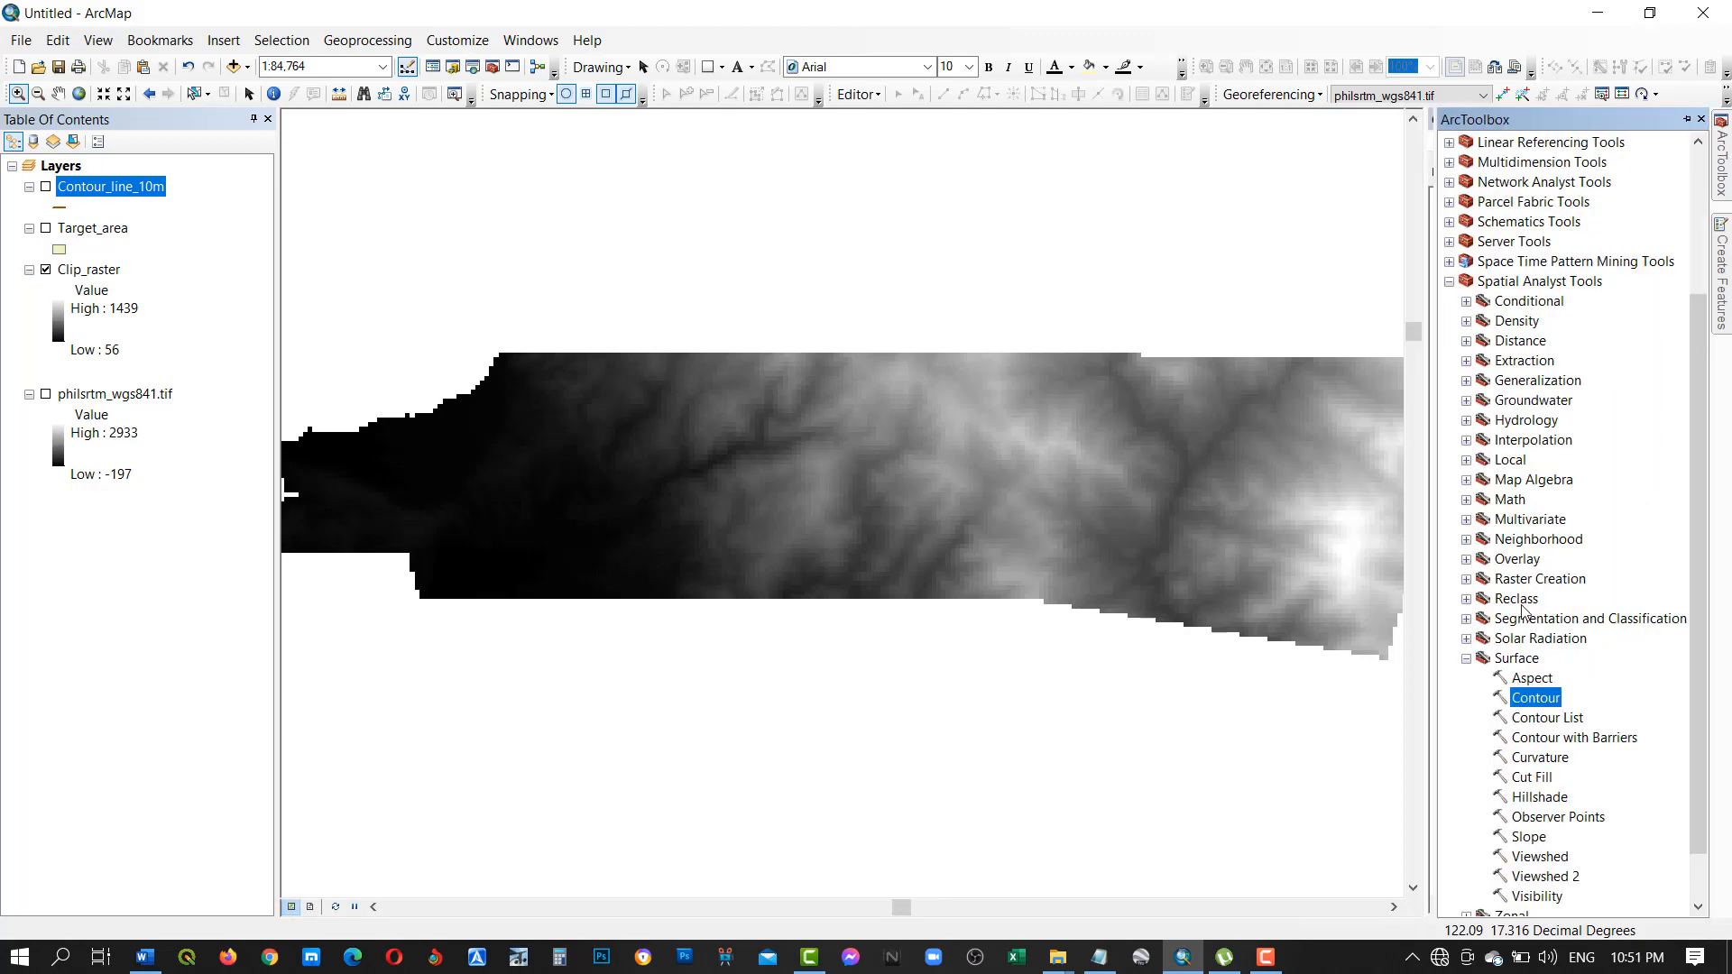
right_click(1527, 705)
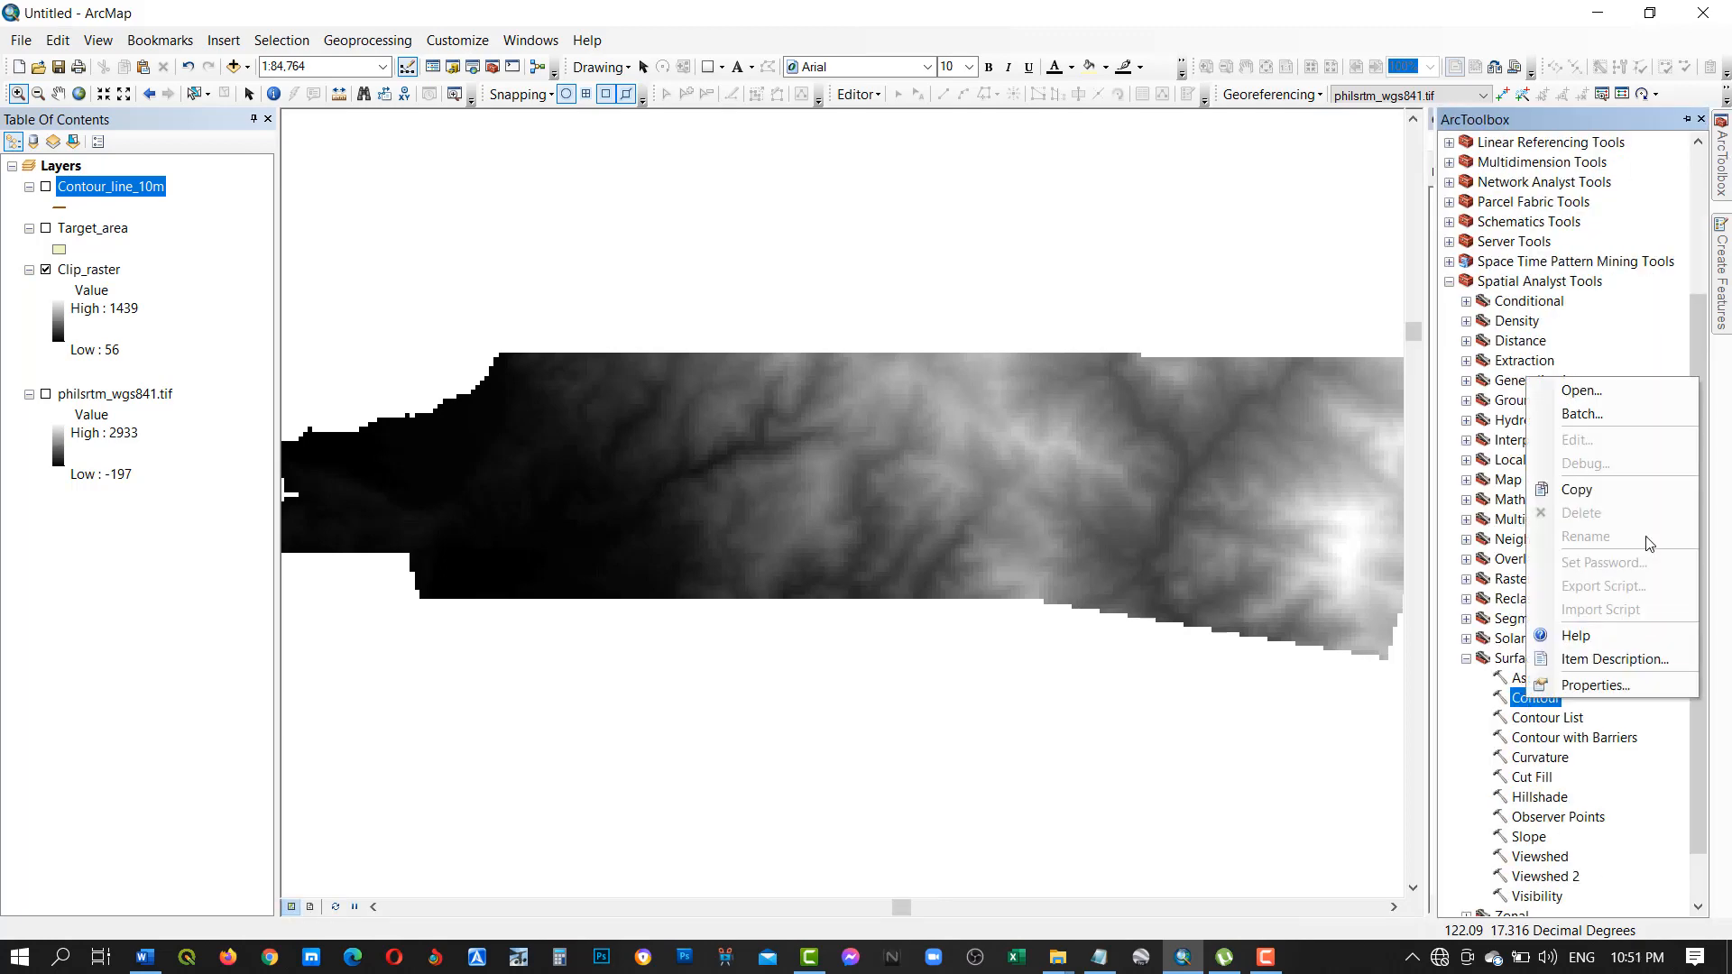
left_click(1596, 387)
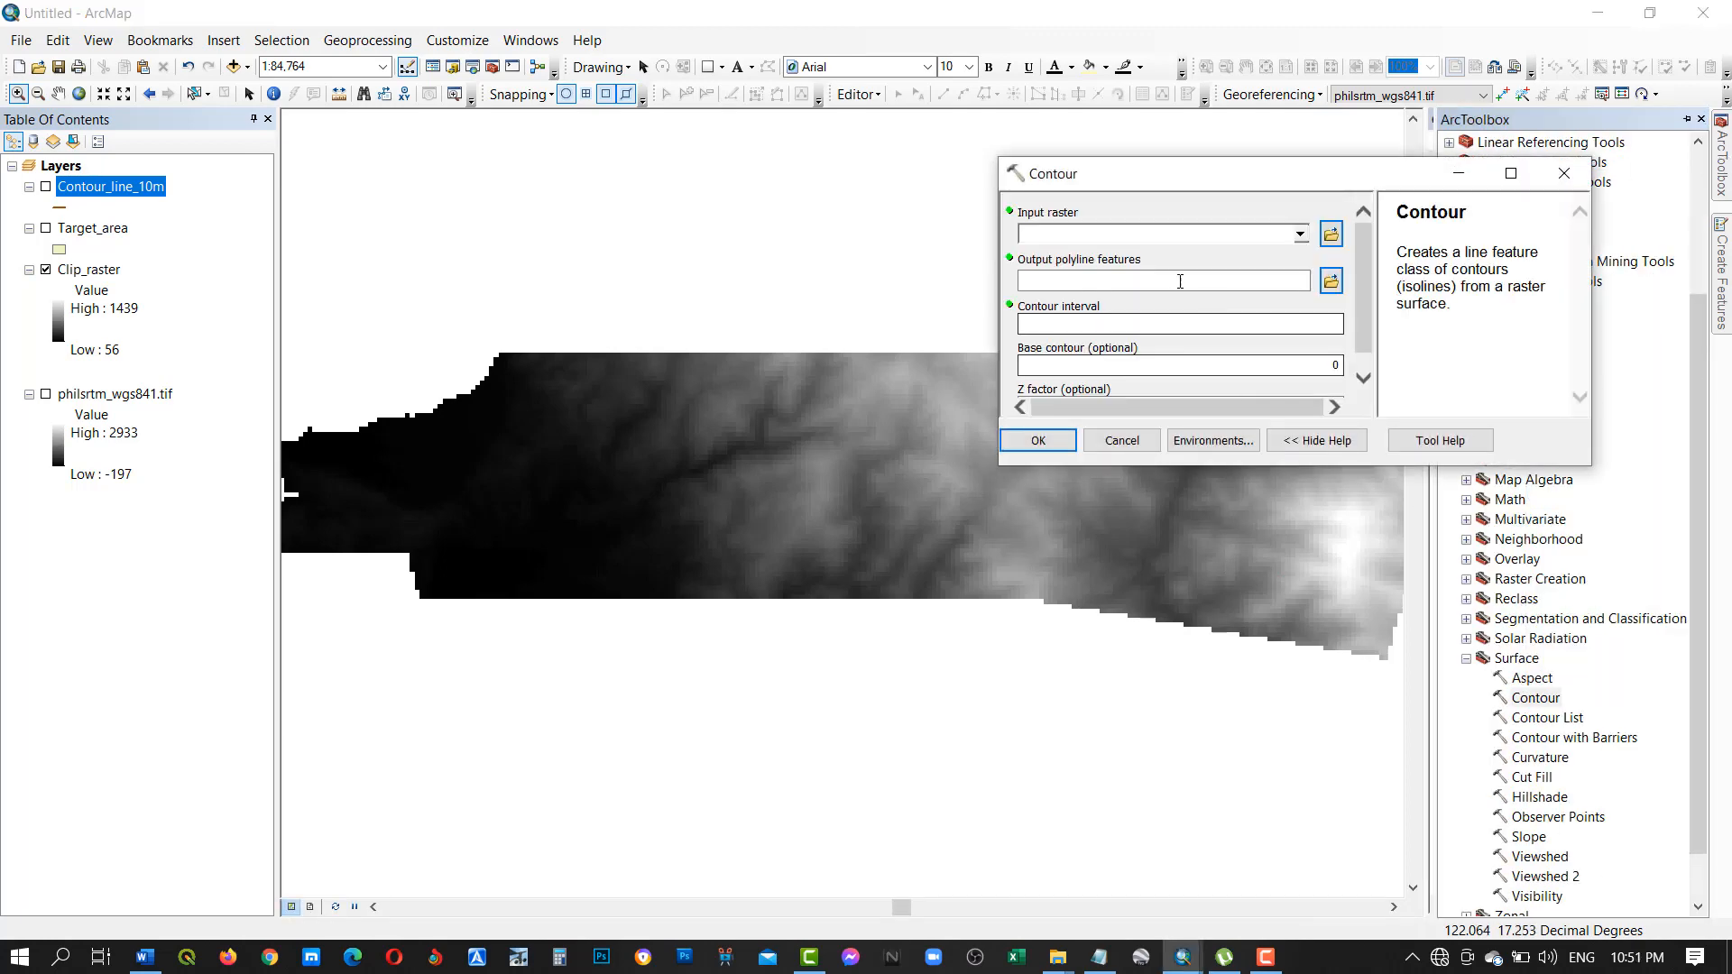
left_click(1300, 237)
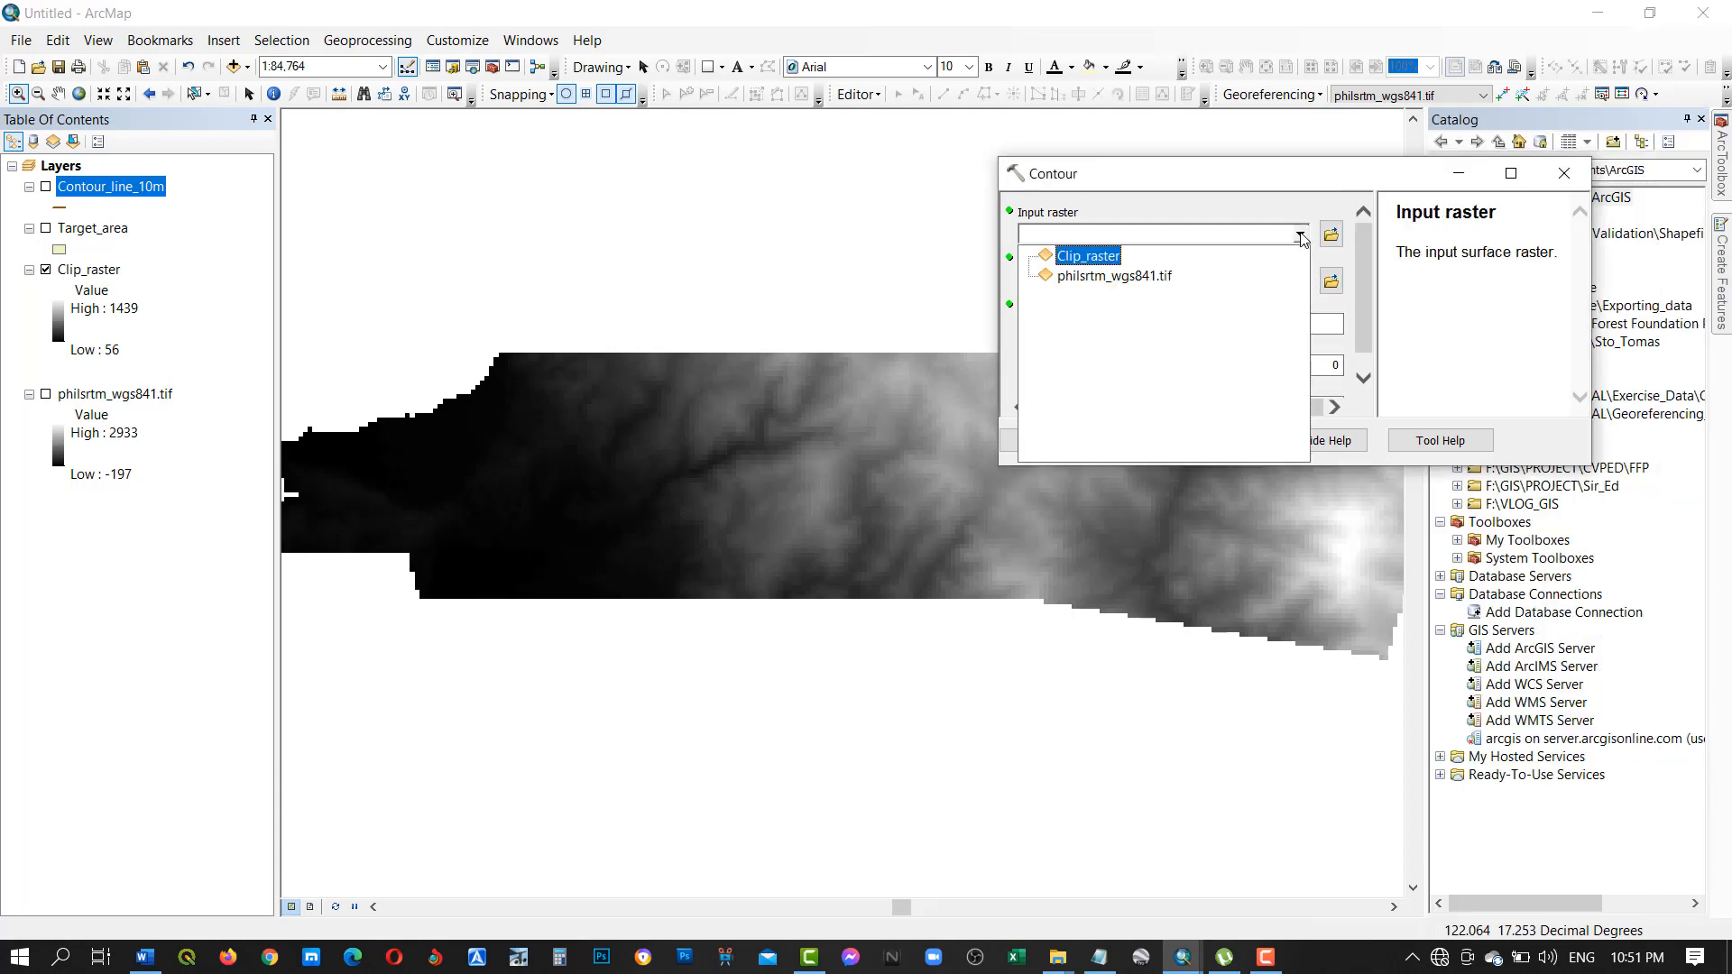
left_click(1085, 259)
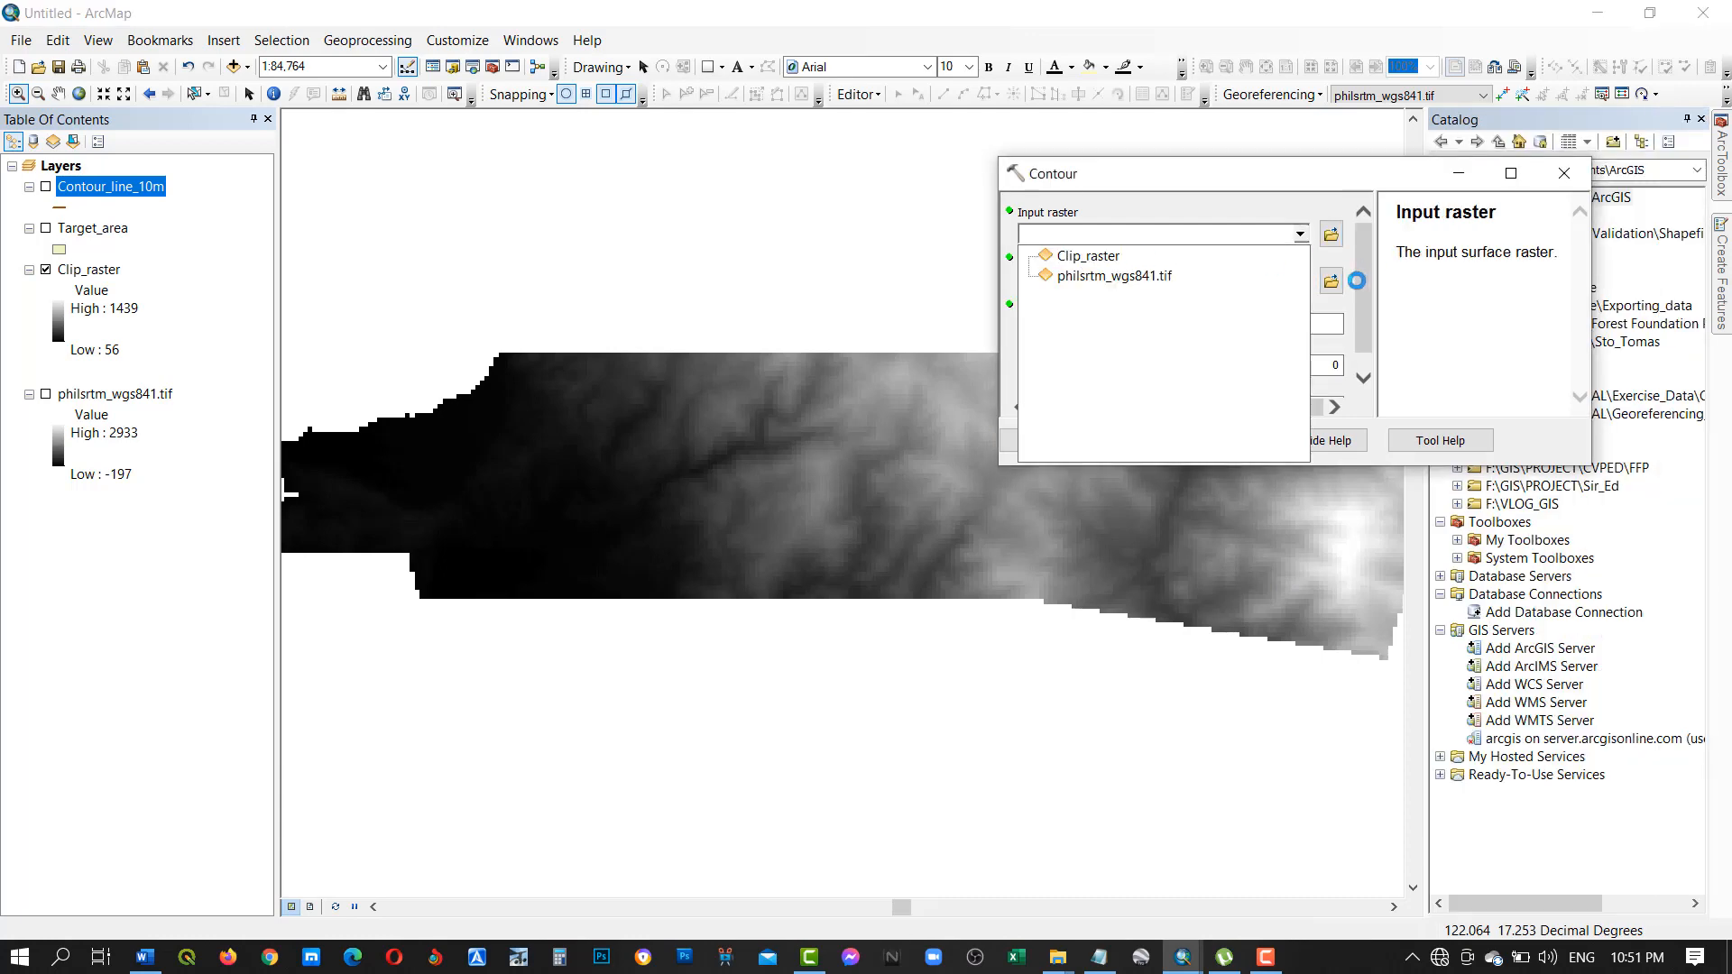
Save the output polyline features as contour_line_50m in the Contour_line_data folder, and run the Contour tool with an interval of 50.
left_click(1335, 287)
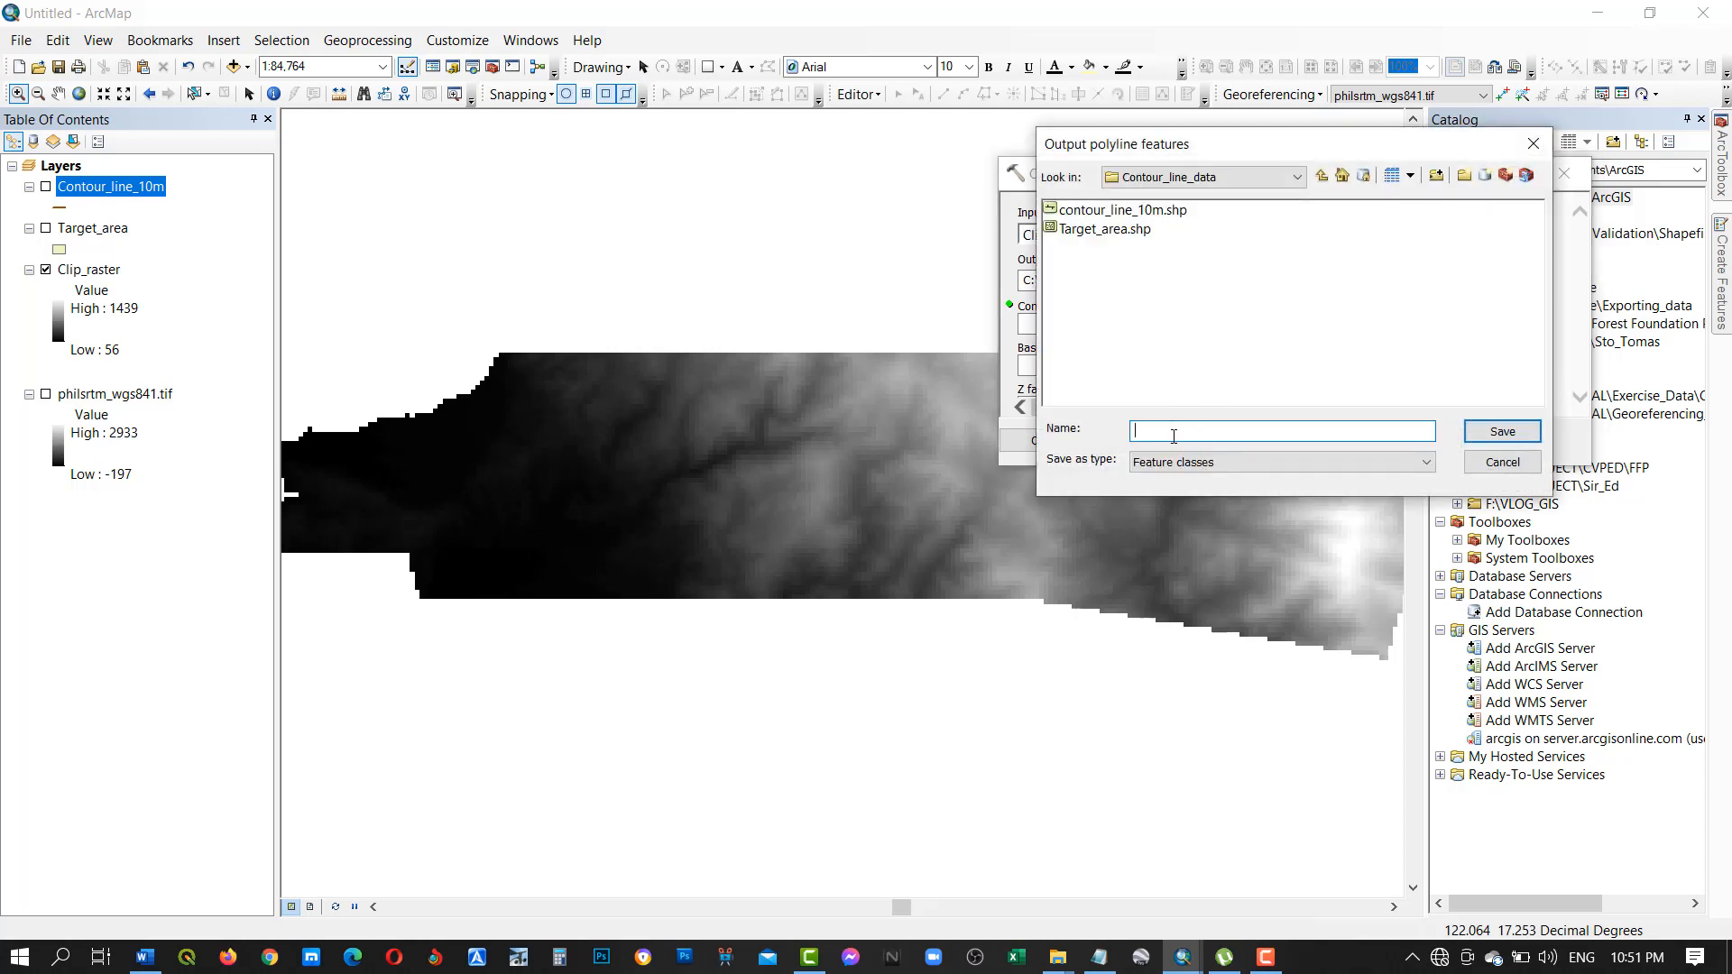
type("contour_line_50m")
left_click(1499, 433)
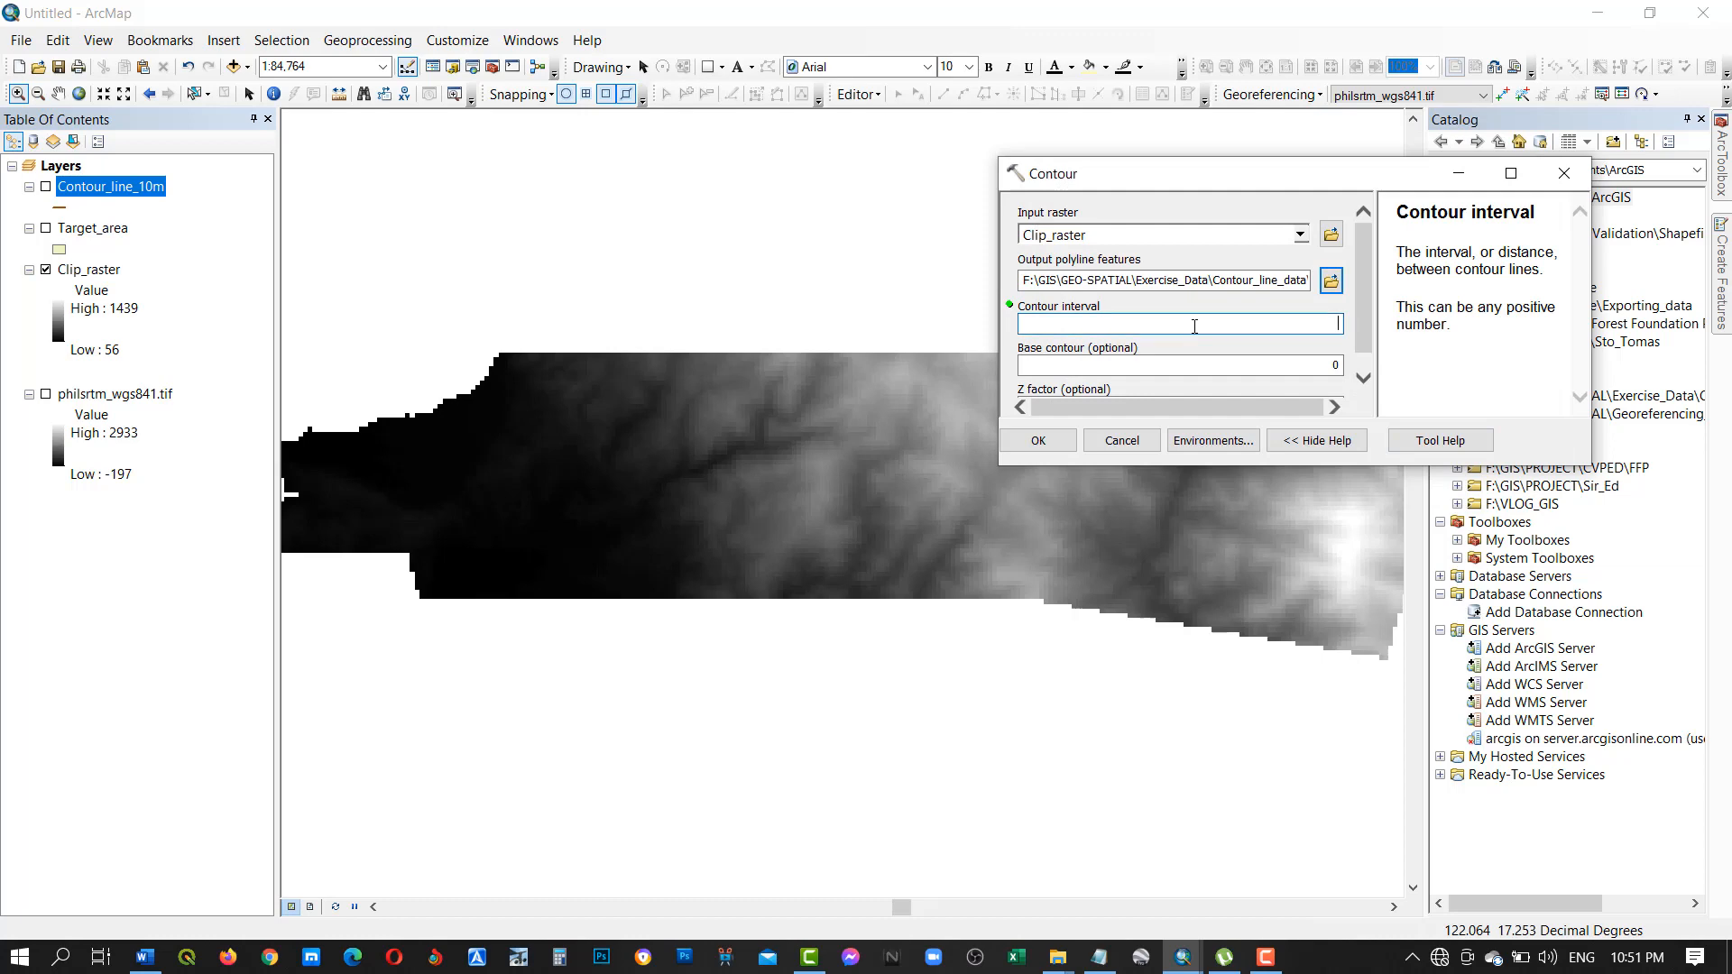
type("0")
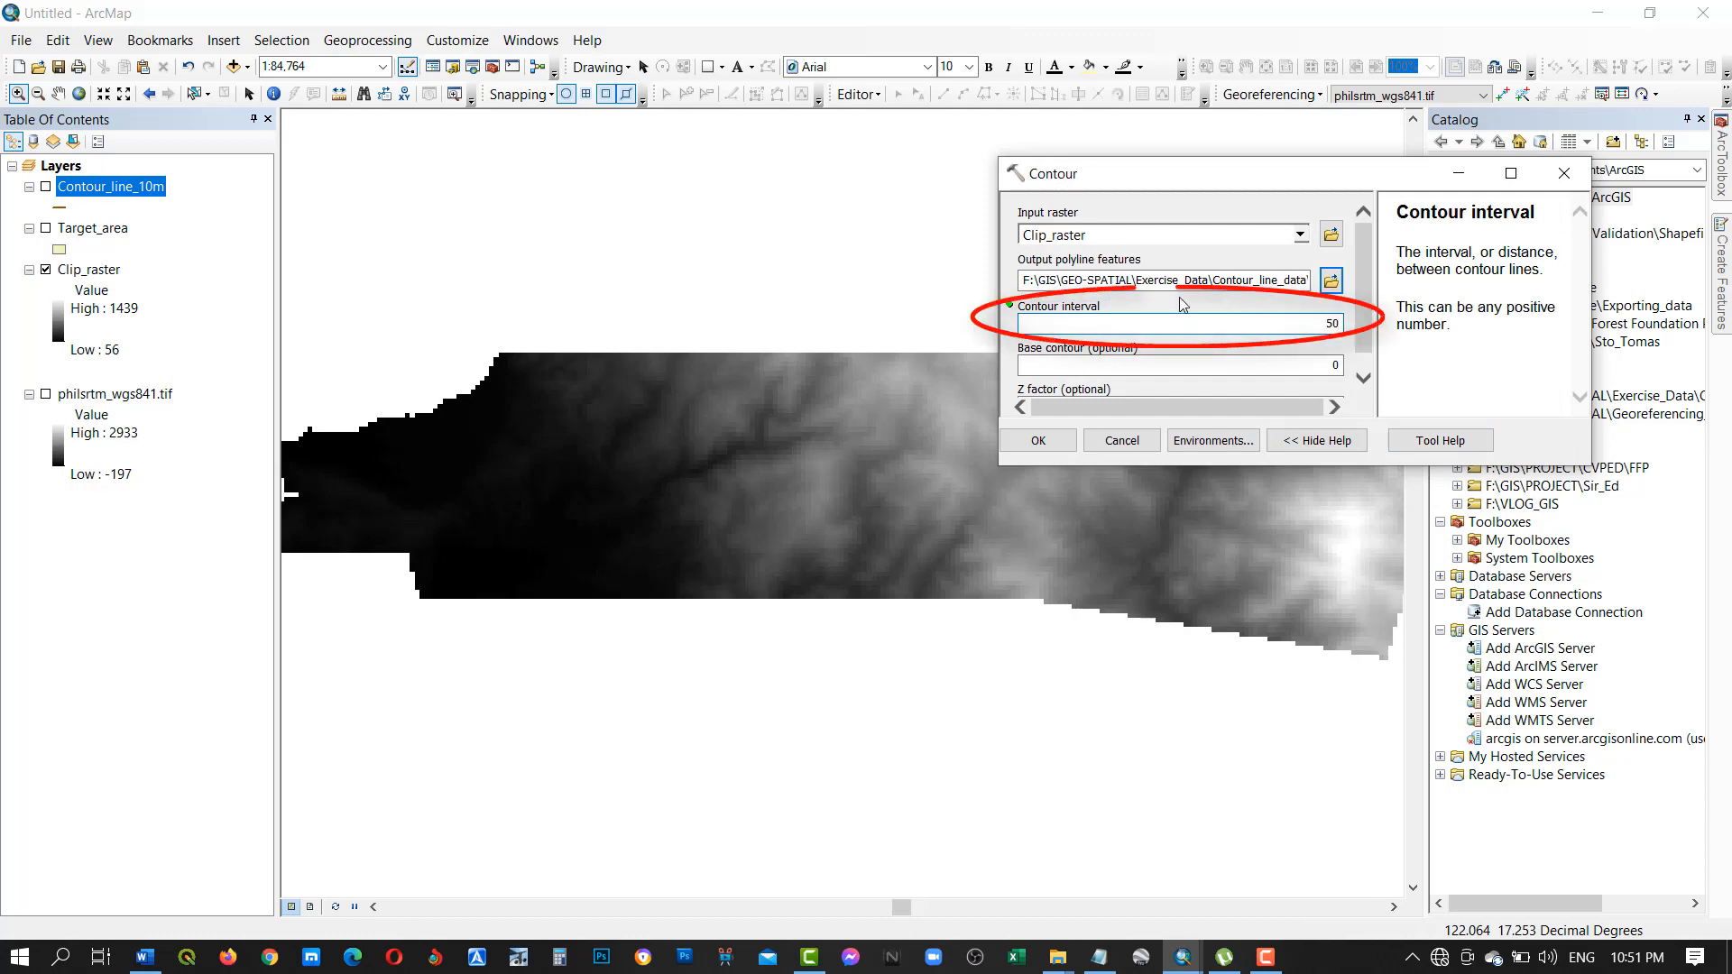
left_click(1037, 441)
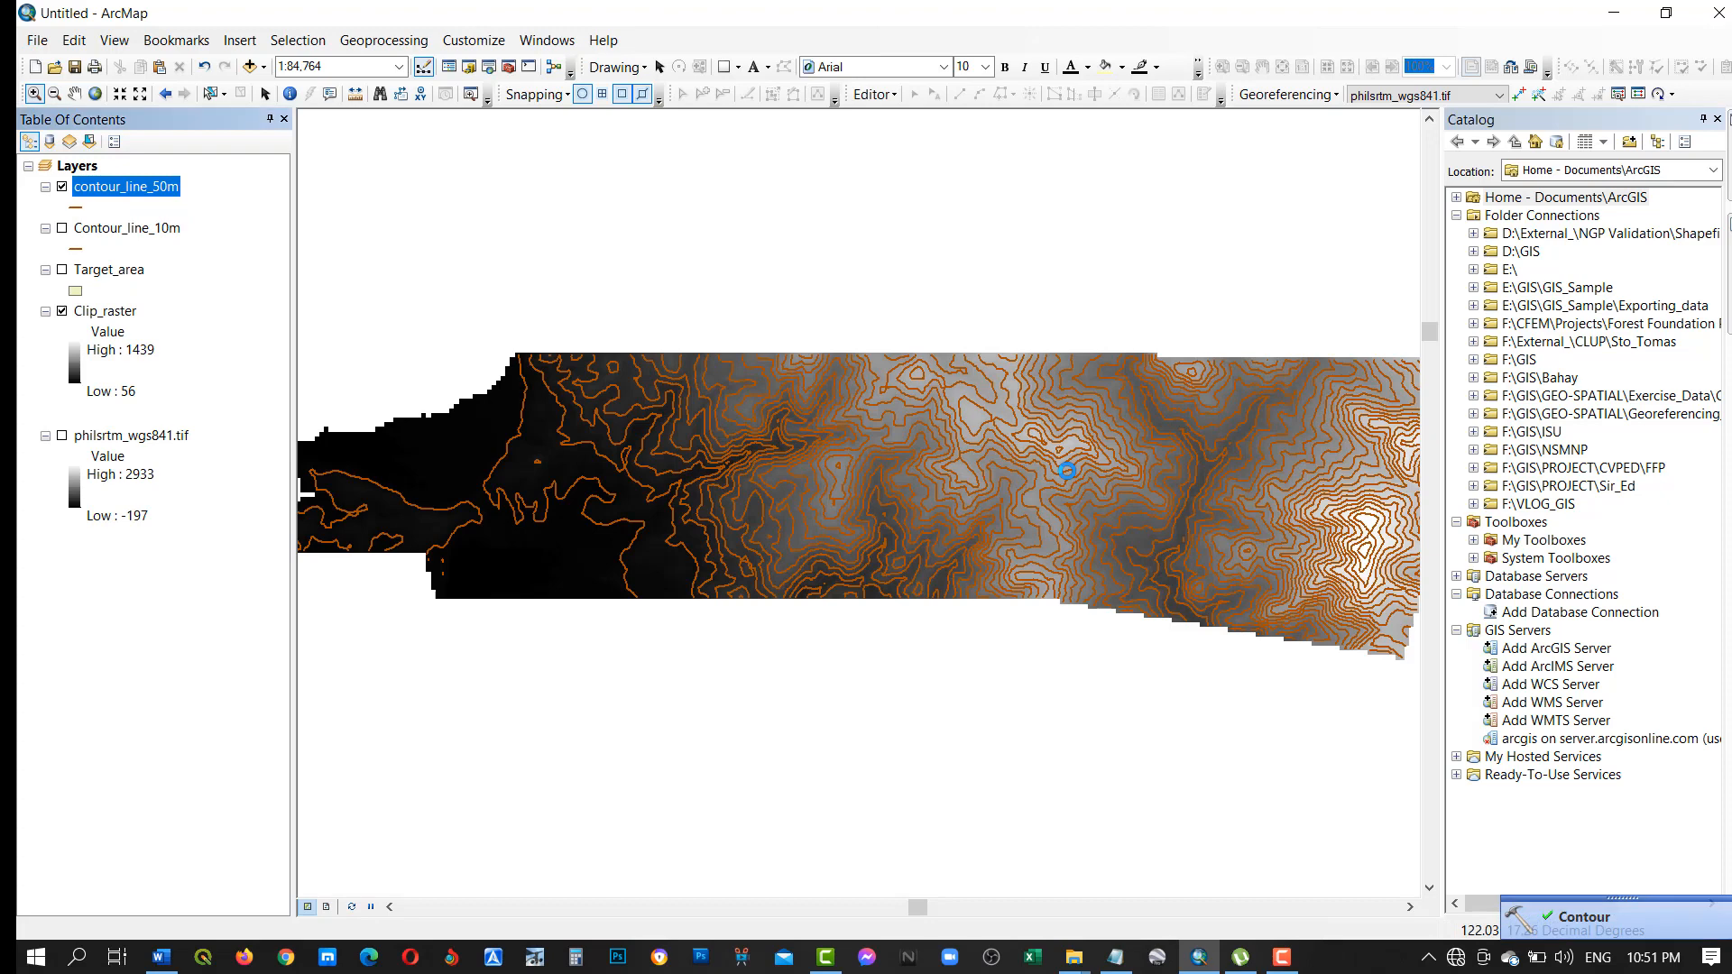
Hide the Clip_raster layer and set the label field of the contour_line_50m layer to CONTOUR.
left_click(61, 311)
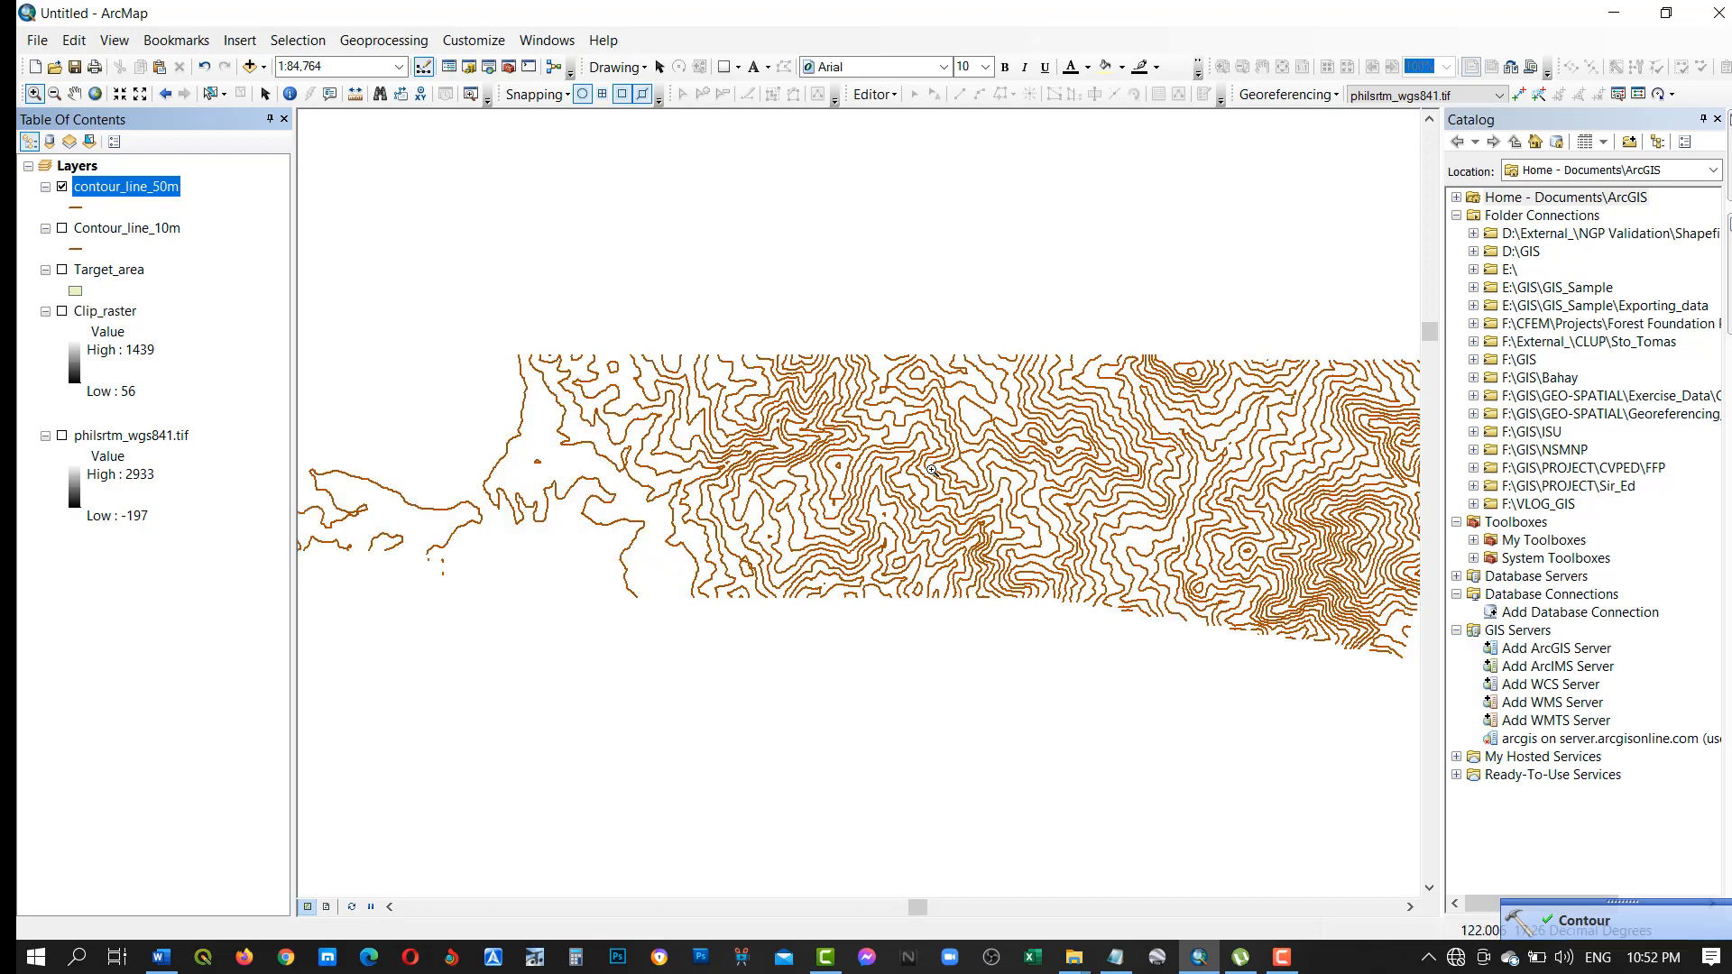
right_click(127, 193)
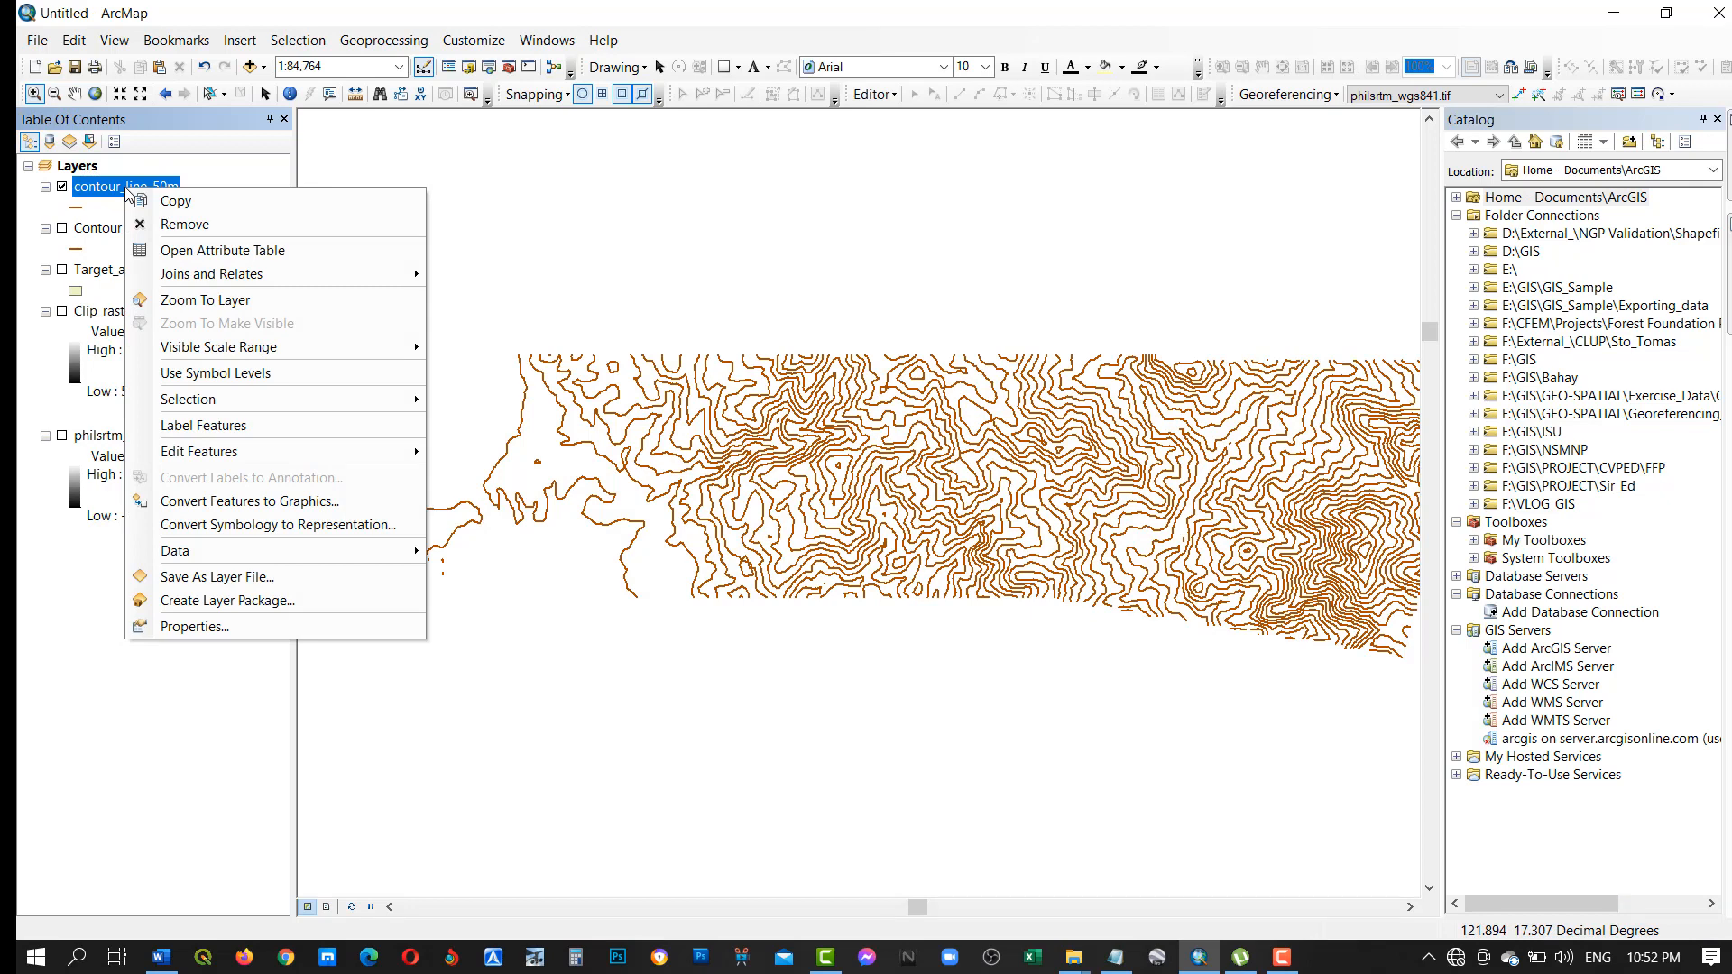
left_click(199, 628)
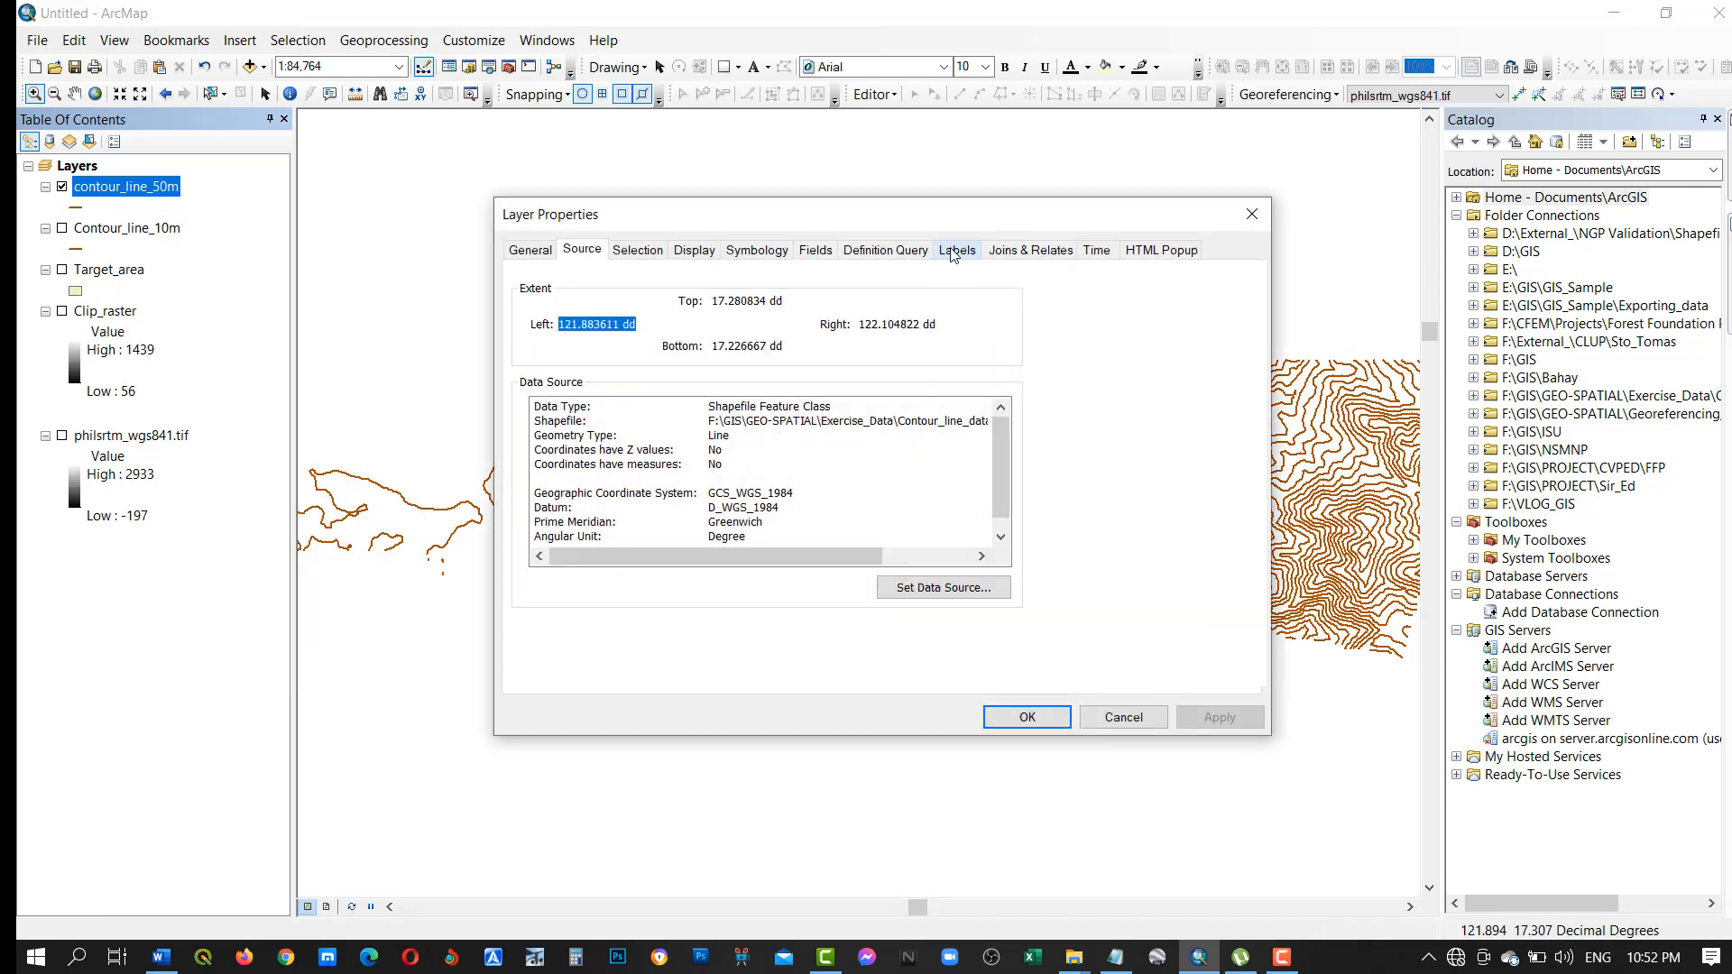
left_click(955, 252)
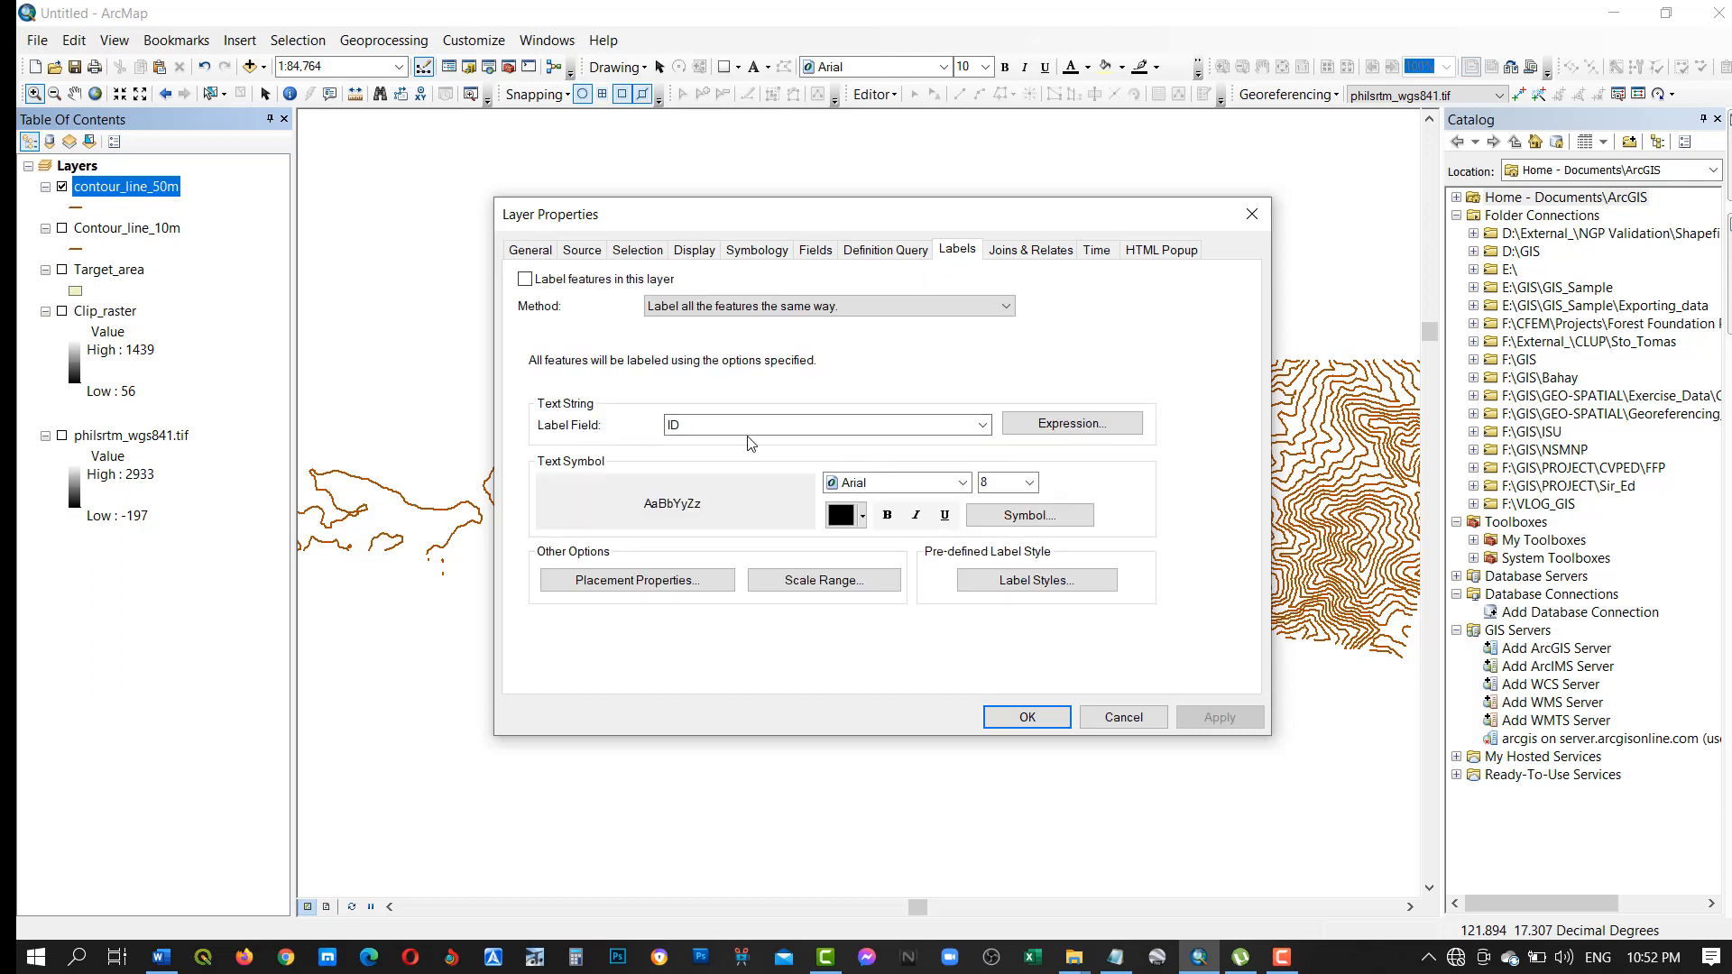
left_click(859, 427)
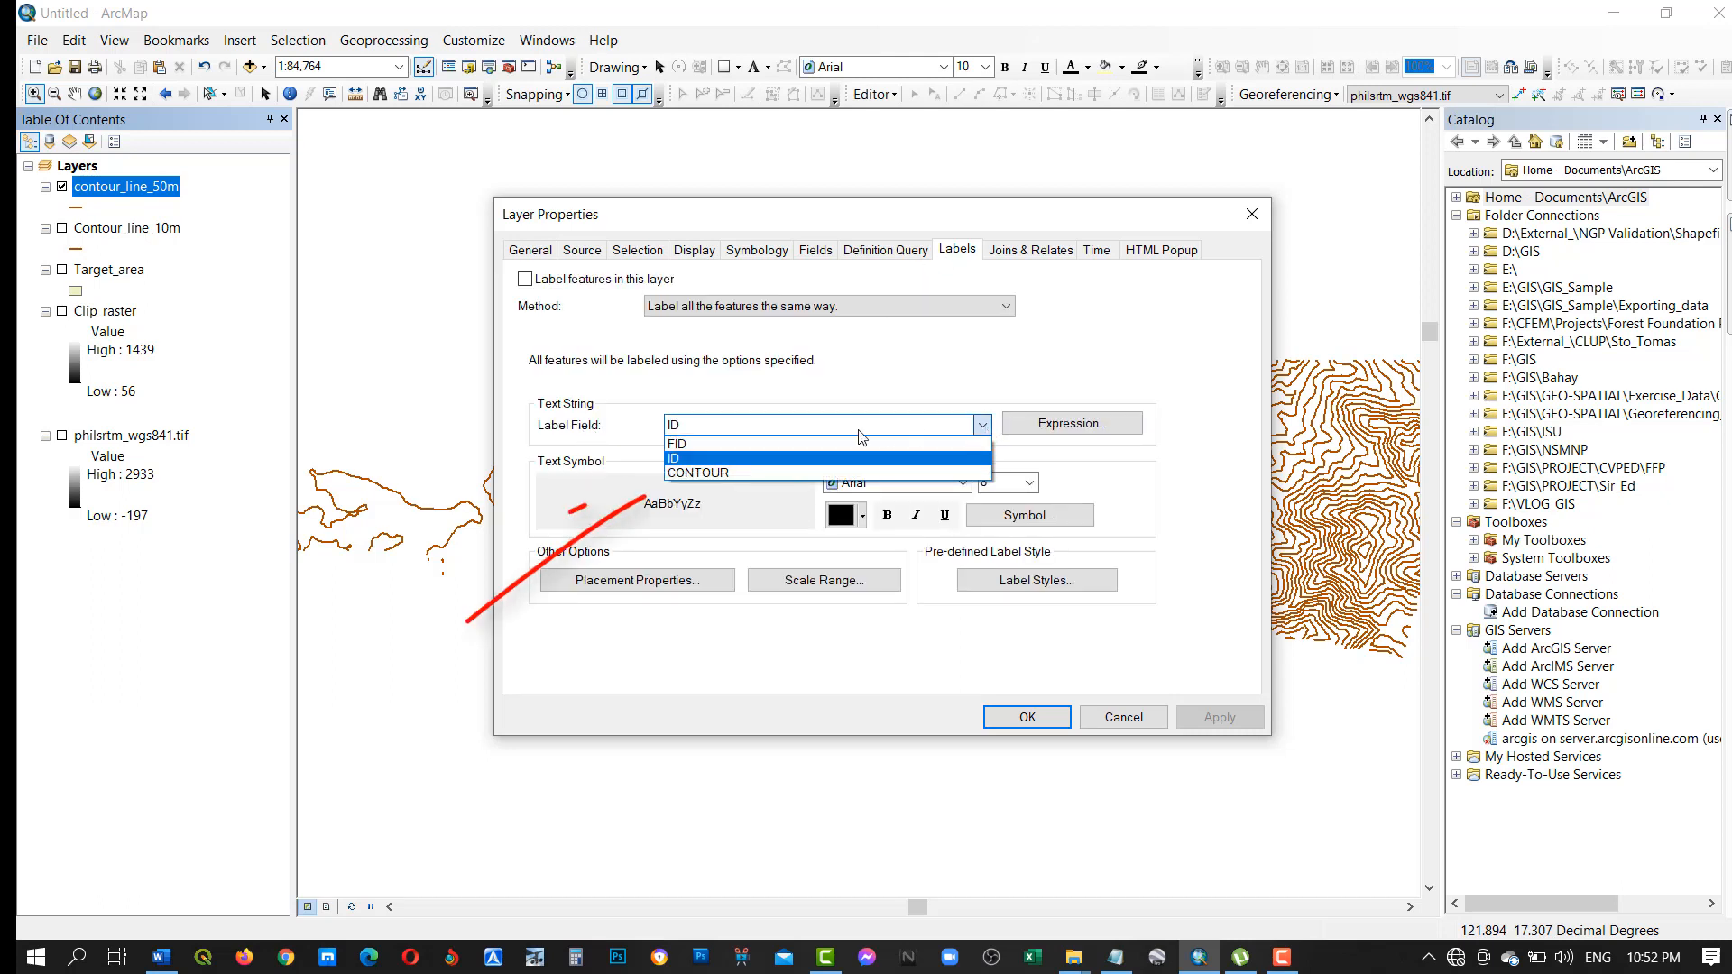
left_click(704, 473)
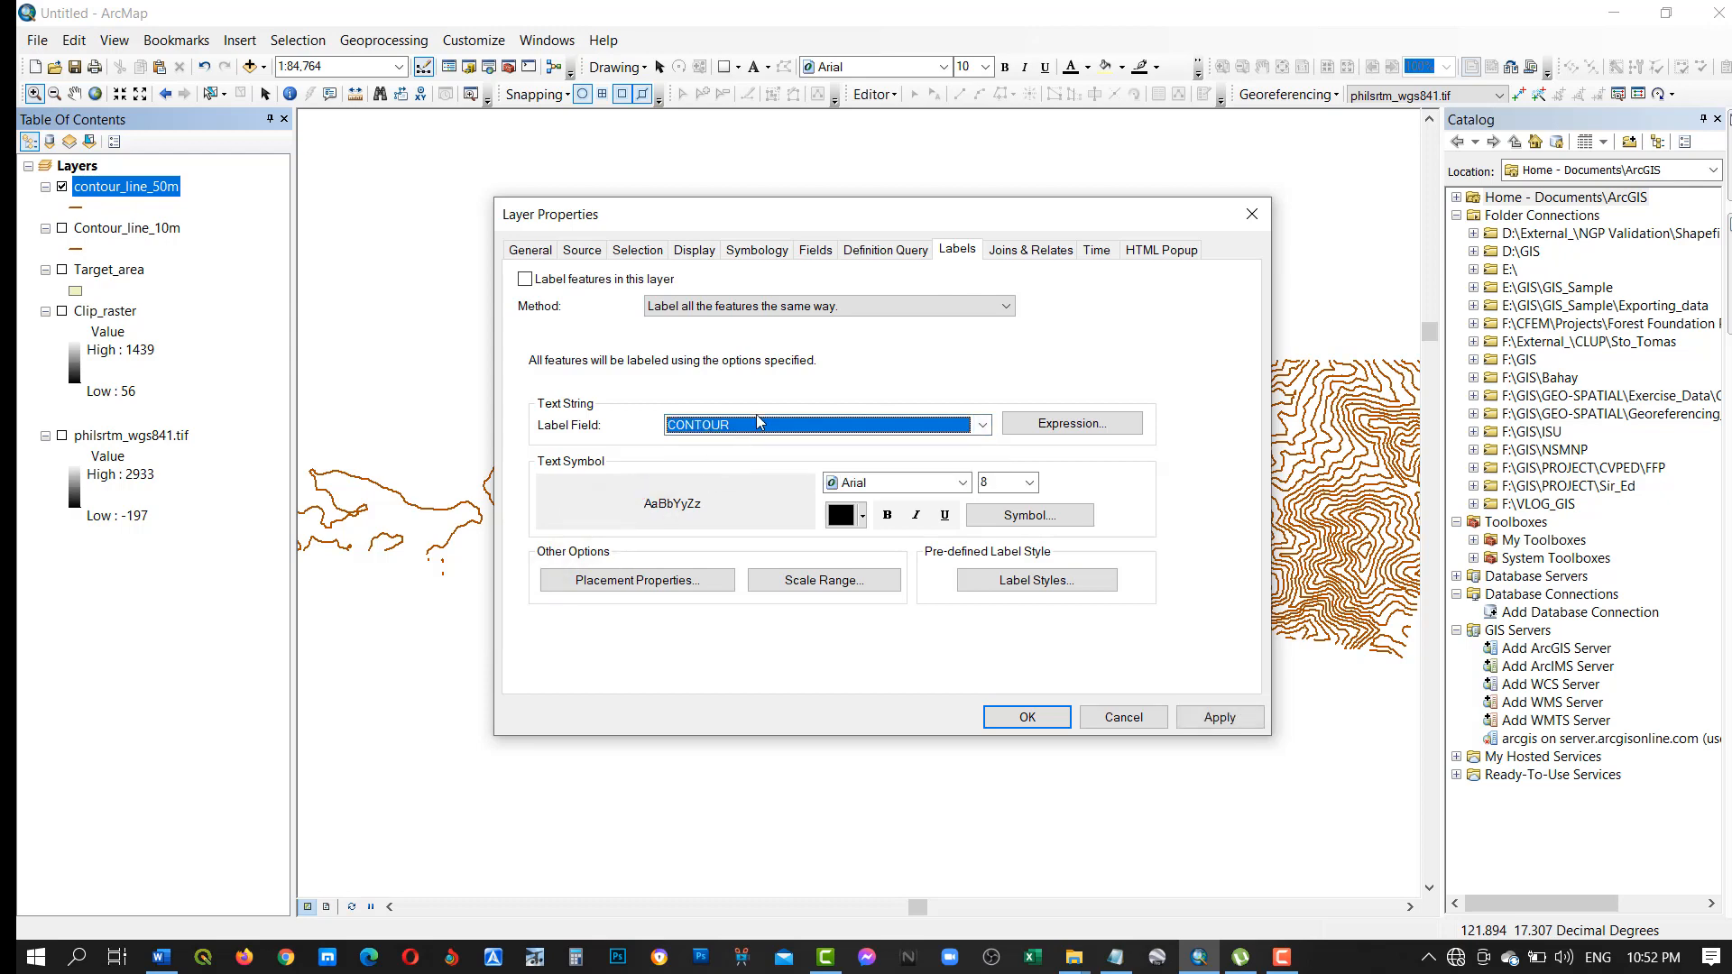
left_click(1018, 719)
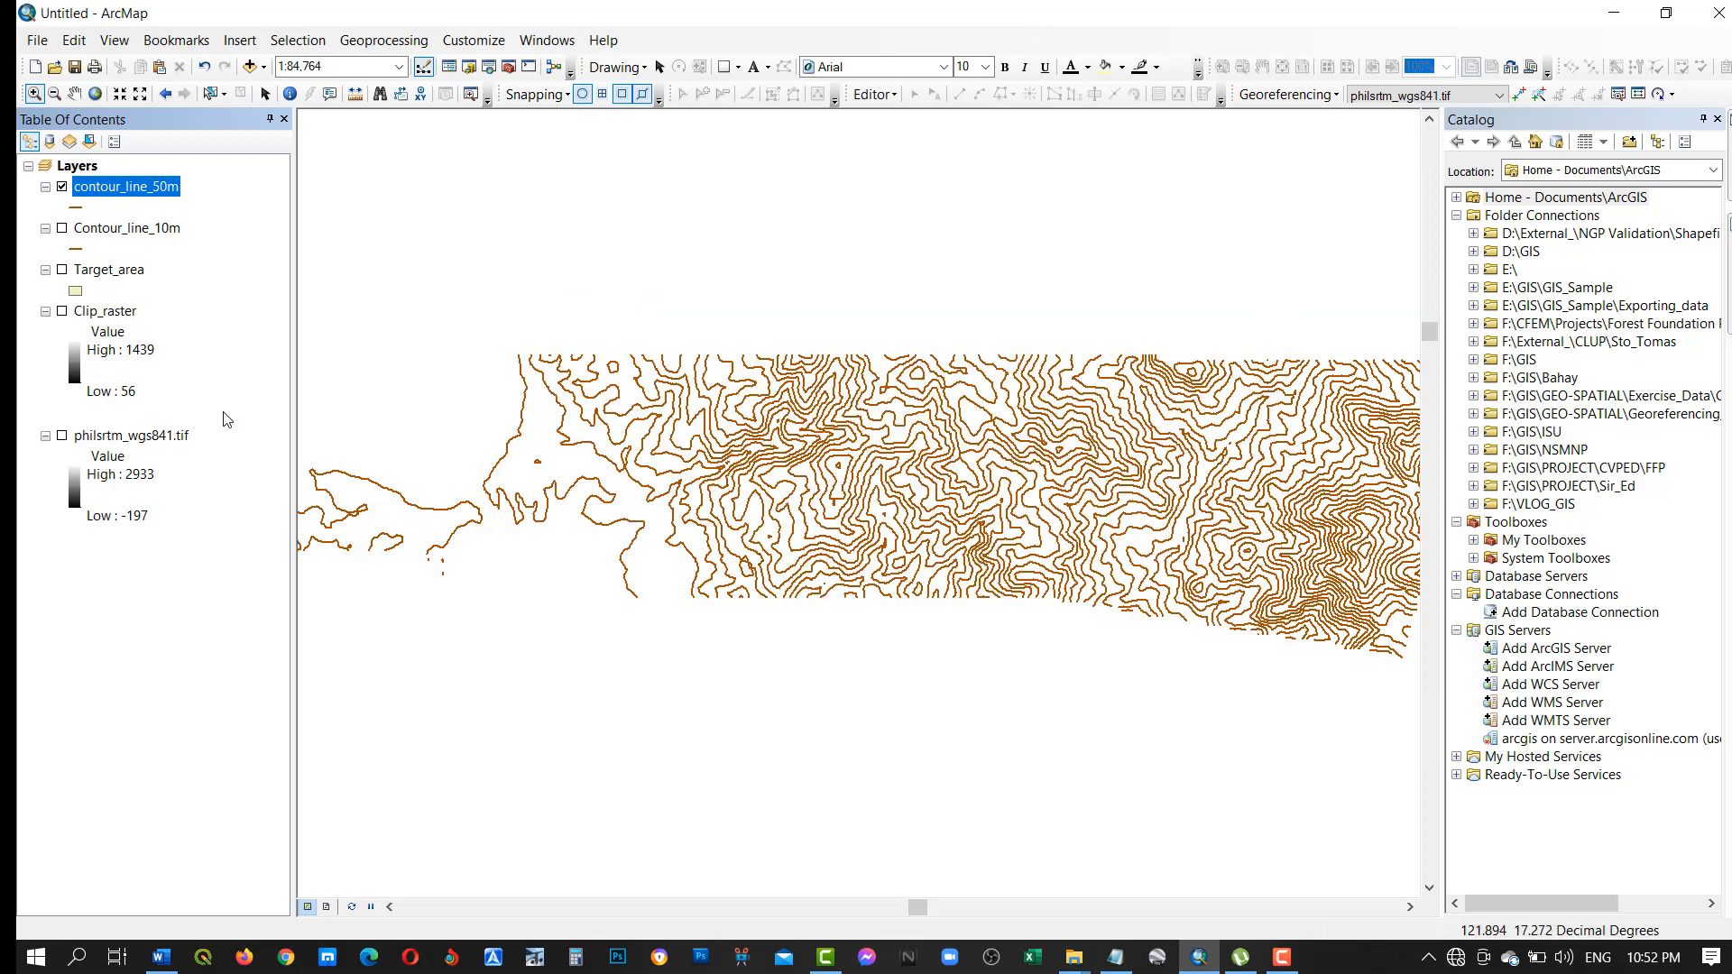
Turn on feature labels for contour_line_50m and show the Target_area layer beneath the contours.
right_click(105, 192)
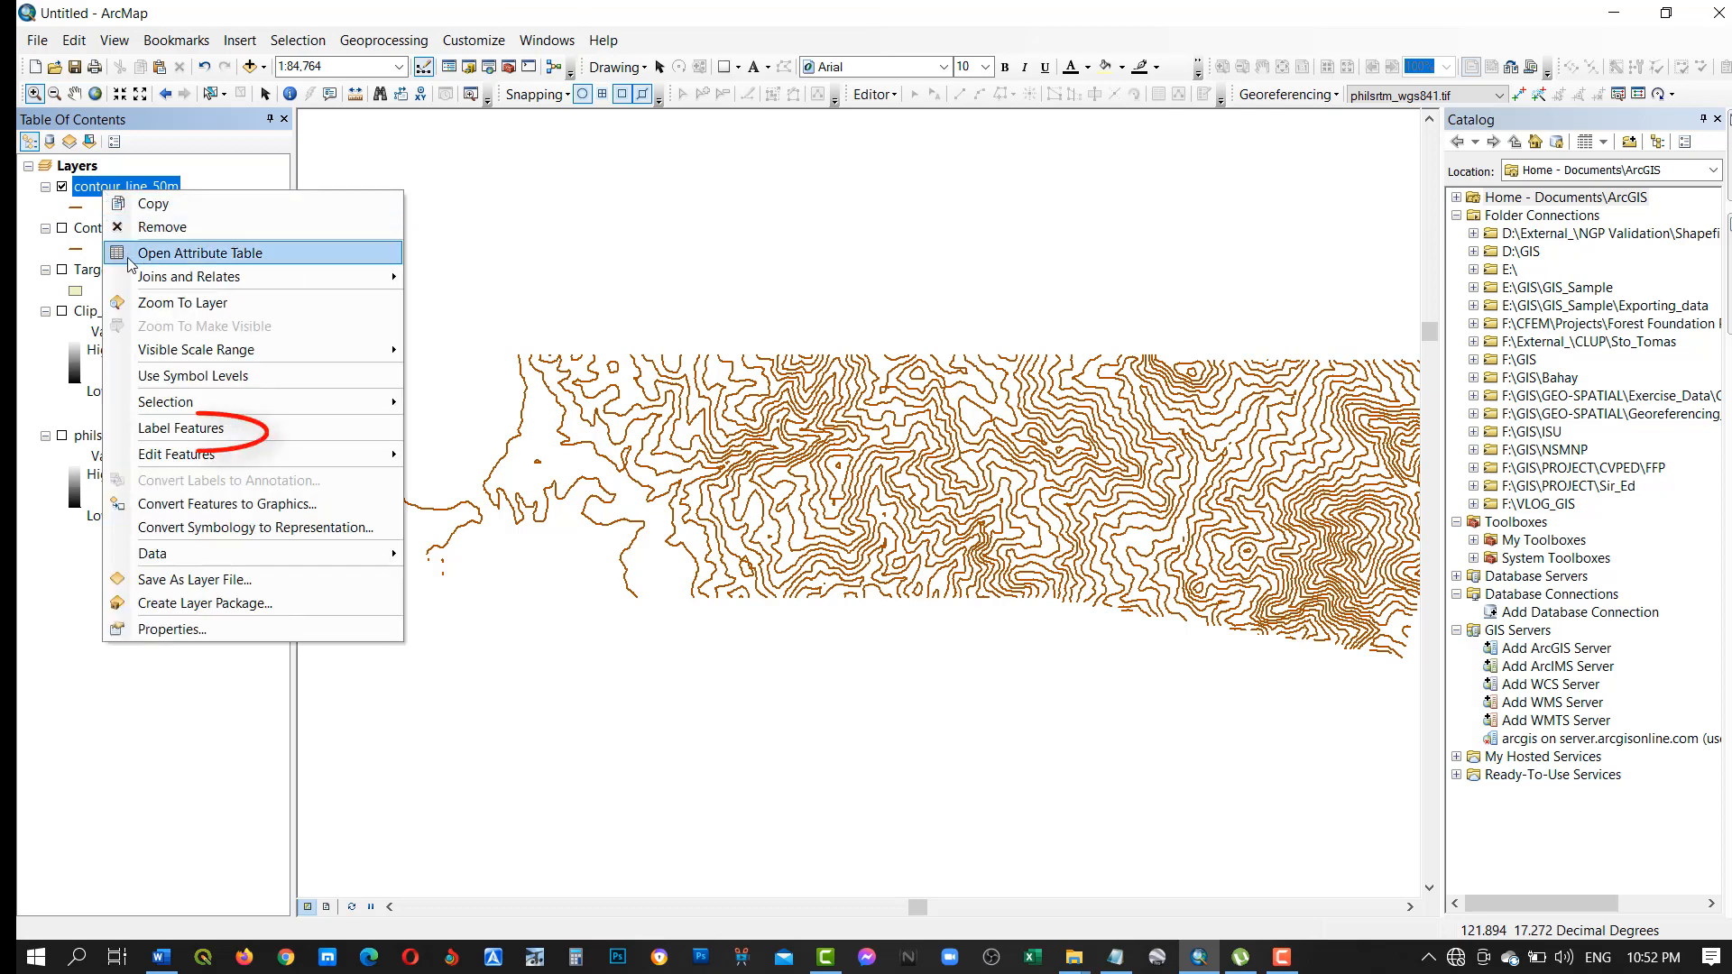
left_click(152, 428)
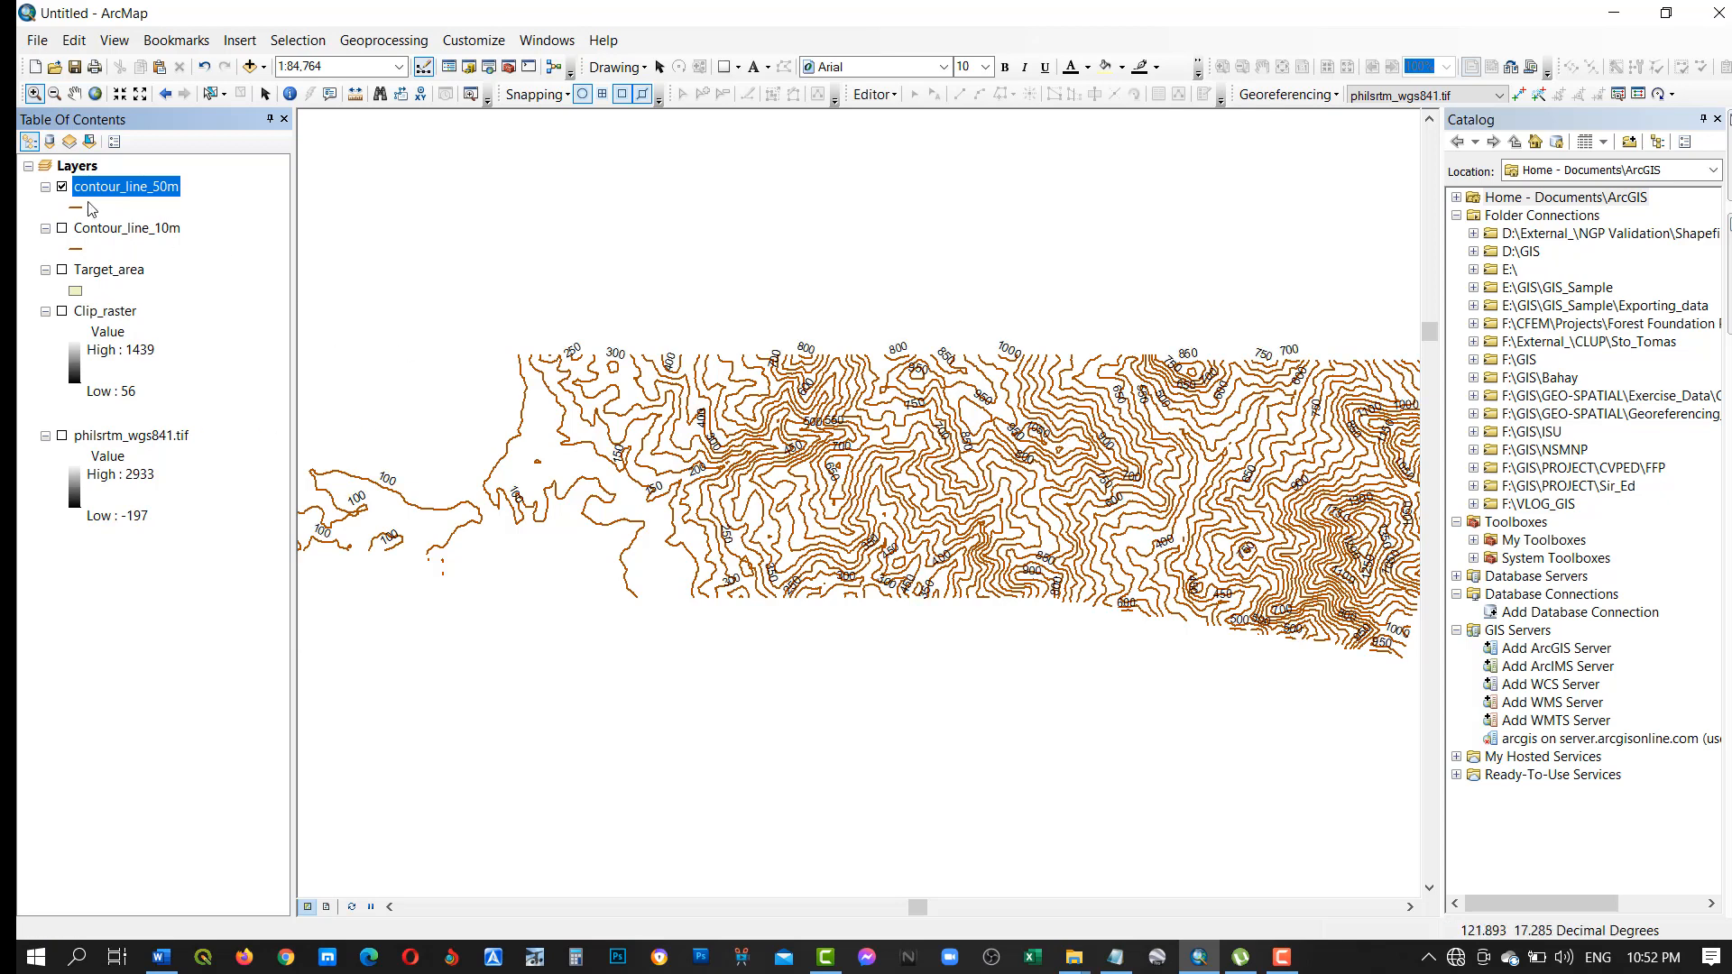
left_click(62, 270)
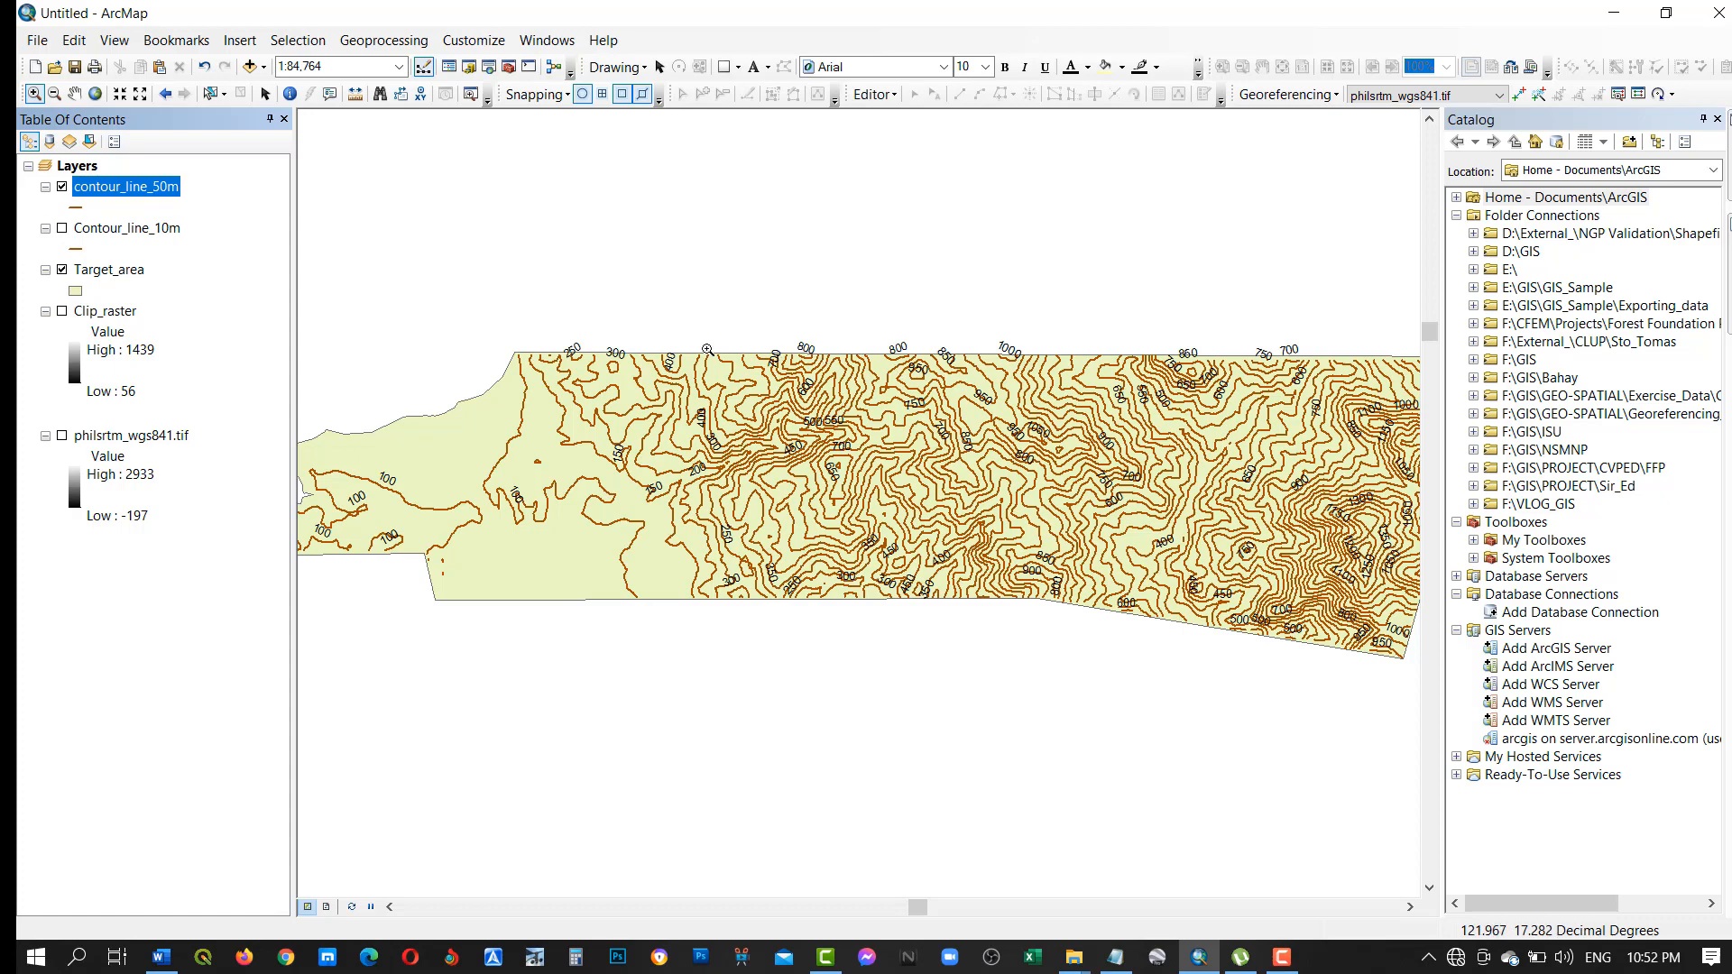
left_click_drag(661, 347, 1044, 604)
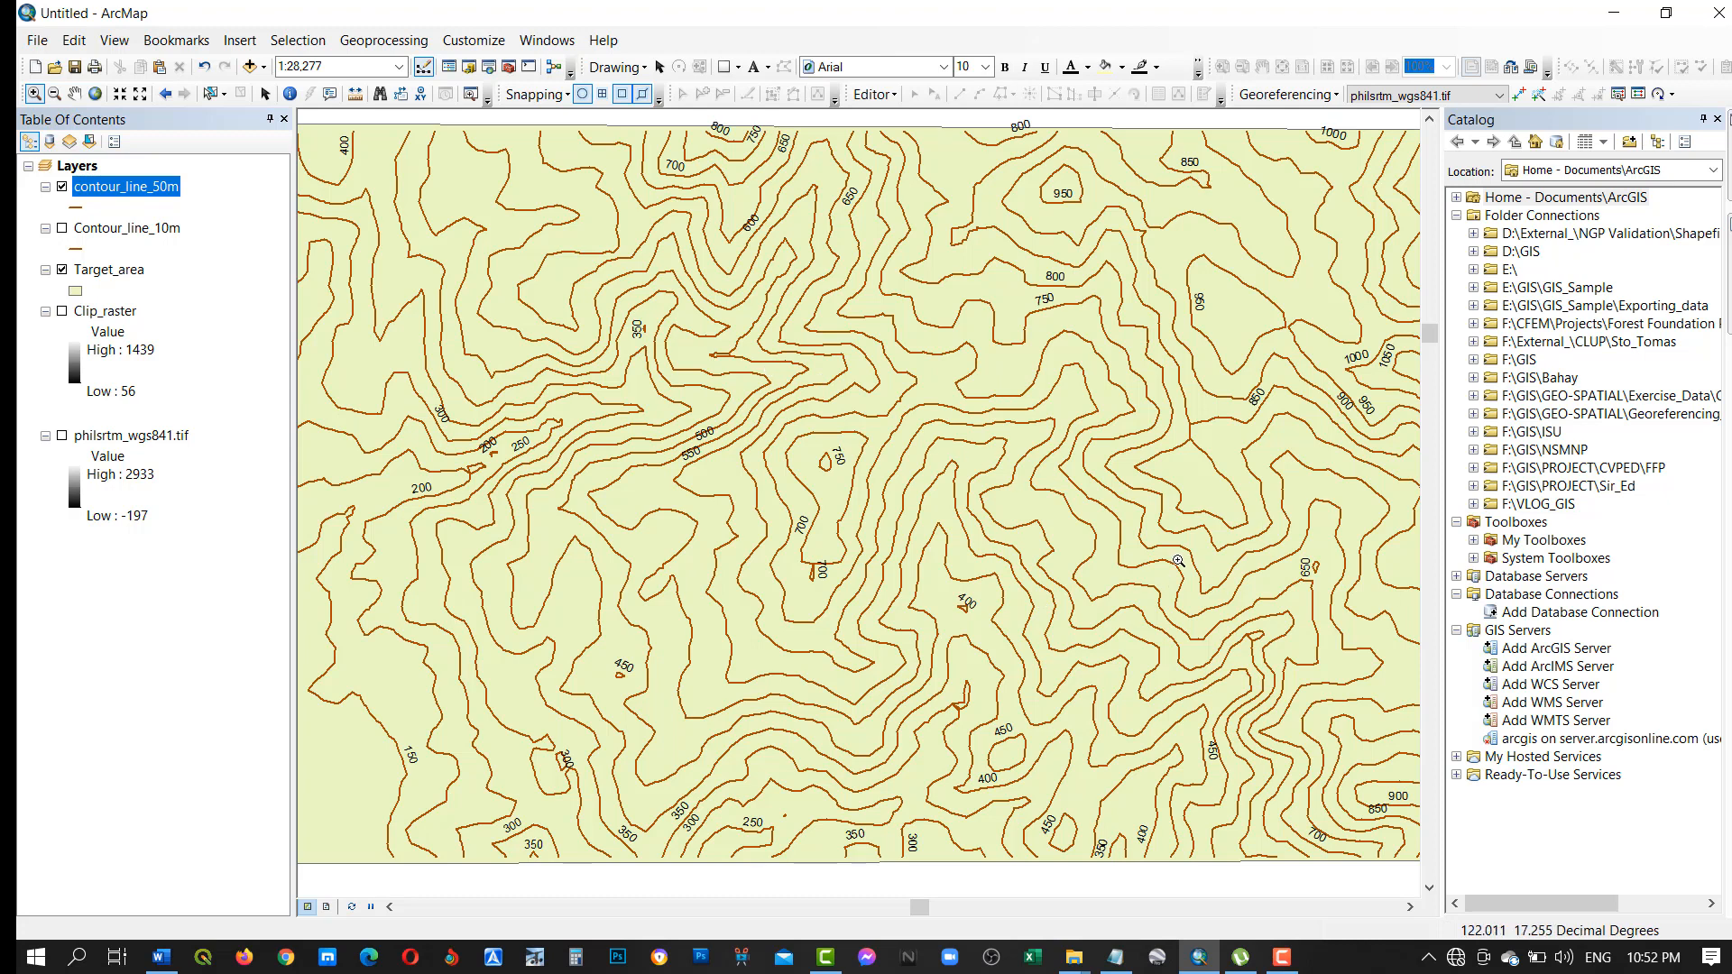
Open the contour_line_50m attribute table, sort its records by CONTOUR in ascending order, and review the values through the highest one.
right_click(123, 193)
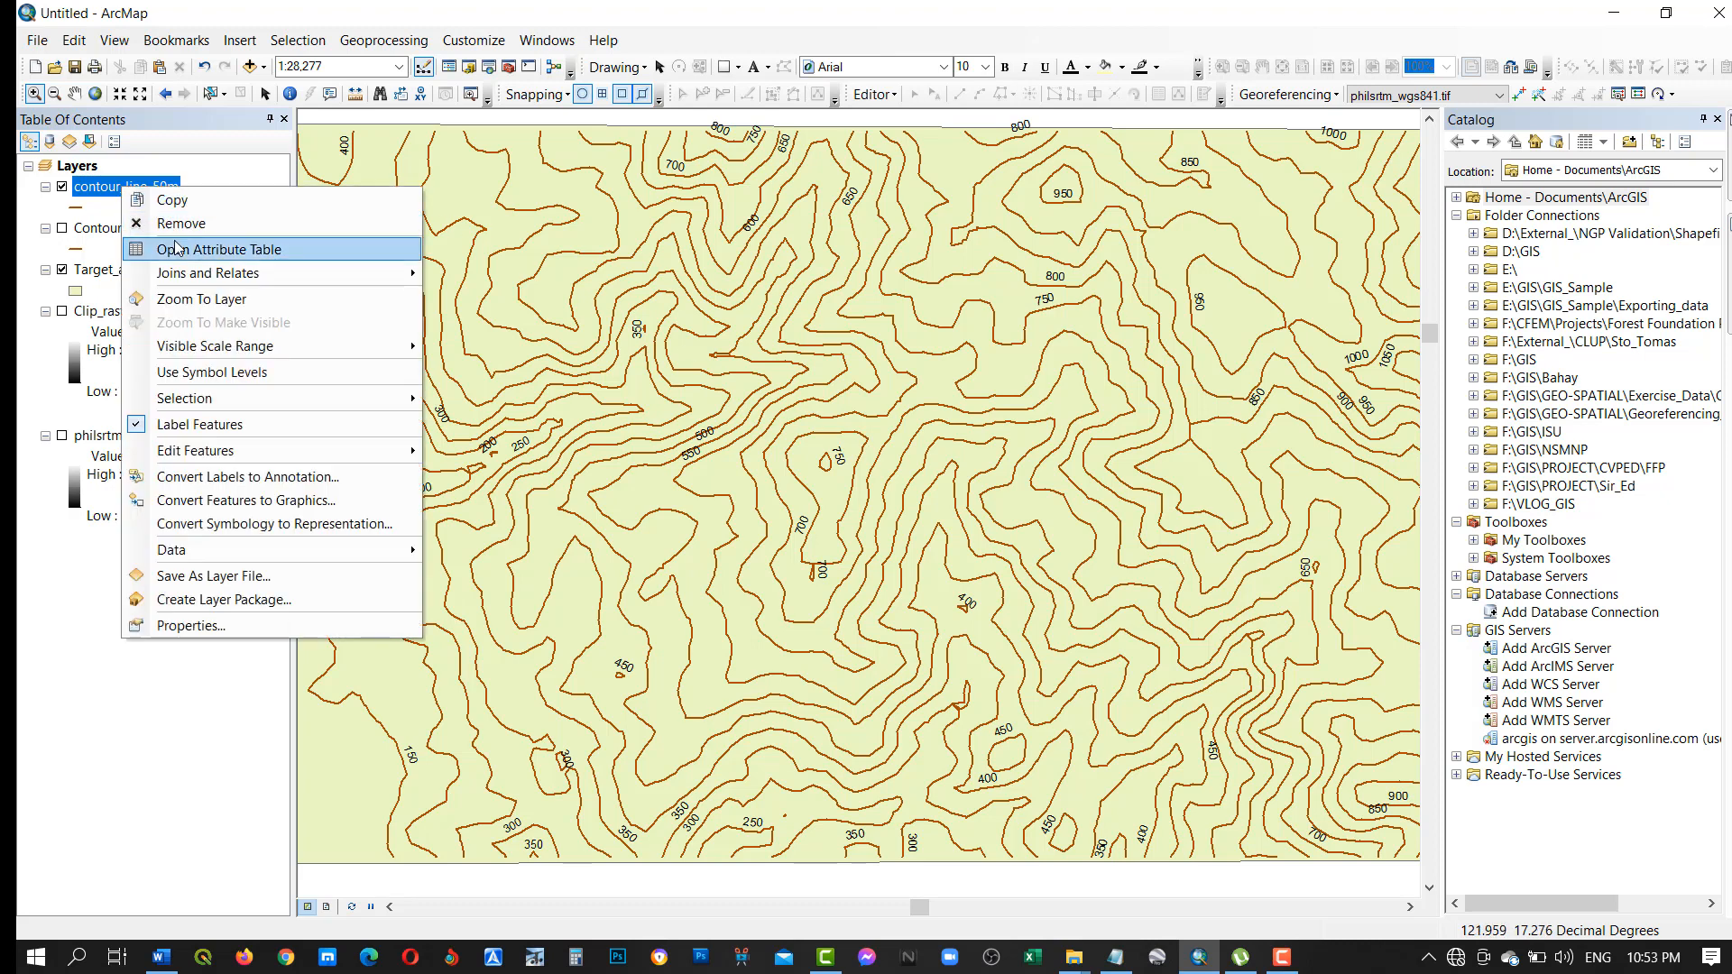
left_click(180, 246)
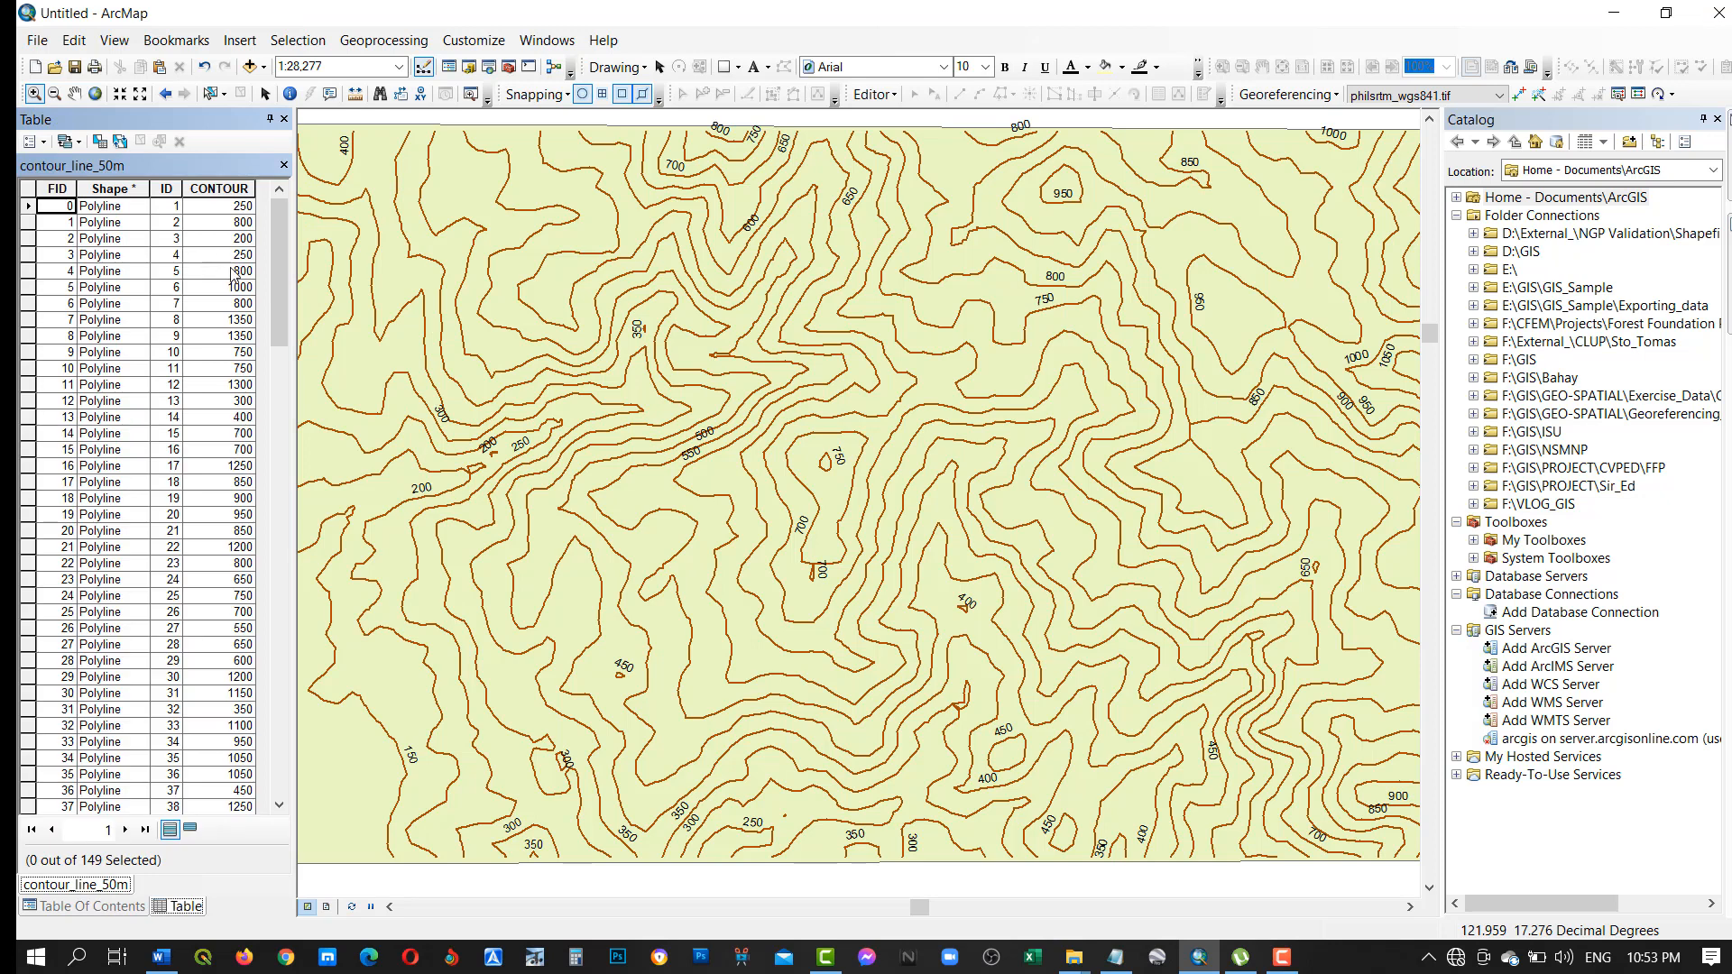
double_click(223, 189)
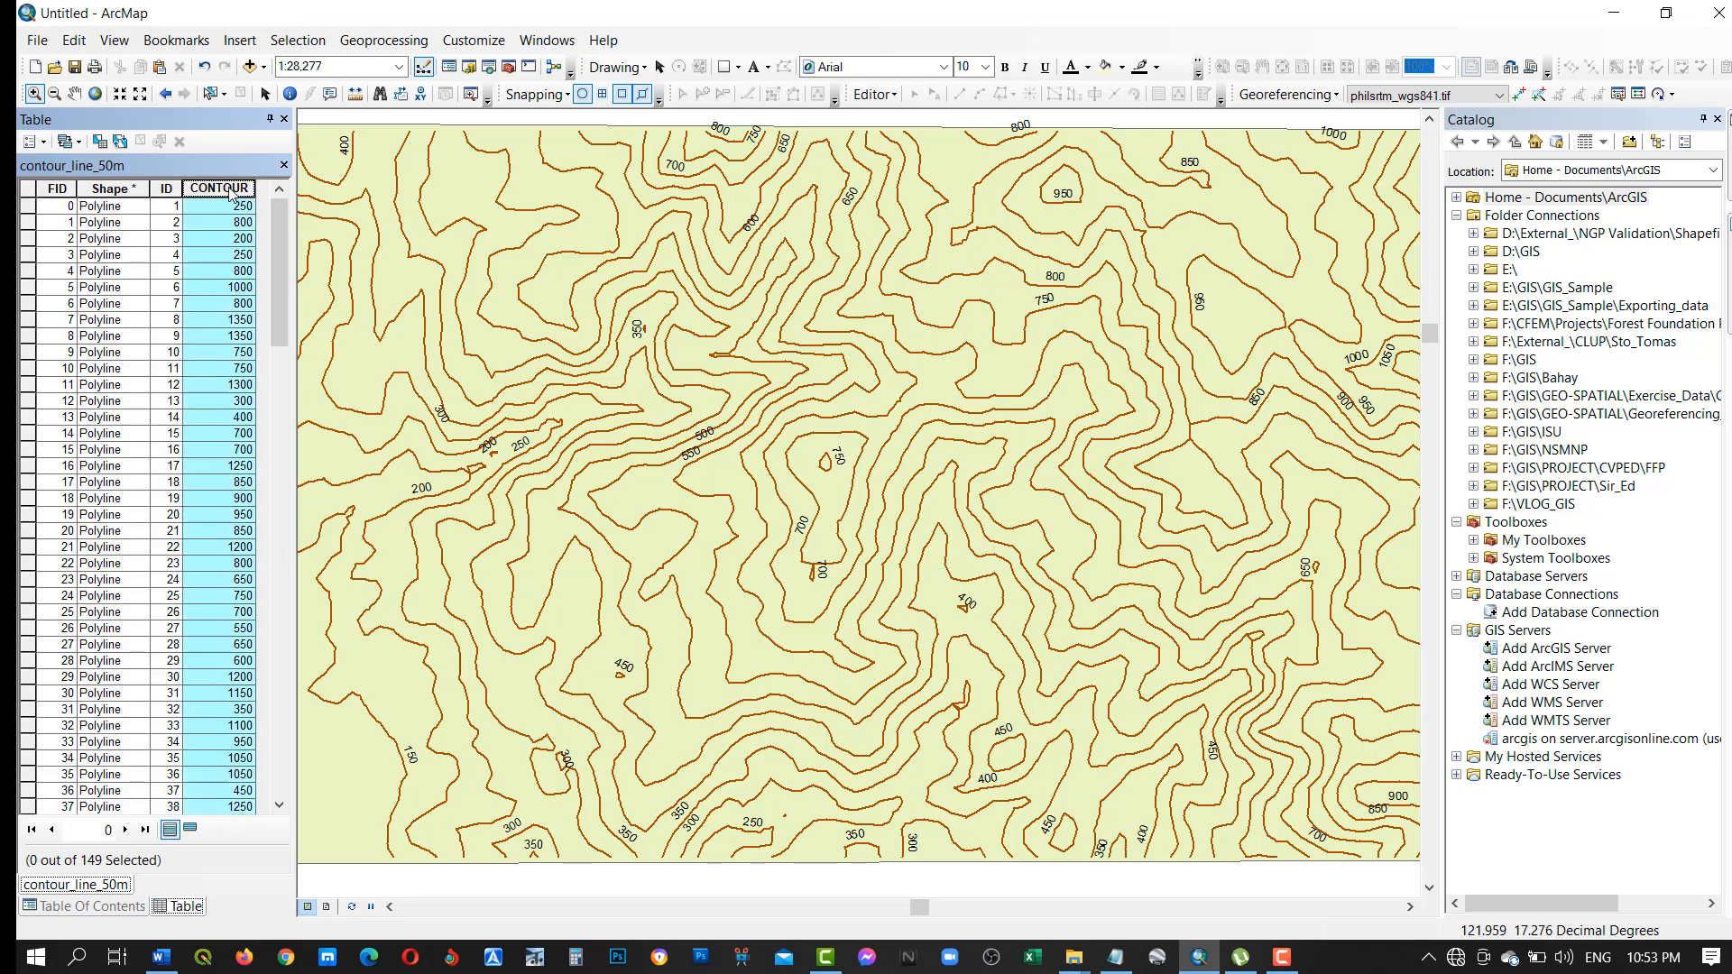
left_click_drag(288, 219, 337, 675)
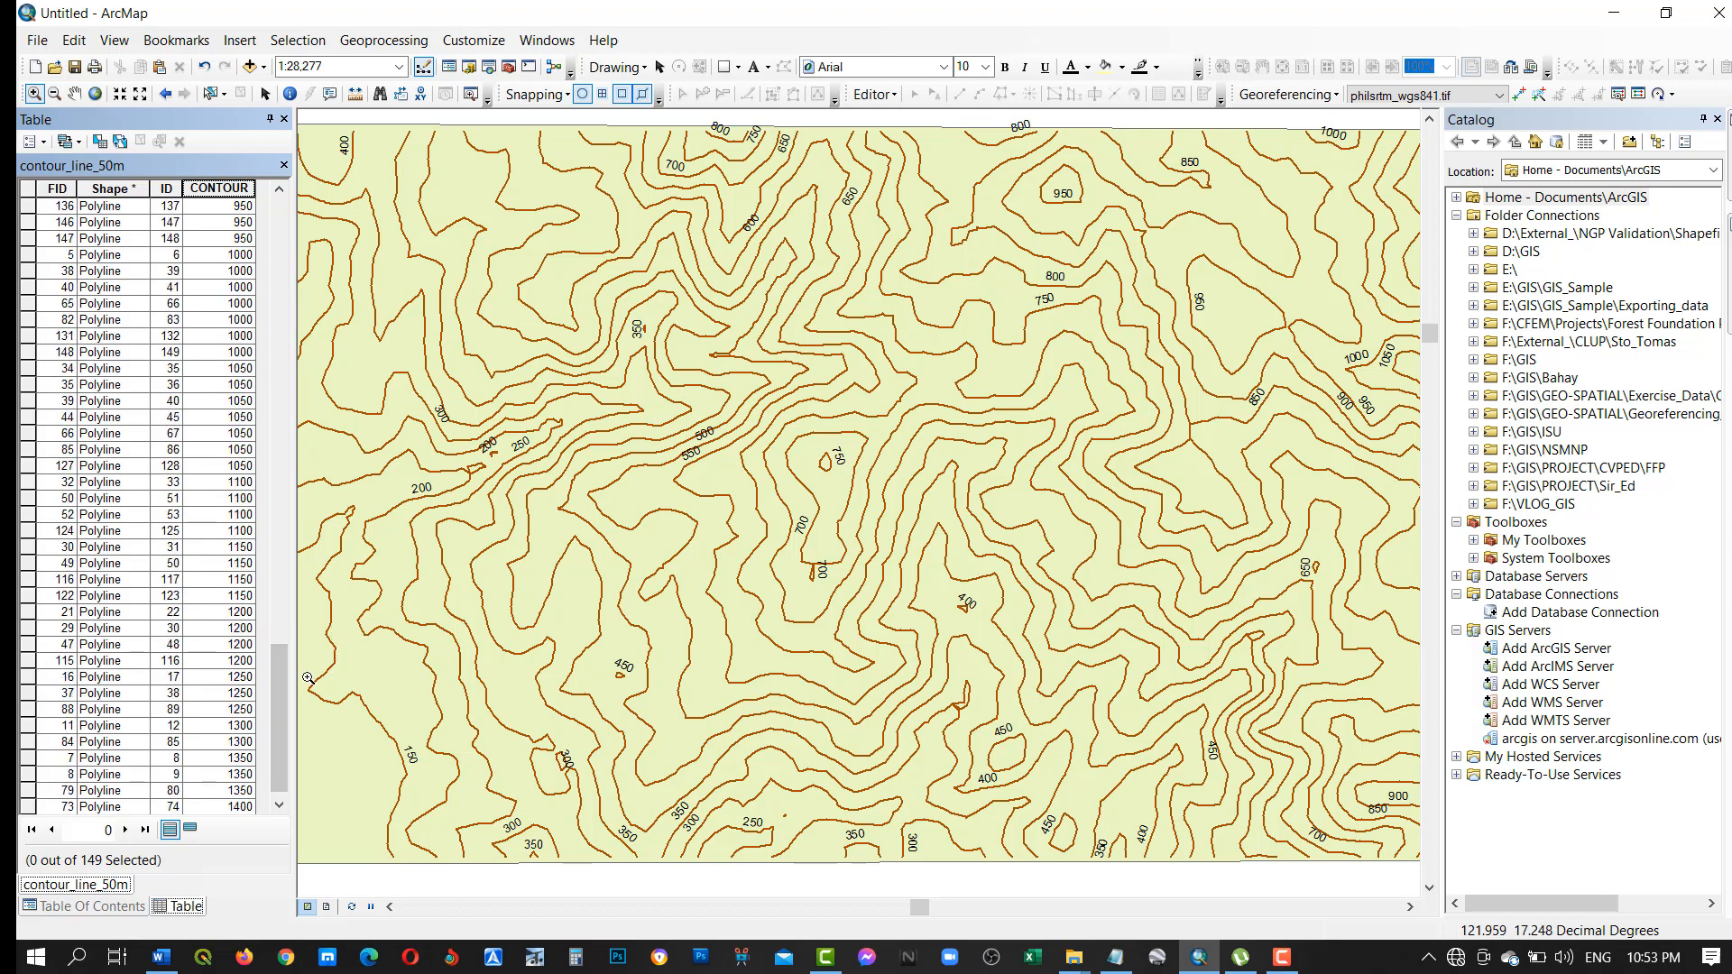
scroll(277, 668, "down", 1)
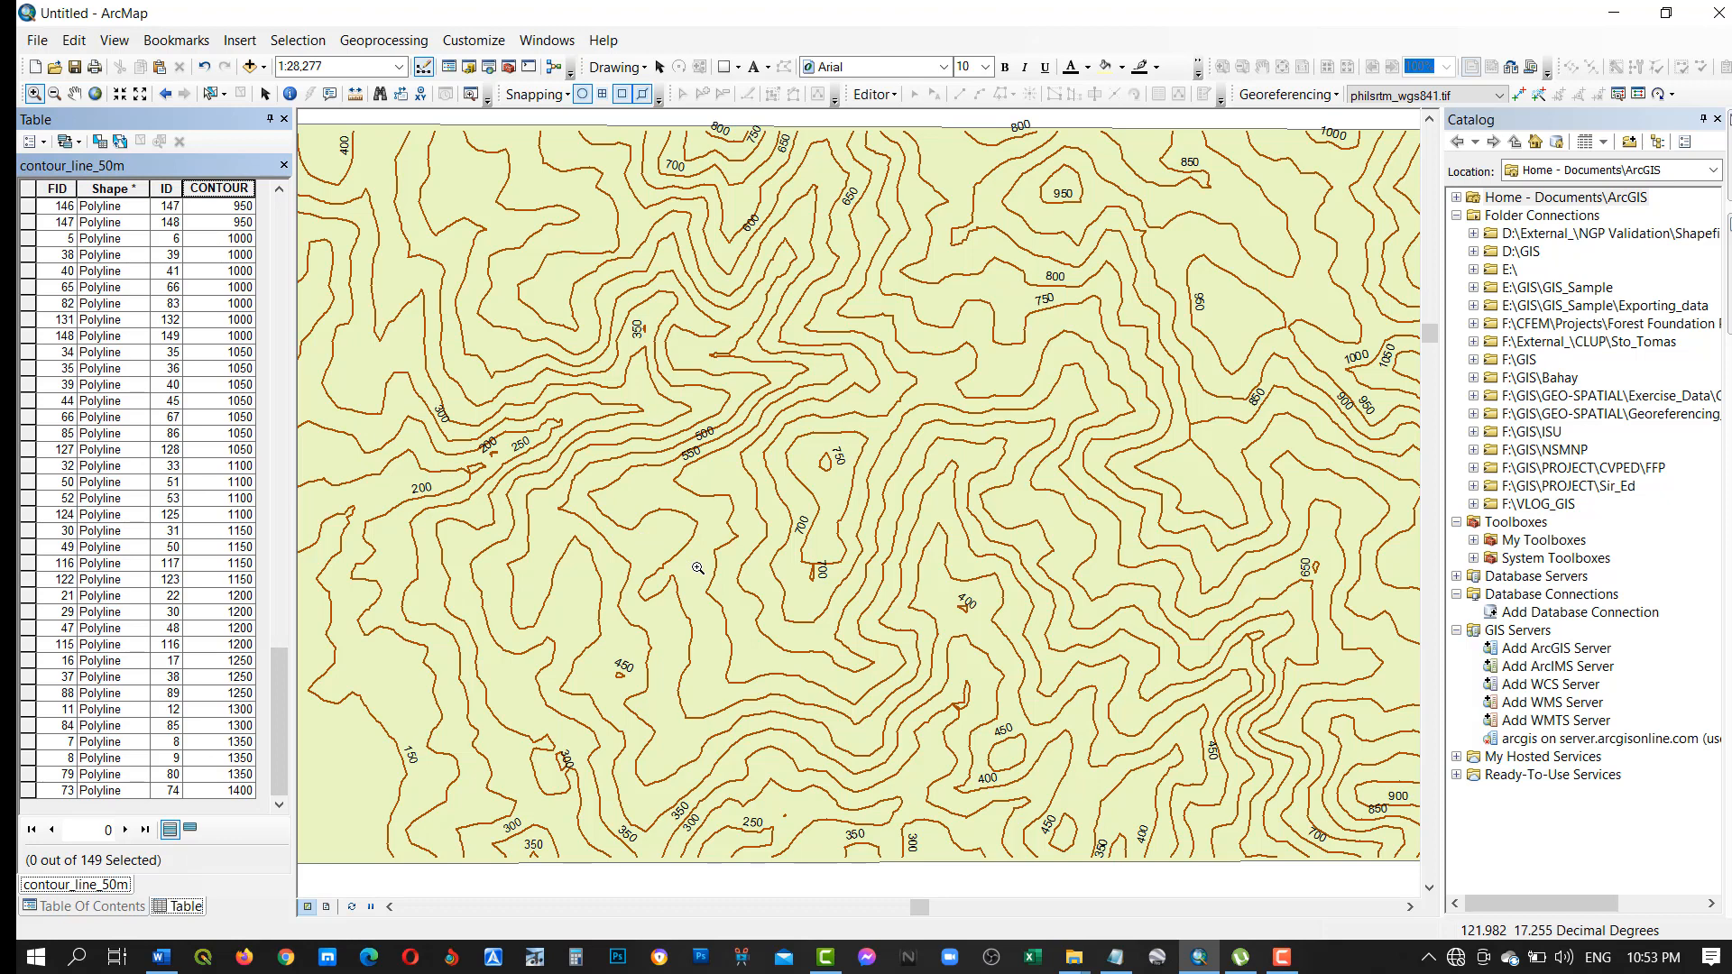
Switch to File Explorer, open the Contour_line_data folder inside Exercise_Data, and review the contour shapefiles saved there.
left_click(1074, 962)
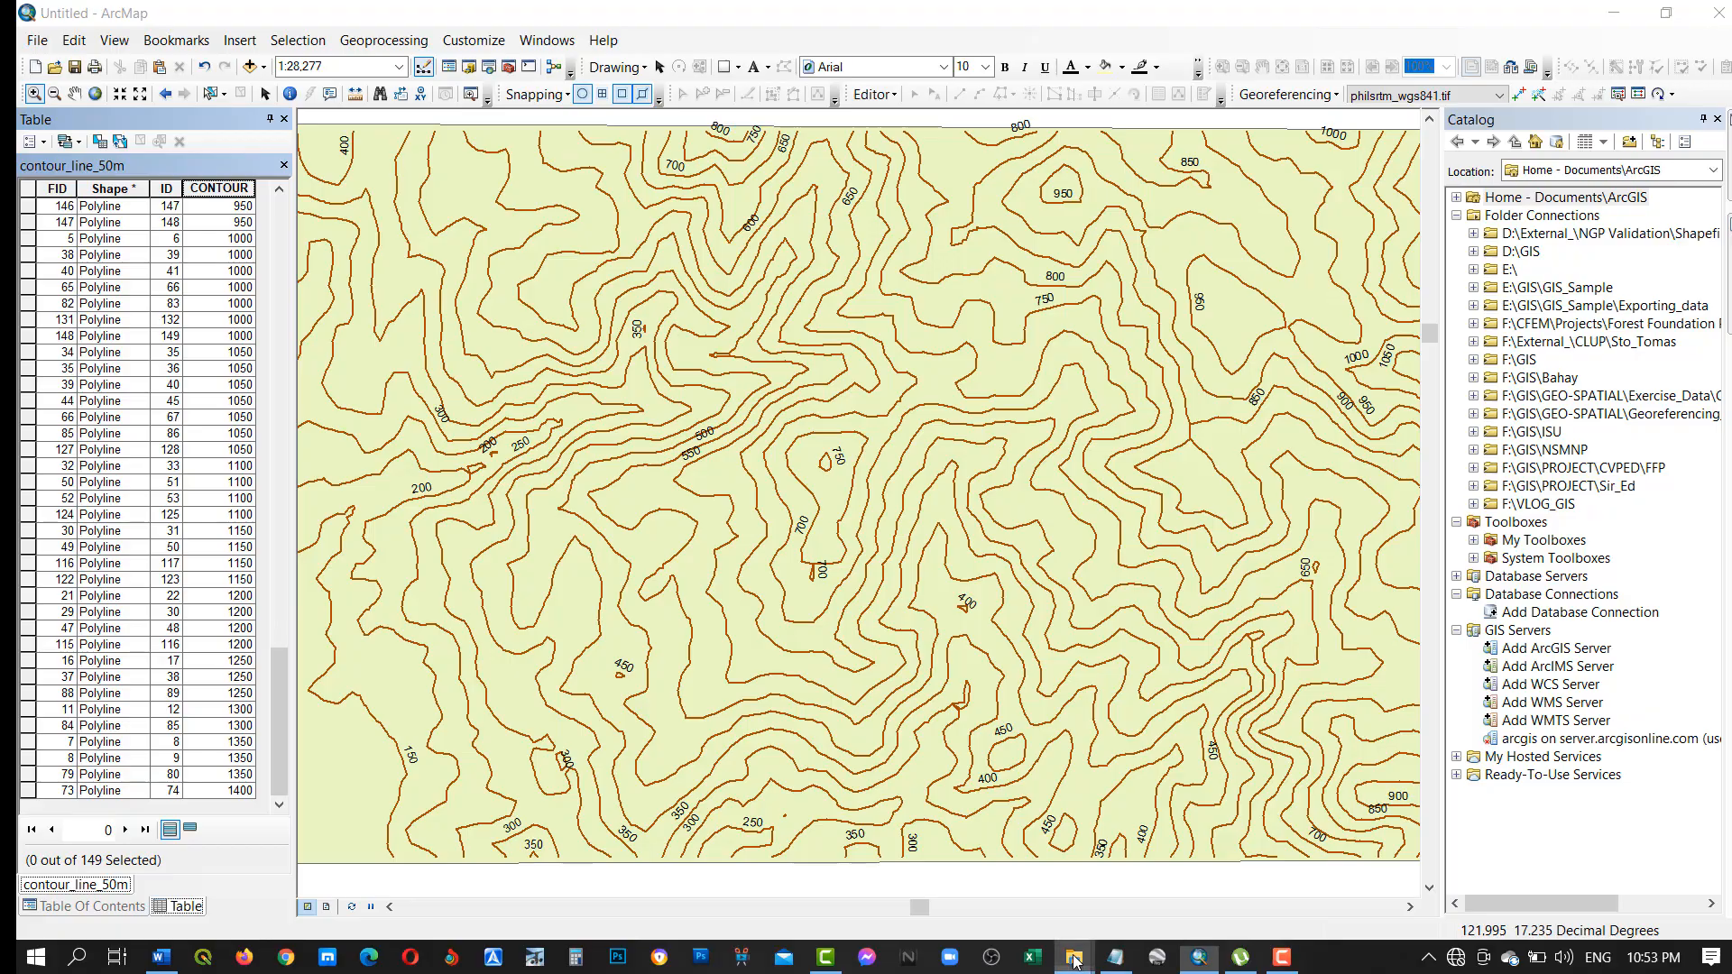
left_click(1046, 896)
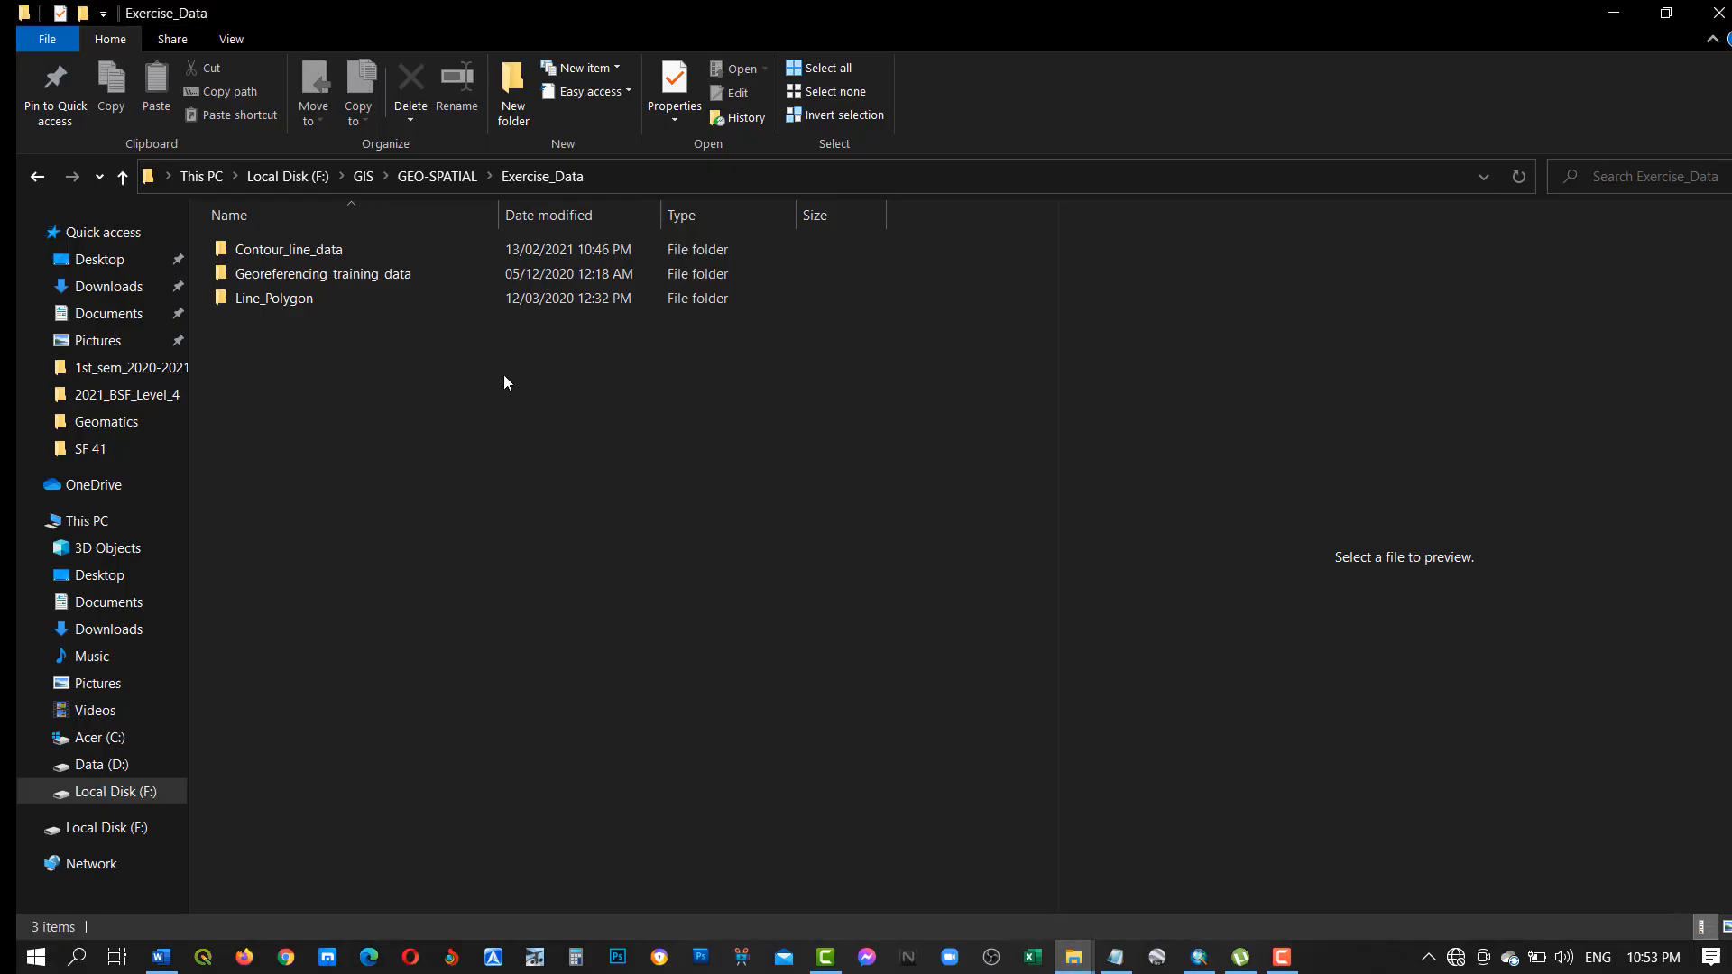
left_click(294, 251)
left_click(294, 250)
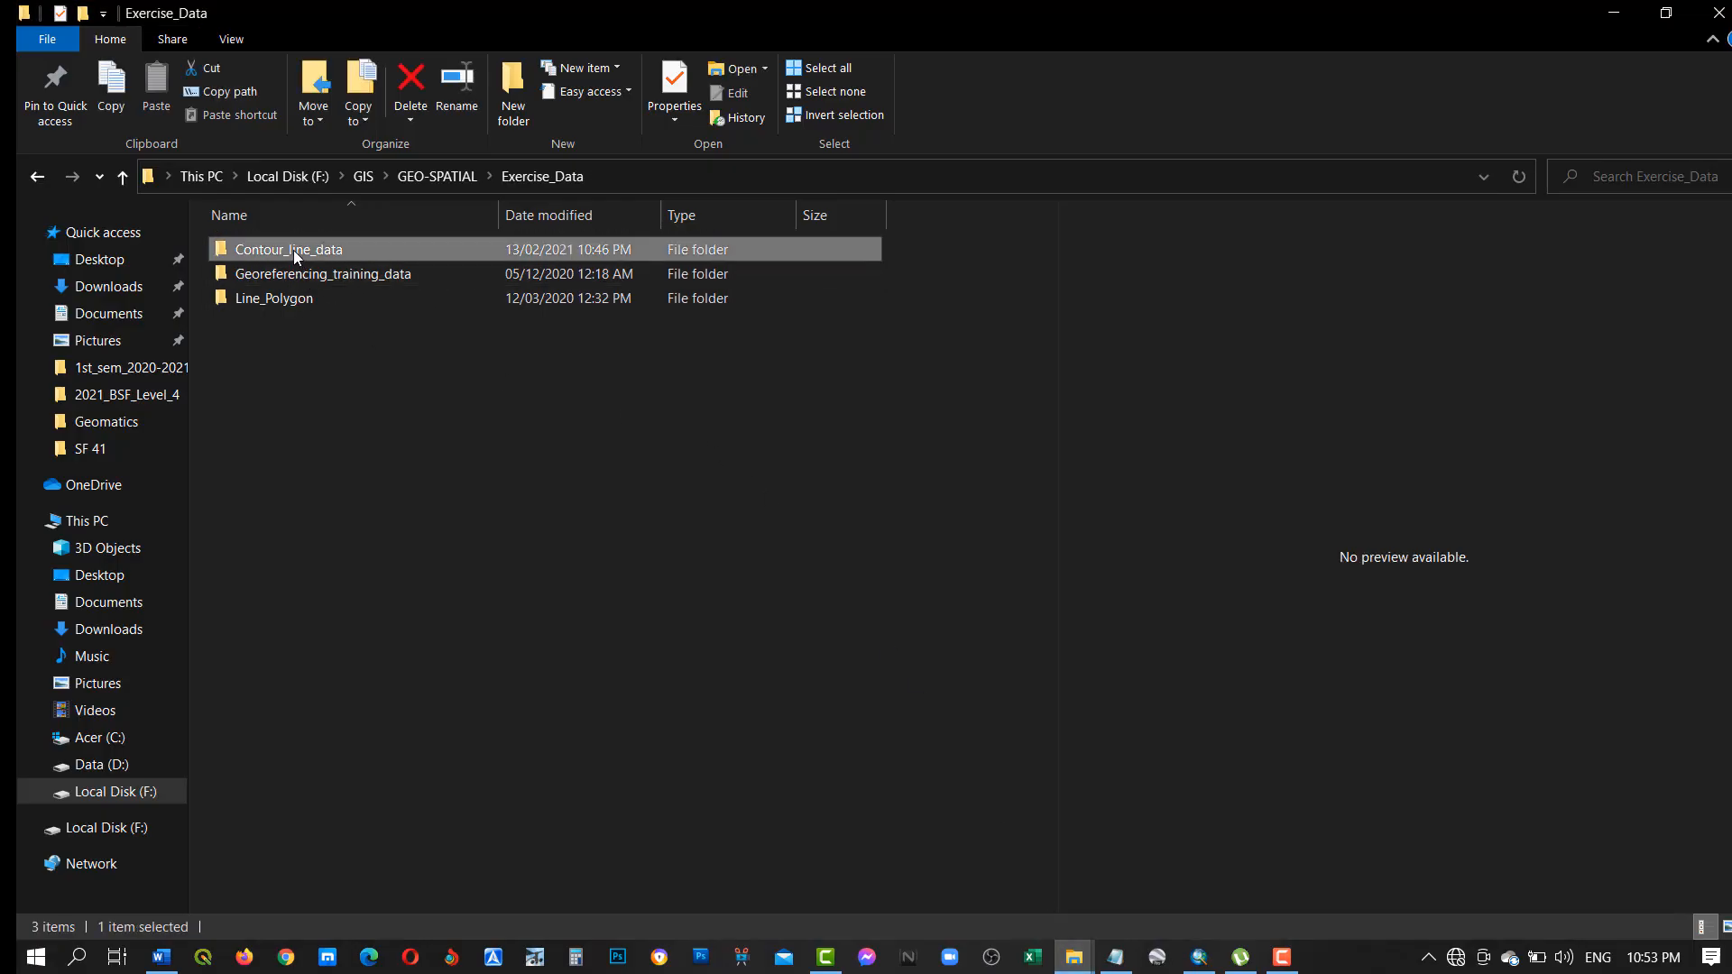
right_click(294, 251)
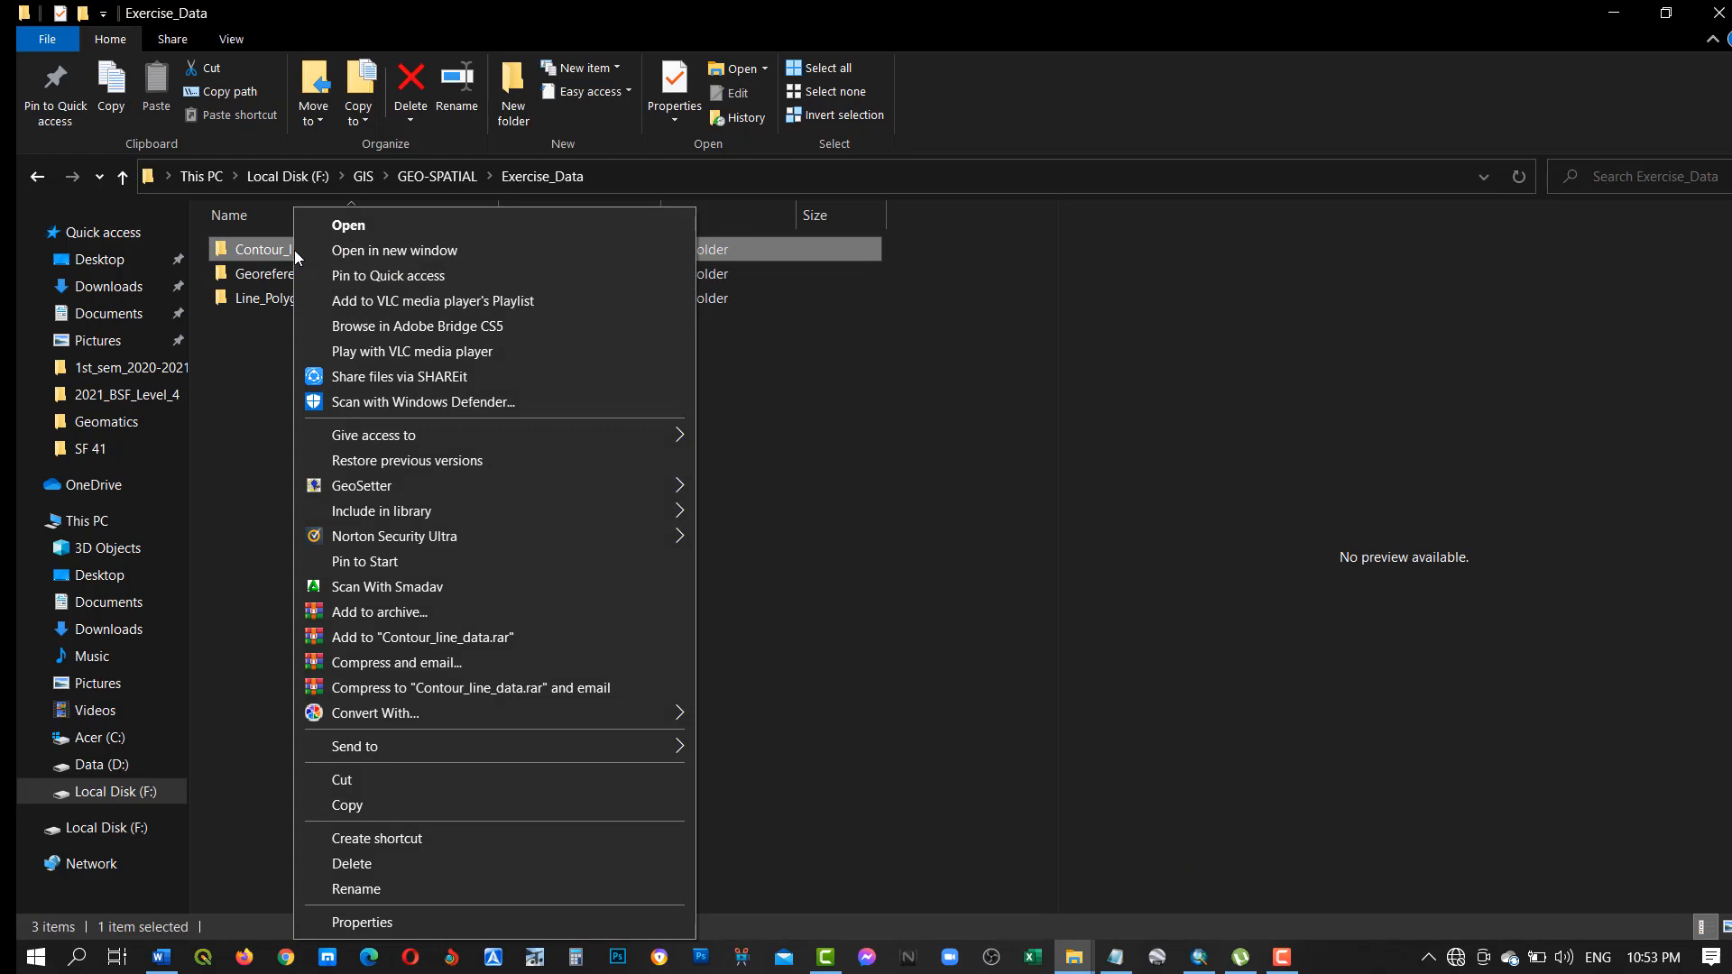
left_click(344, 226)
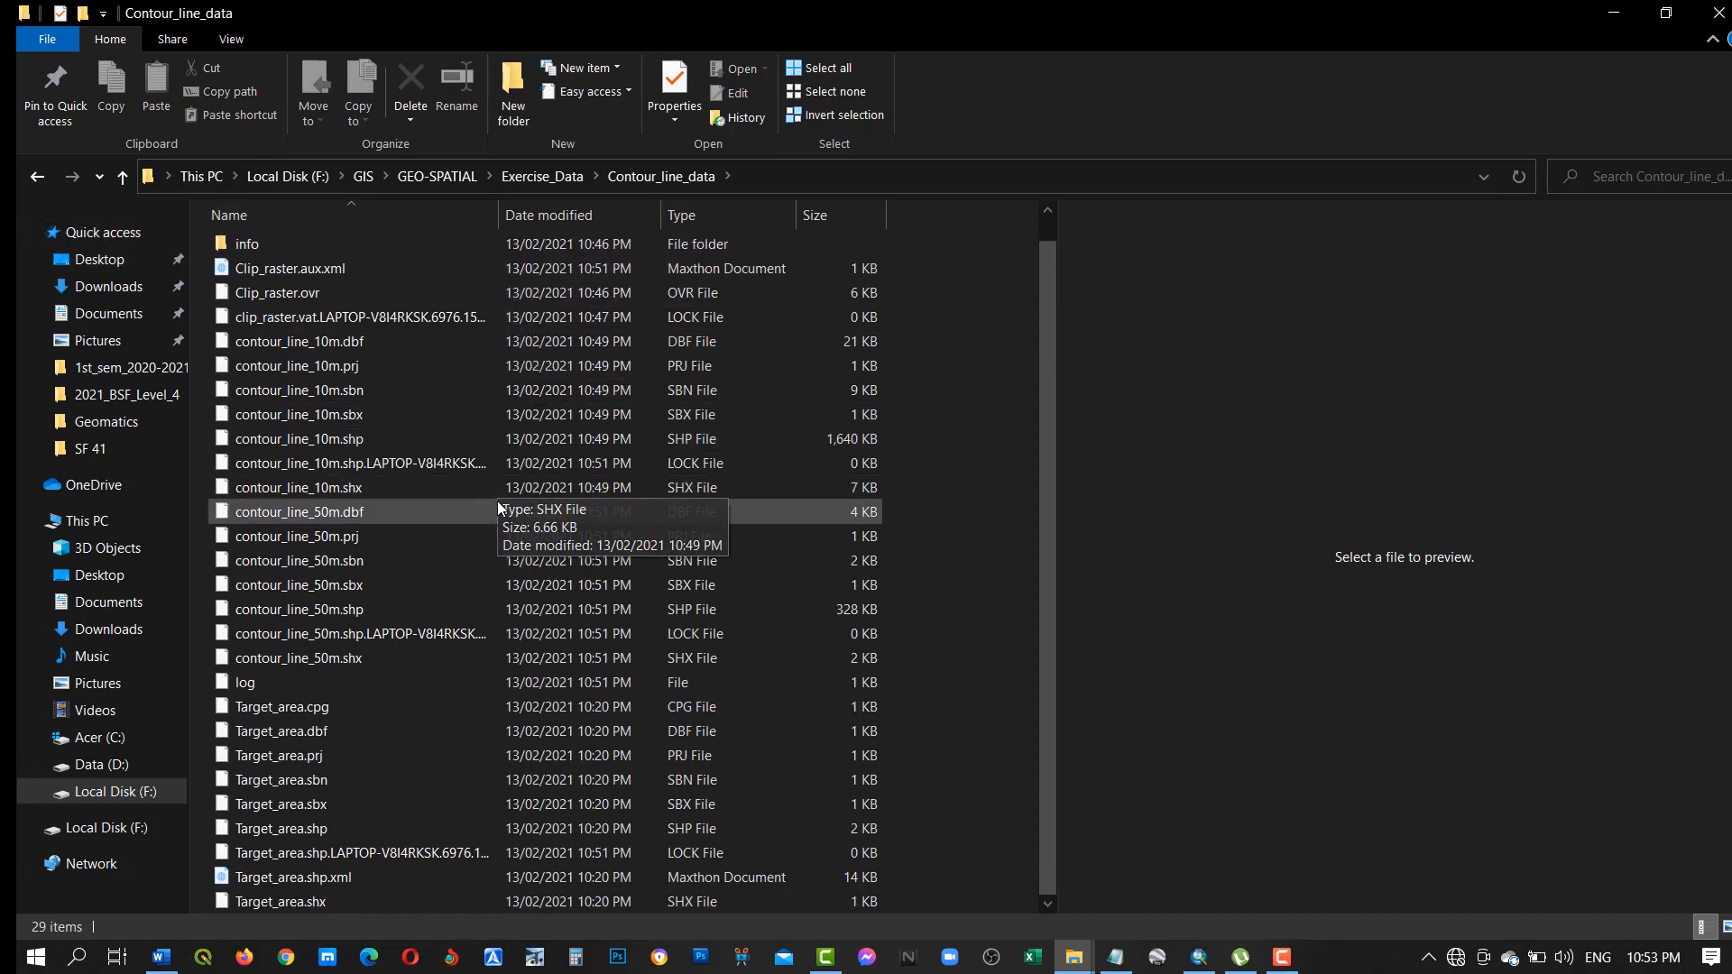
scroll(460, 532, "down", 1)
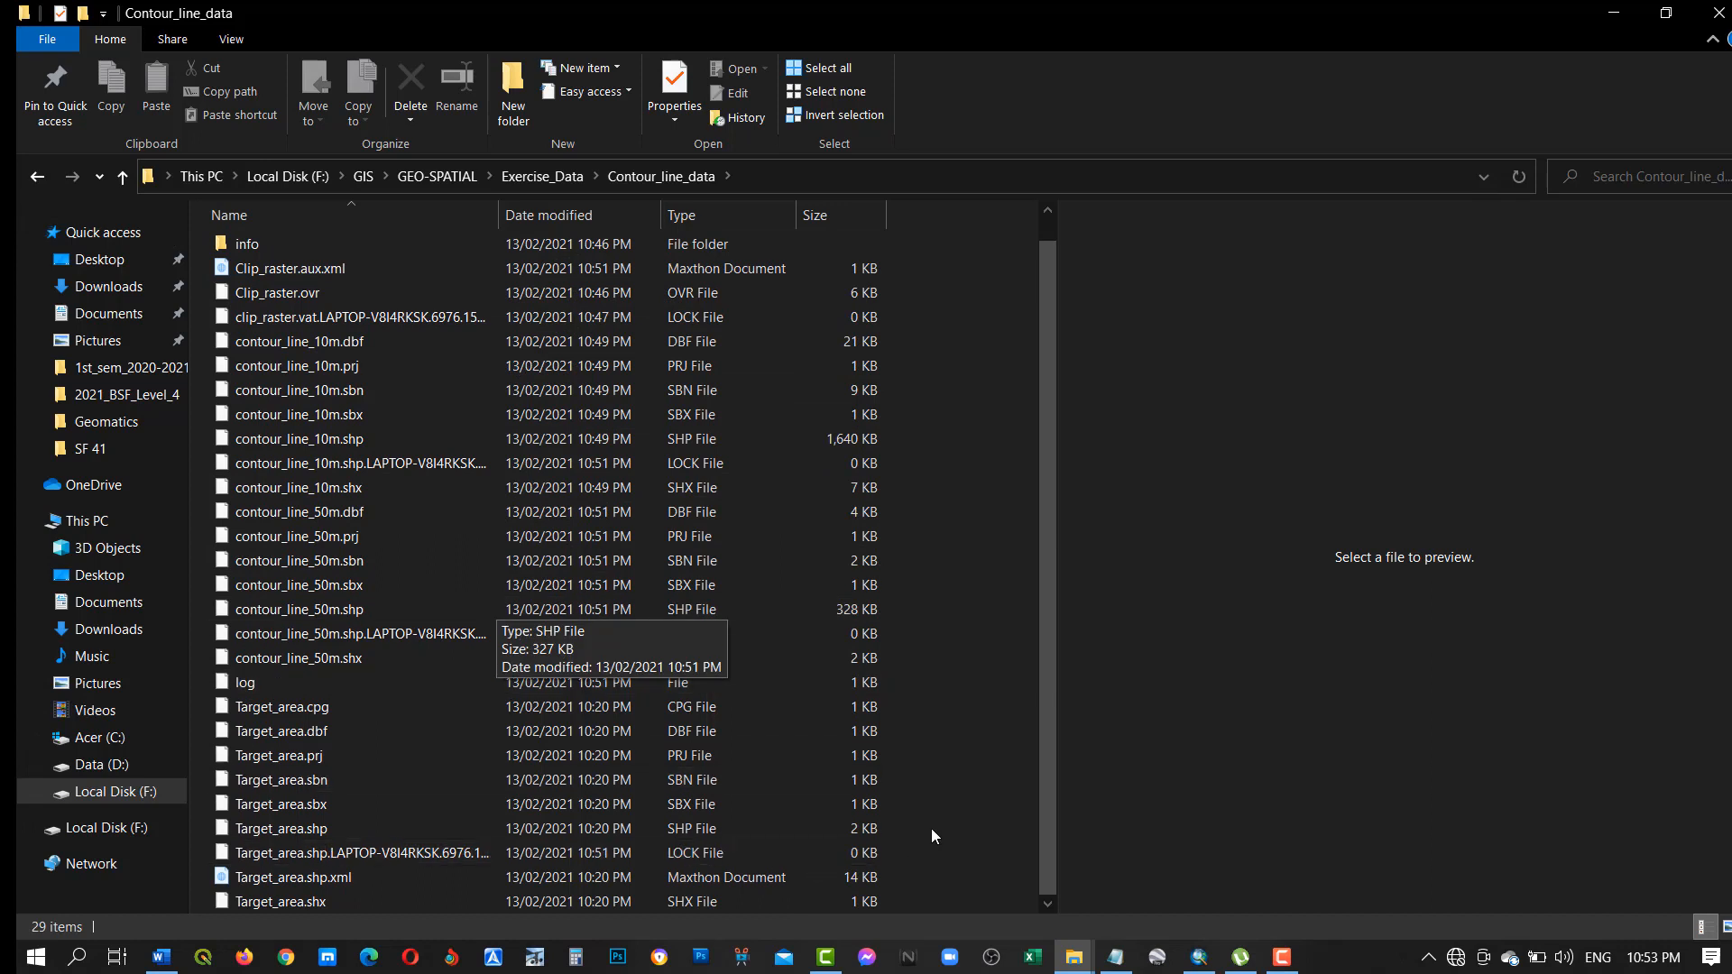